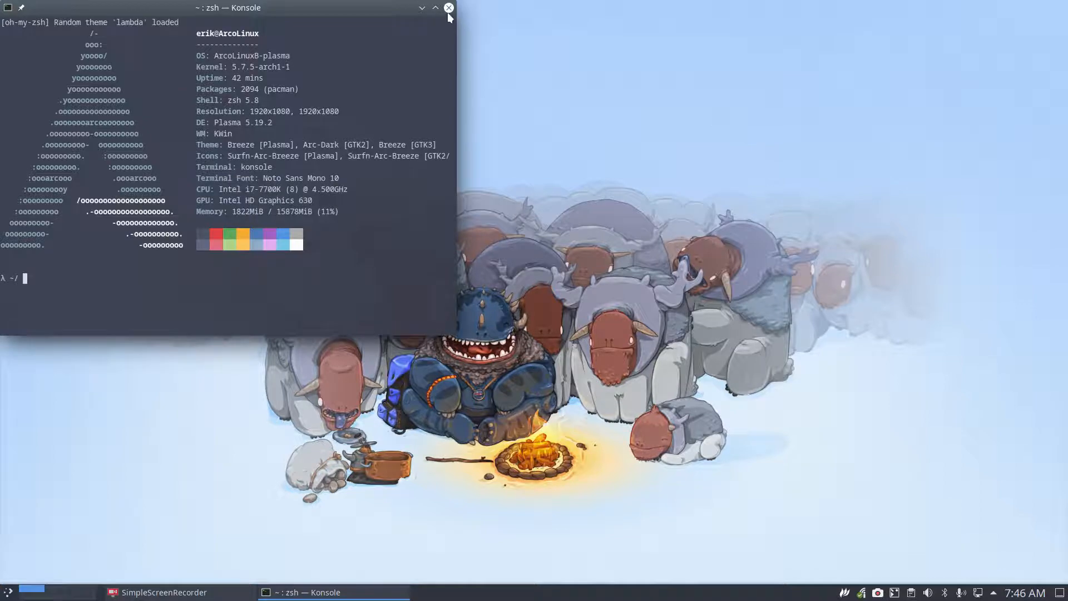
Step: Close Konsole, reopen a terminal, and close it again to leave only the wallpaper
{"action": "left_click", "coordinate": [449, 7]}
{"action": "key", "text": "ctrl+alt+t"}
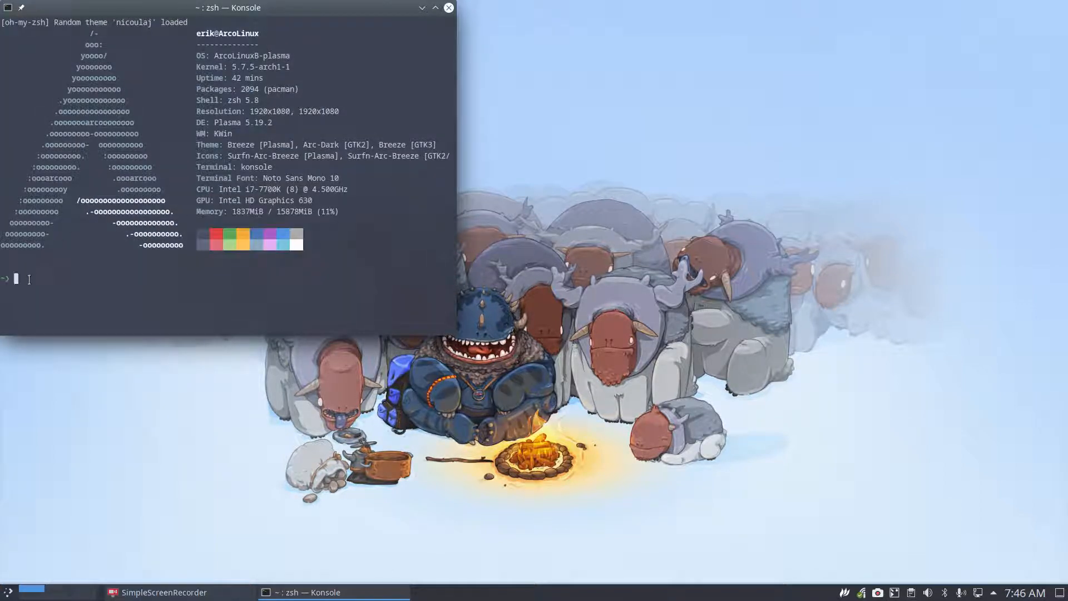
{"action": "left_click", "coordinate": [448, 8]}
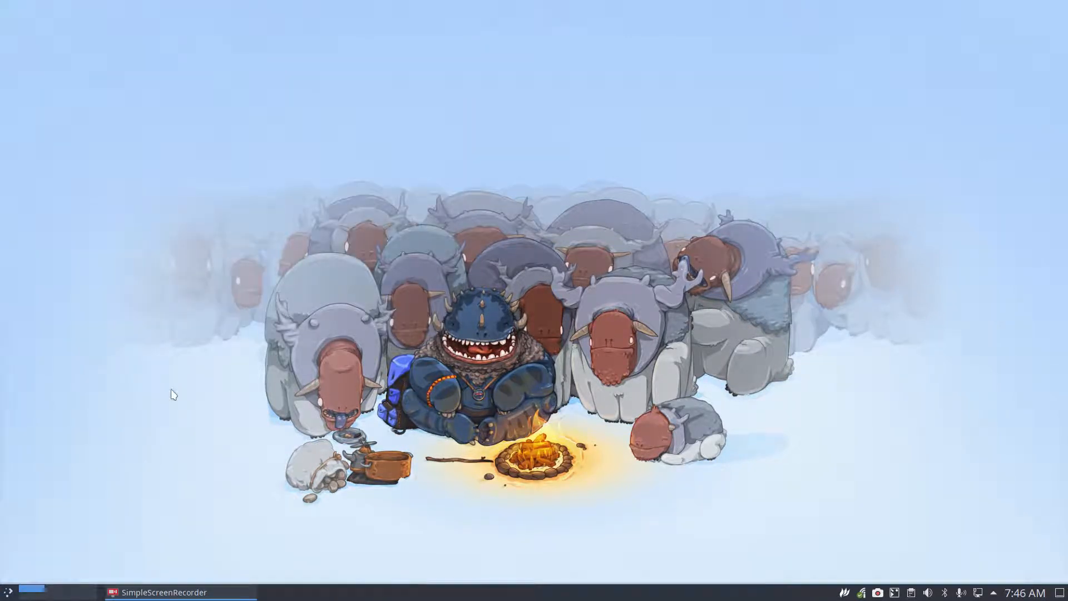
Step: Make a full clone of the template machine named 'Linux mint mate'
{"action": "key", "text": "ctrl+alt+v"}
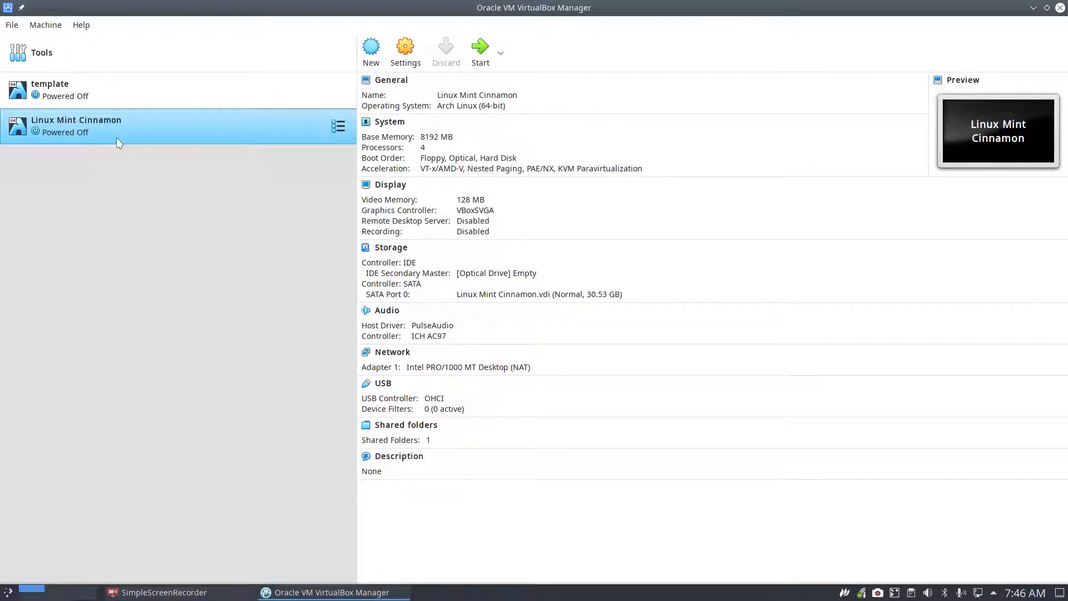
{"action": "right_click", "coordinate": [85, 88]}
{"action": "left_click", "coordinate": [139, 109]}
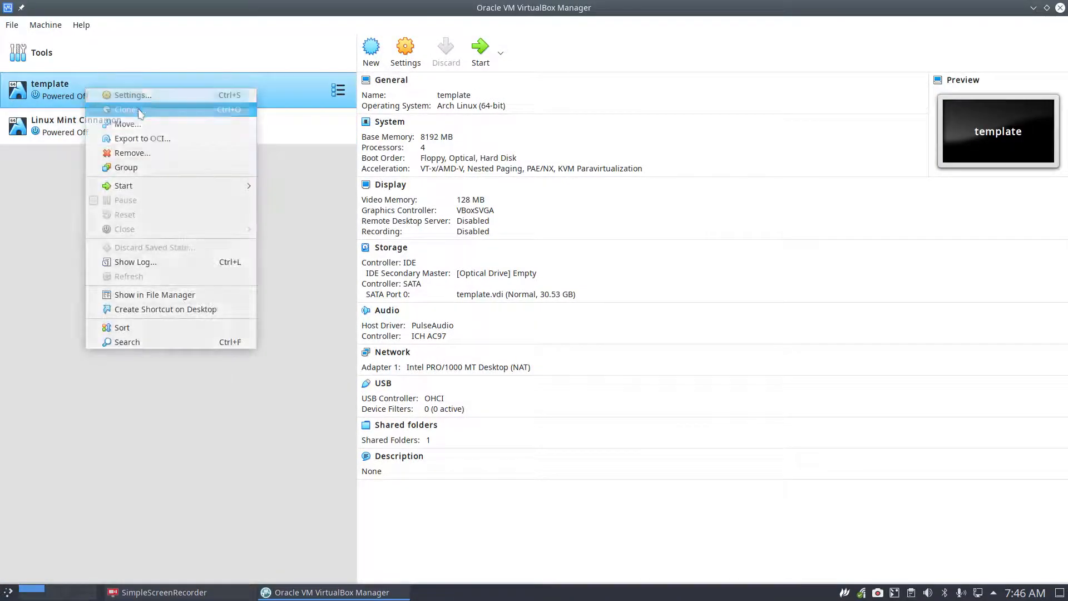
{"action": "type", "text": "Libnu"}
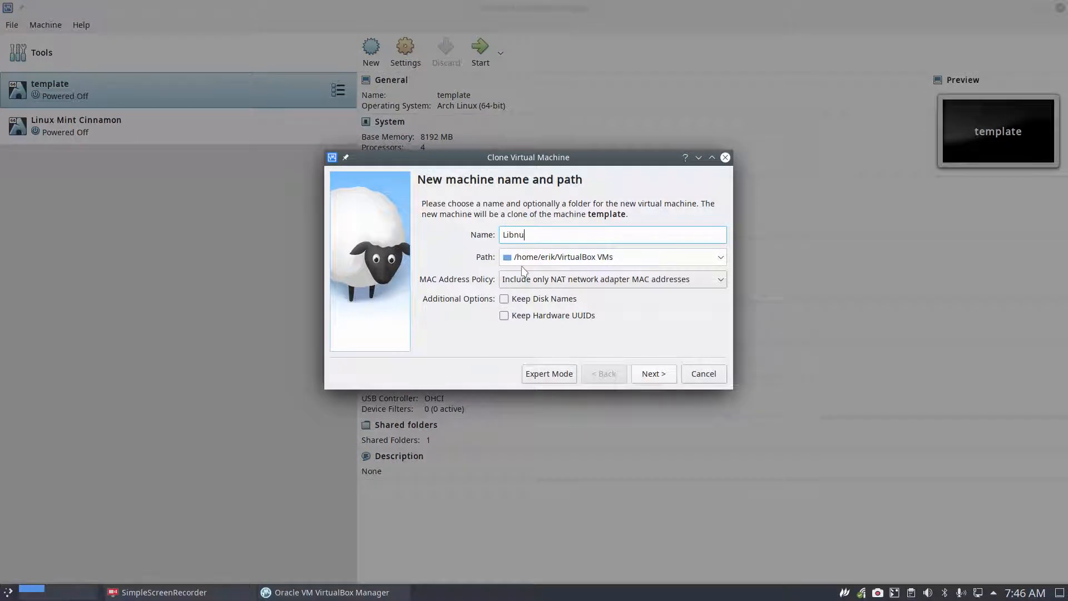
{"action": "key", "text": "BackSpace"}
{"action": "key", "text": "BackSpace"}
{"action": "key", "text": "BackSpace"}
{"action": "type", "text": "nux mint clone"}
{"action": "key", "text": "Return"}
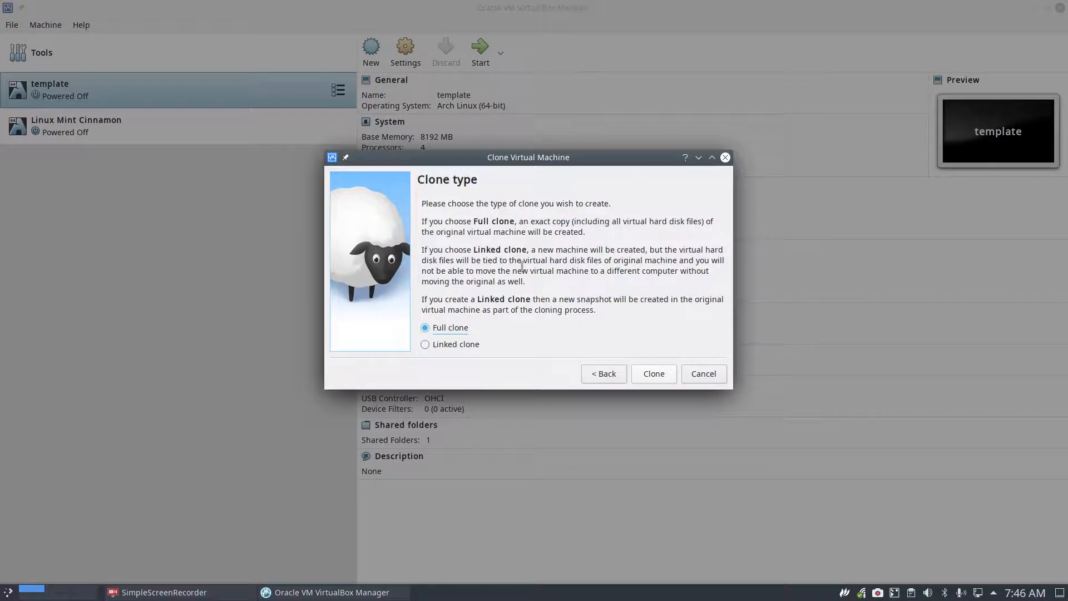
{"action": "key", "text": "Return"}
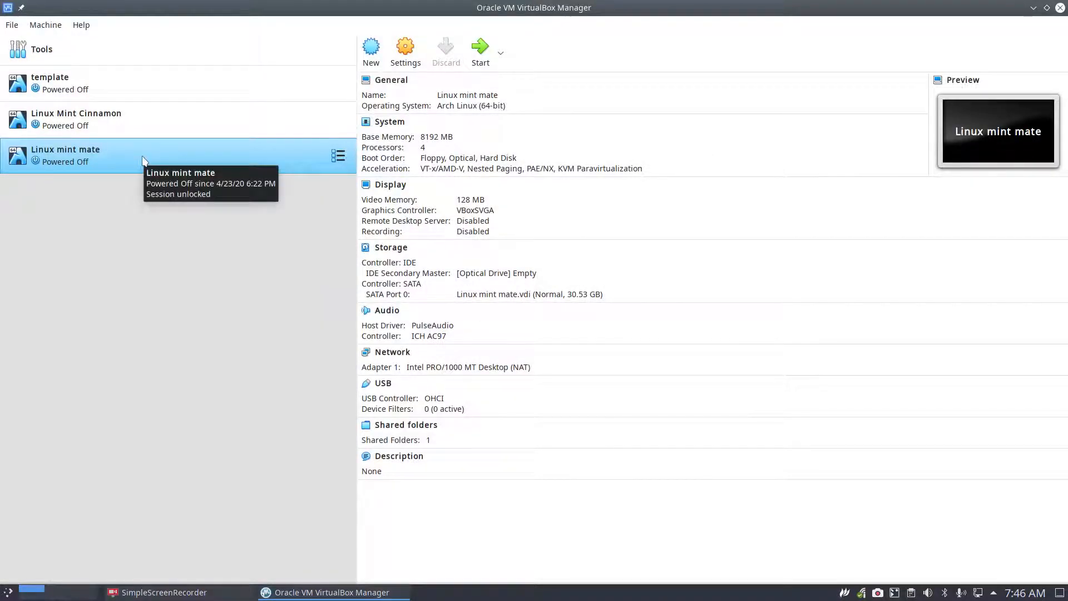
Step: Attach linuxmint-20-mate-64bit.iso to the clone's empty optical drive
{"action": "left_click", "coordinate": [484, 273]}
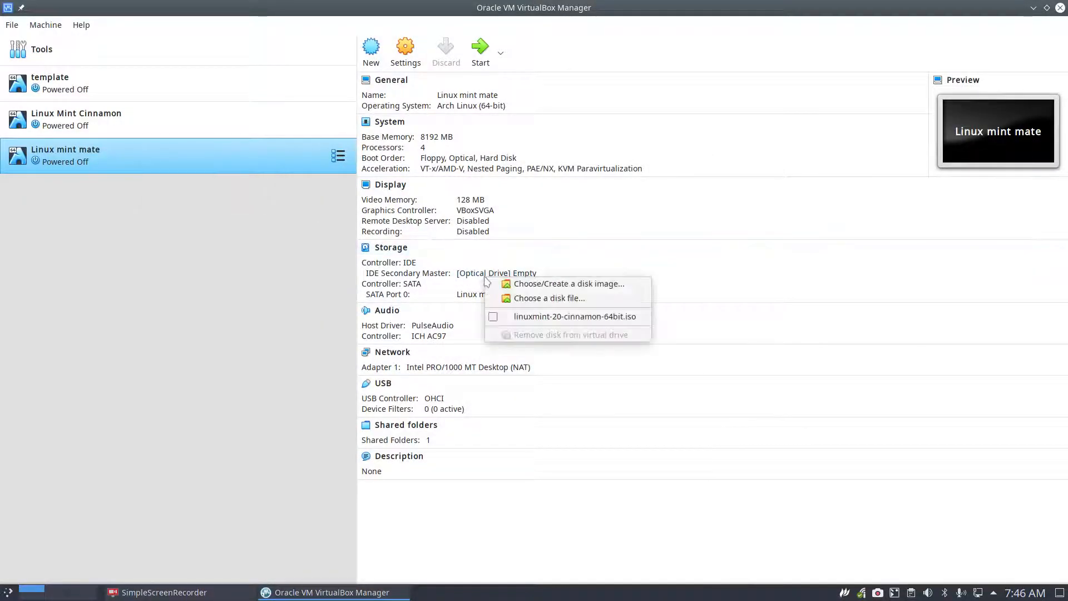
{"action": "left_click", "coordinate": [520, 298]}
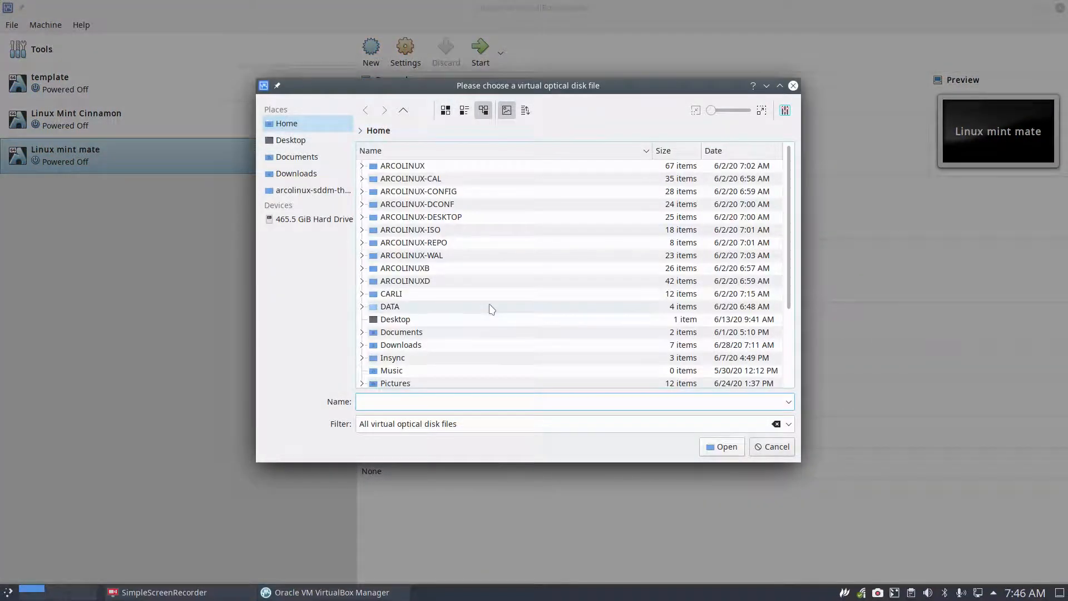
{"action": "double_click", "coordinate": [427, 346]}
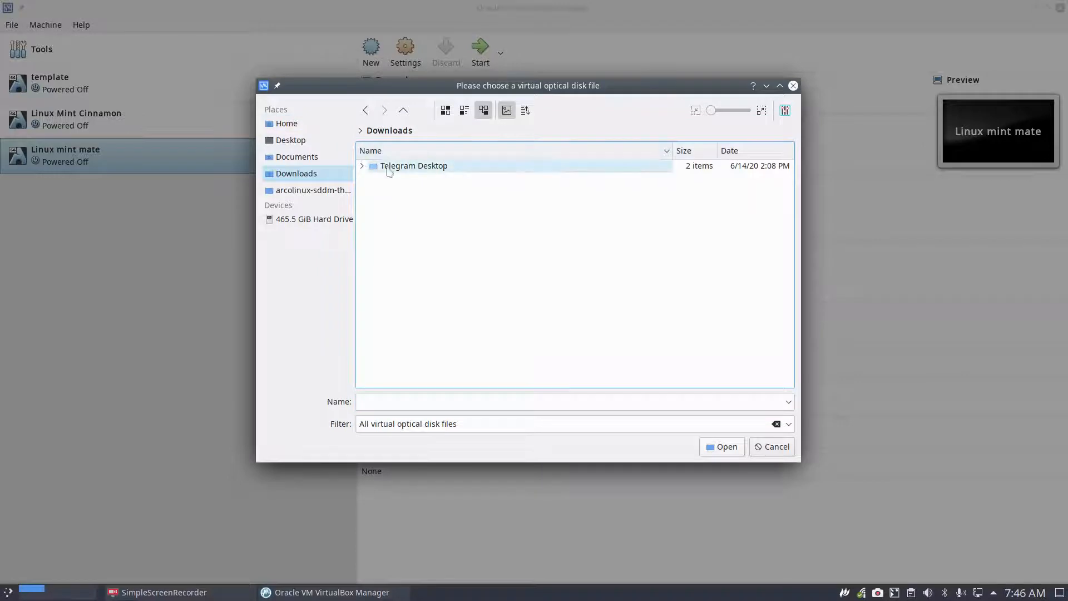
{"action": "left_click", "coordinate": [403, 110]}
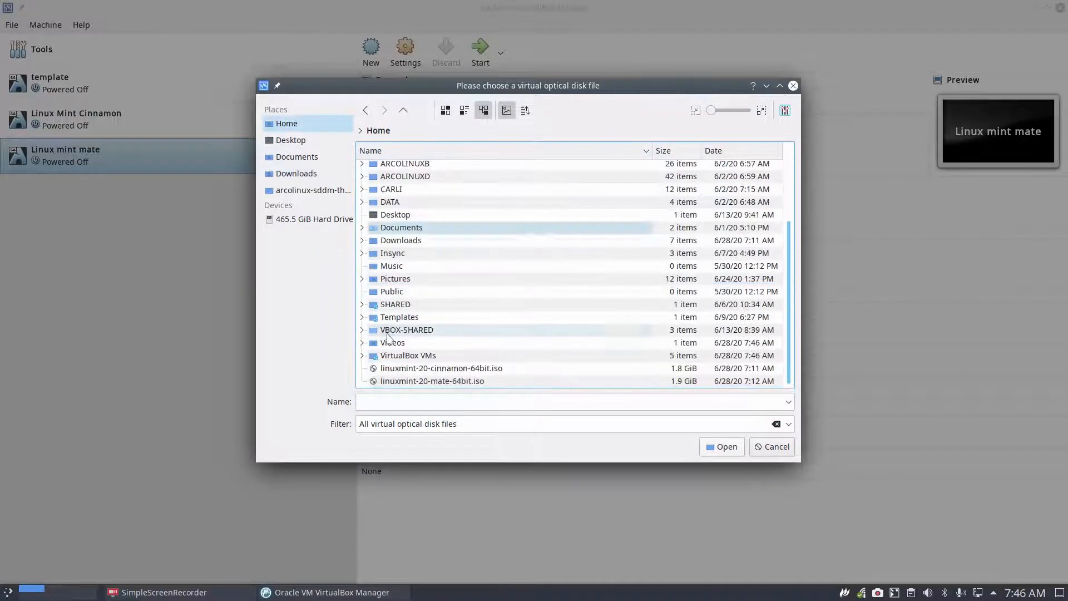
{"action": "left_click", "coordinate": [445, 381]}
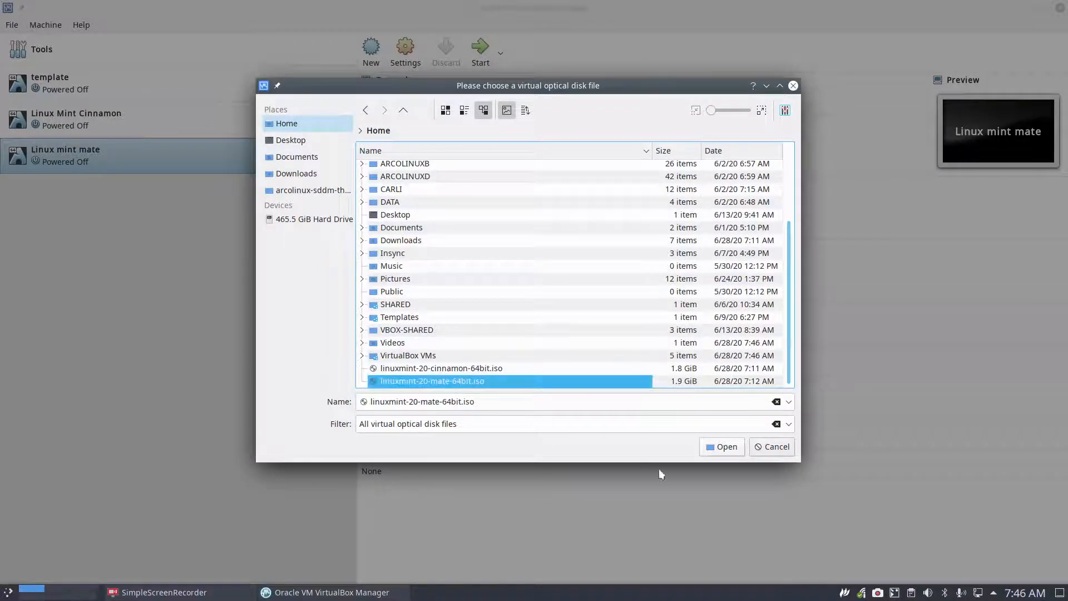
{"action": "left_click", "coordinate": [728, 451]}
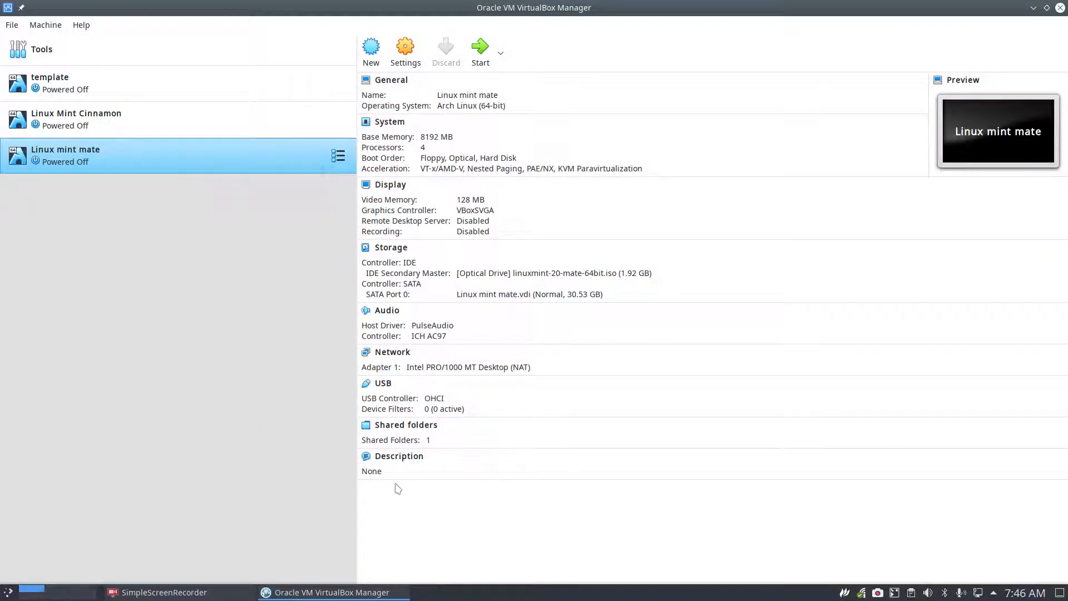
Step: Start the VM and inspect the Start Linux Mint boot options, discarding any edits
{"action": "double_click", "coordinate": [273, 171]}
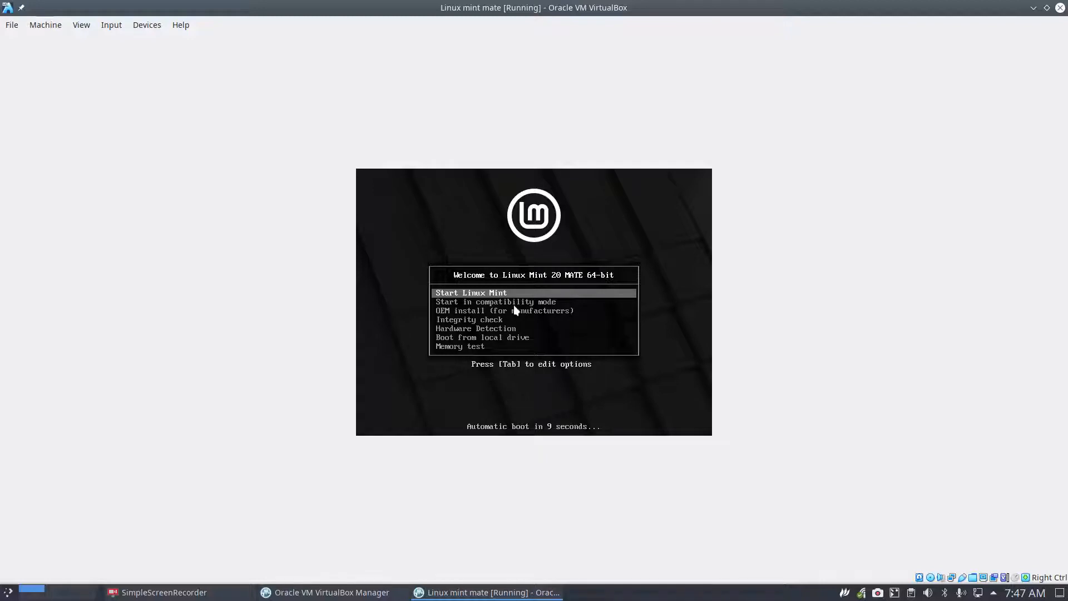
{"action": "key", "text": "Down"}
{"action": "key", "text": "Down"}
{"action": "key", "text": "Down"}
{"action": "key", "text": "Down"}
{"action": "key", "text": "Down"}
{"action": "key", "text": "Down"}
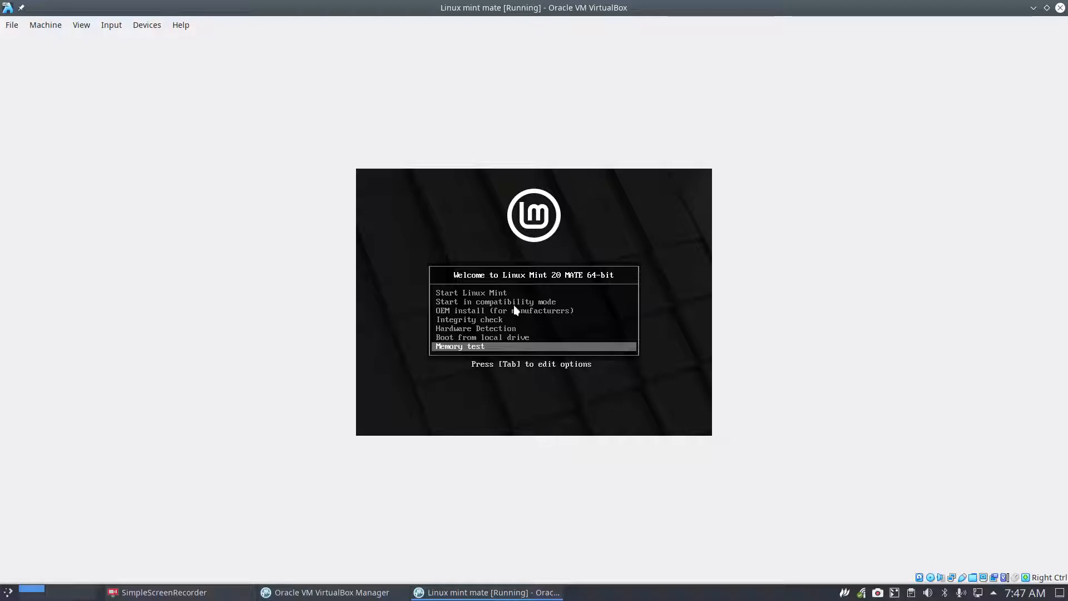
{"action": "key", "text": "Up"}
{"action": "key", "text": "Up"}
{"action": "key", "text": "Up"}
{"action": "key", "text": "Up"}
{"action": "key", "text": "Up"}
{"action": "key", "text": "Up"}
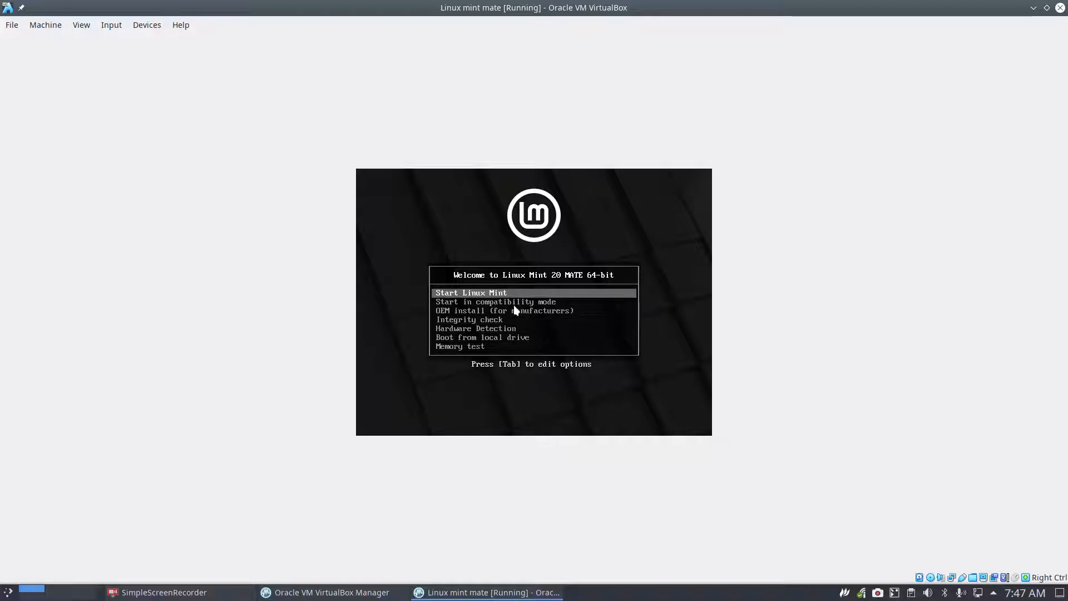
{"action": "key", "text": "Tab"}
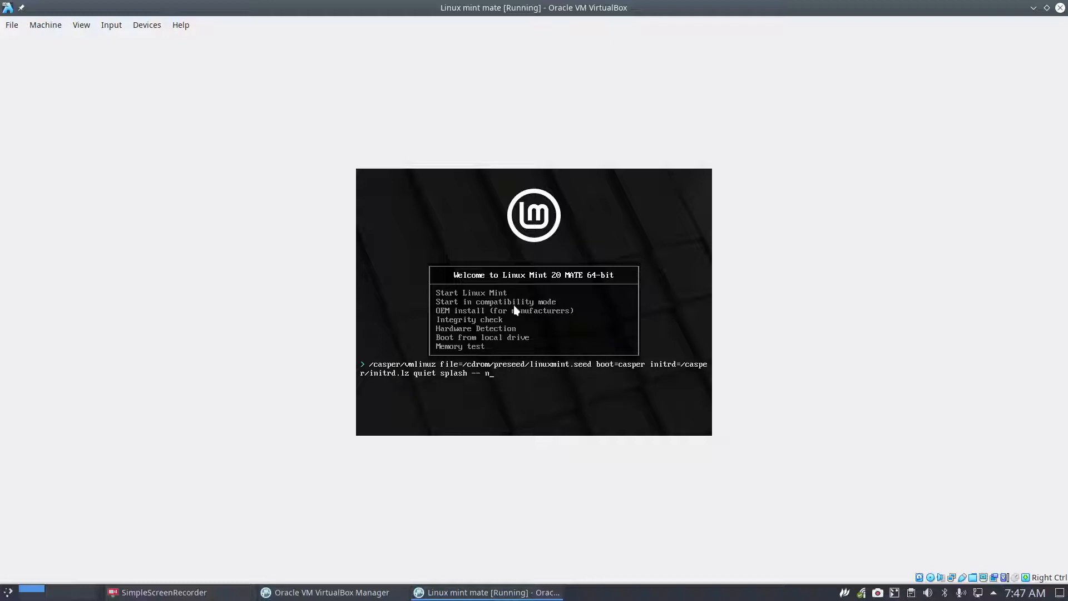
{"action": "key", "text": "BackSpace"}
{"action": "type", "text": "modeset"}
{"action": "key", "text": "BackSpace"}
{"action": "key", "text": "BackSpace"}
{"action": "key", "text": "BackSpace"}
{"action": "key", "text": "BackSpace"}
{"action": "key", "text": "BackSpace"}
{"action": "key", "text": "BackSpace"}
{"action": "key", "text": "Escape"}
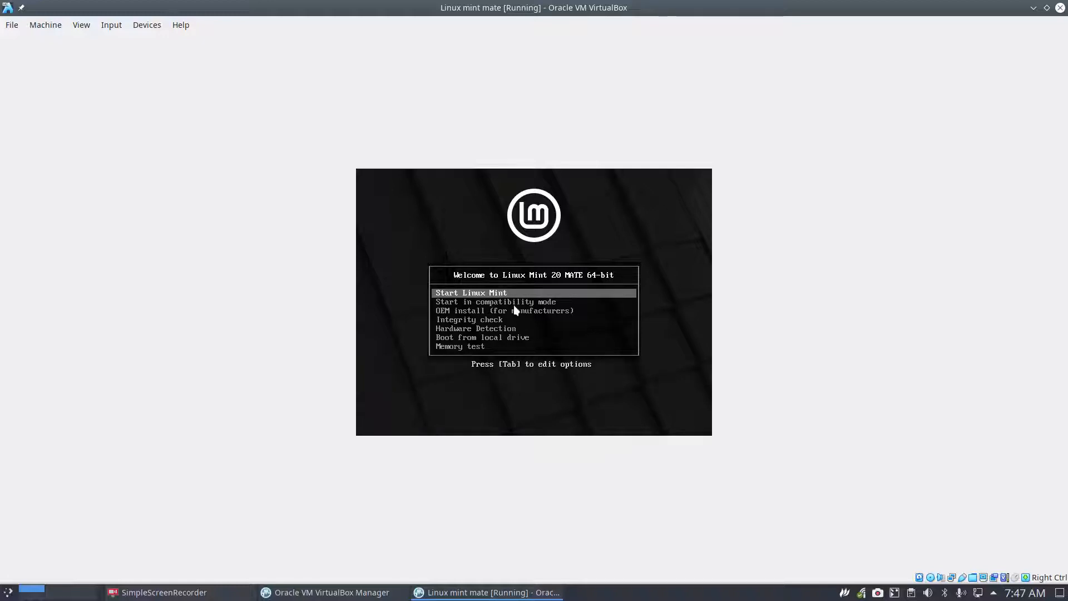
{"action": "key", "text": "Tab"}
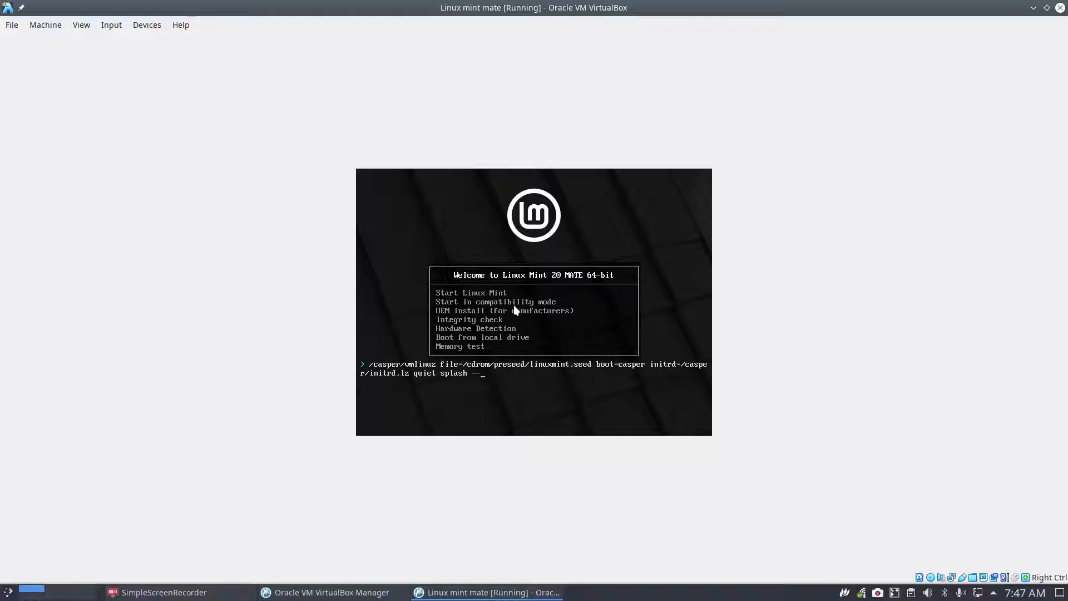
{"action": "key", "text": "Escape"}
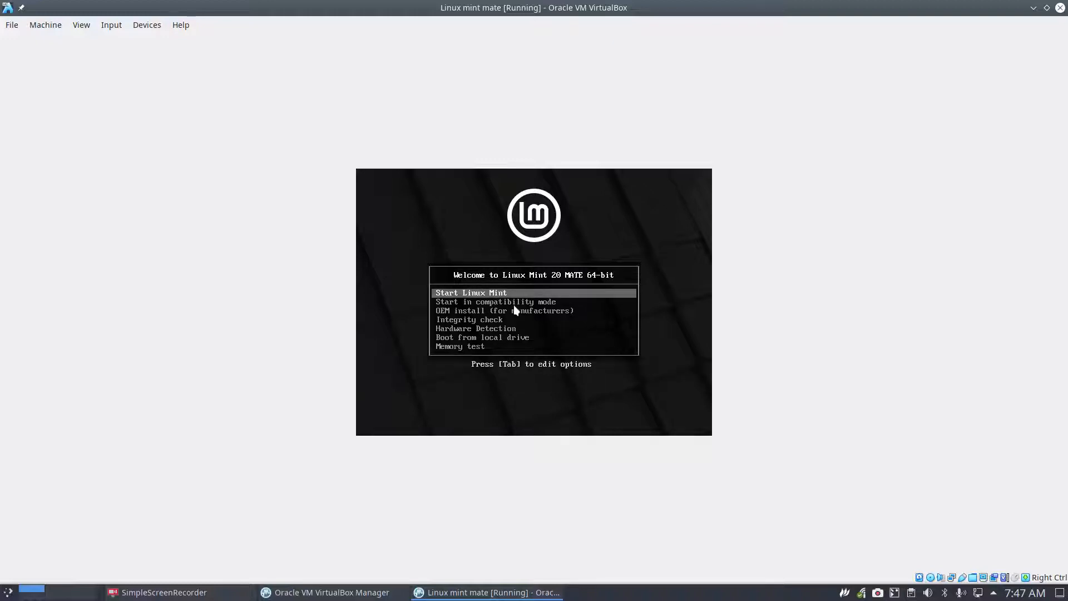
Step: Check the compatibility mode options, then boot Start Linux Mint in full screen
{"action": "key", "text": "Down"}
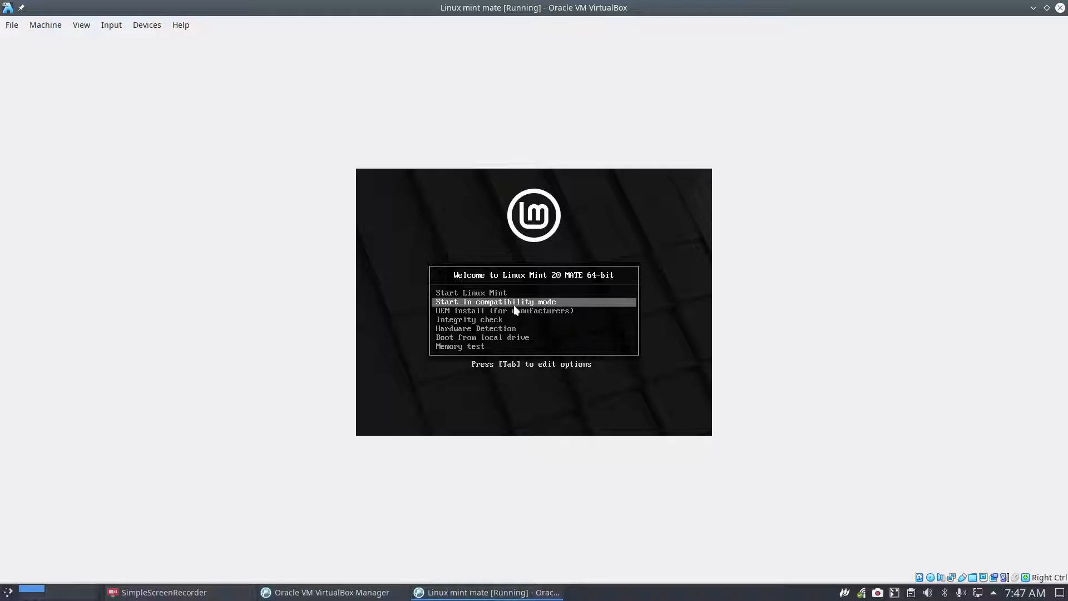
{"action": "key", "text": "Tab"}
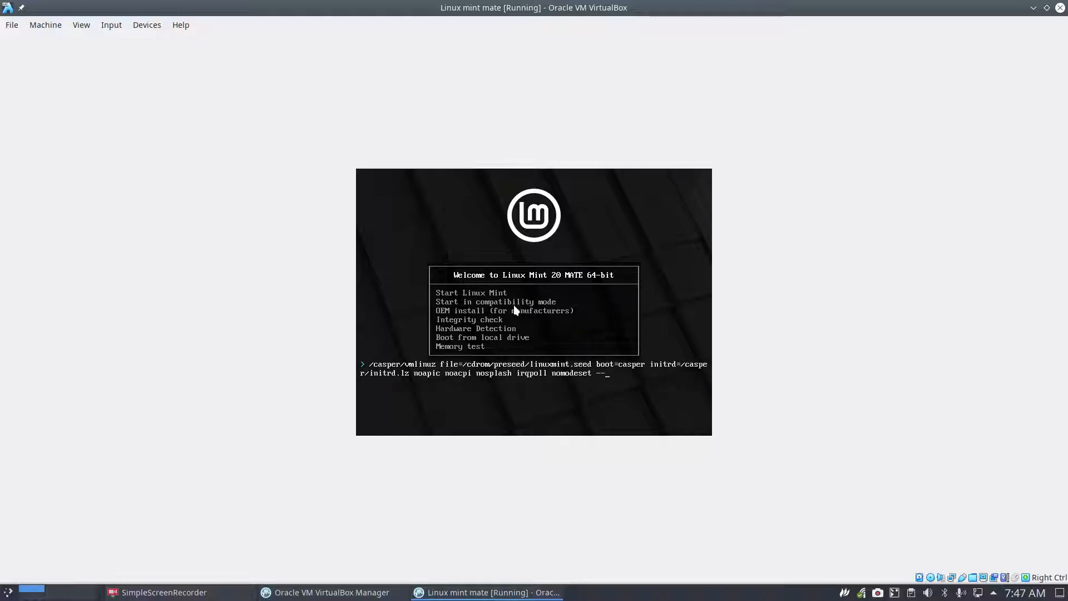
{"action": "key", "text": "Left"}
{"action": "key", "text": "Escape"}
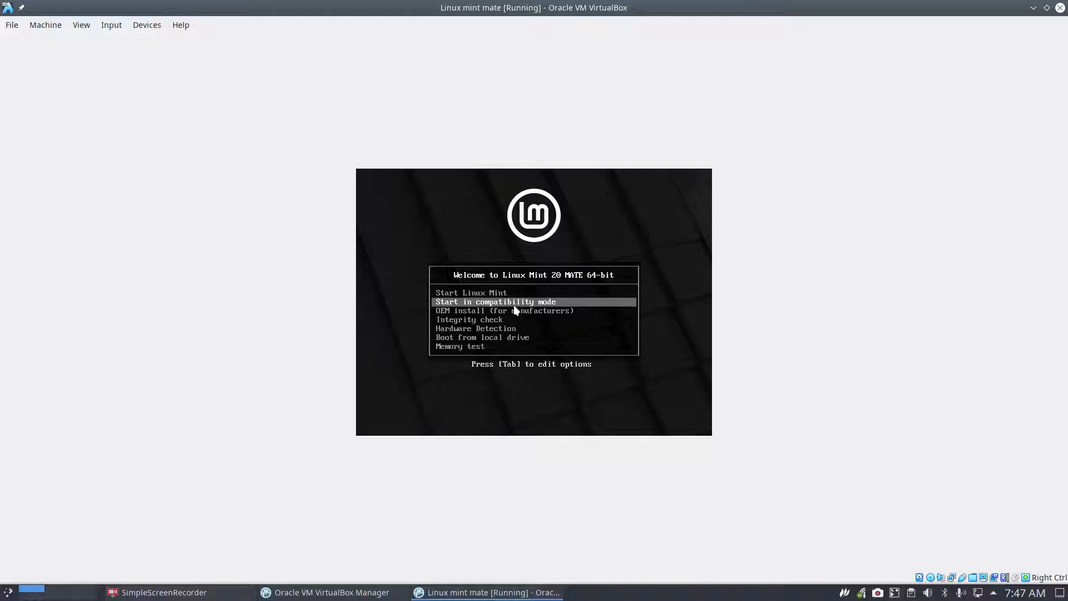
{"action": "key", "text": "Down"}
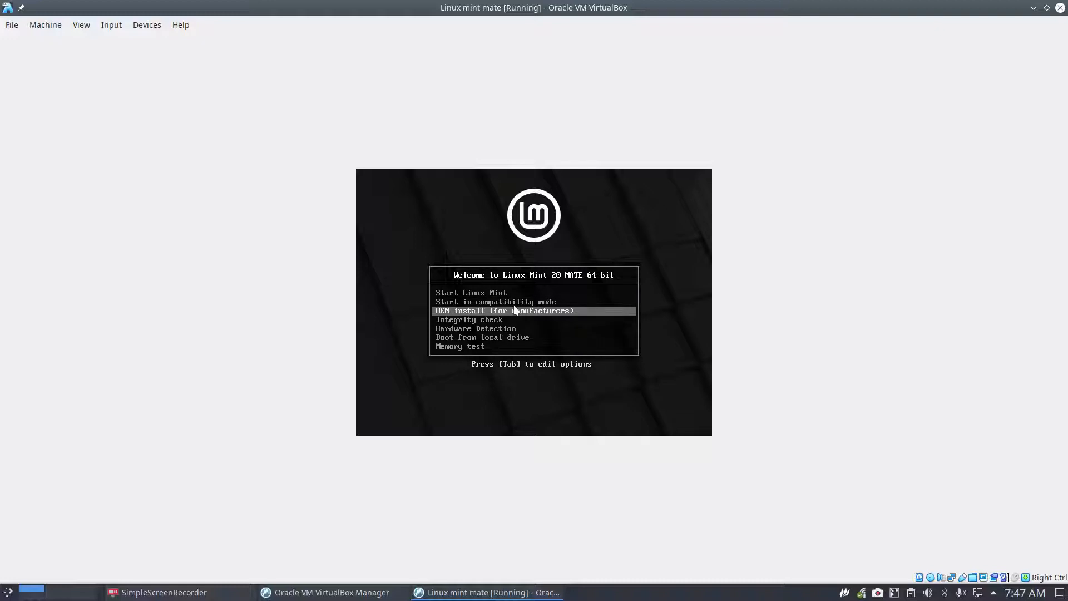
{"action": "key", "text": "Up"}
{"action": "key", "text": "Up"}
{"action": "key", "text": "Return"}
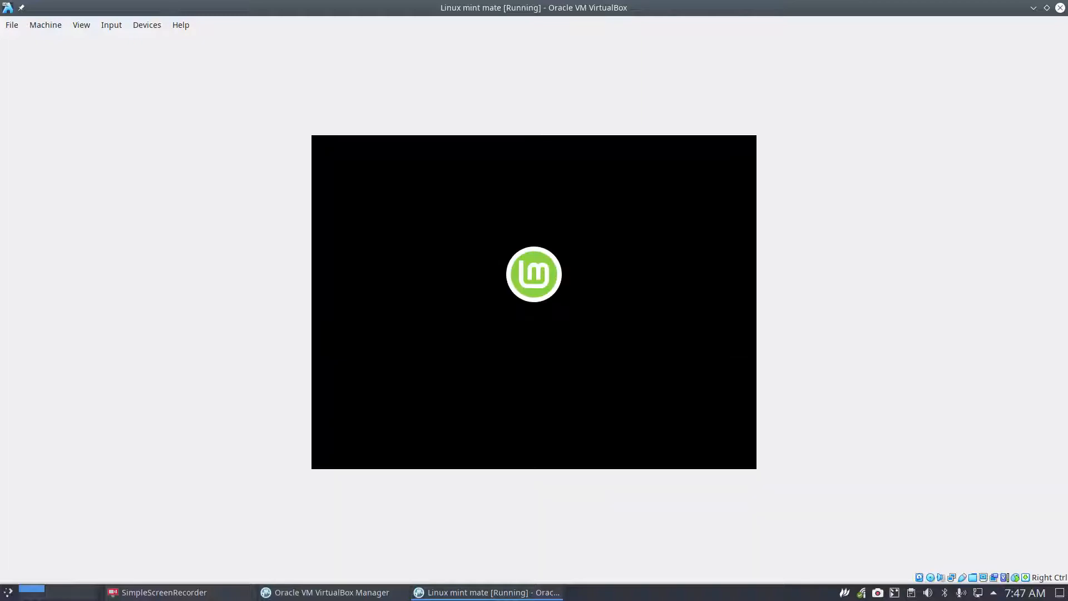
{"action": "key", "text": "ctrl+f"}
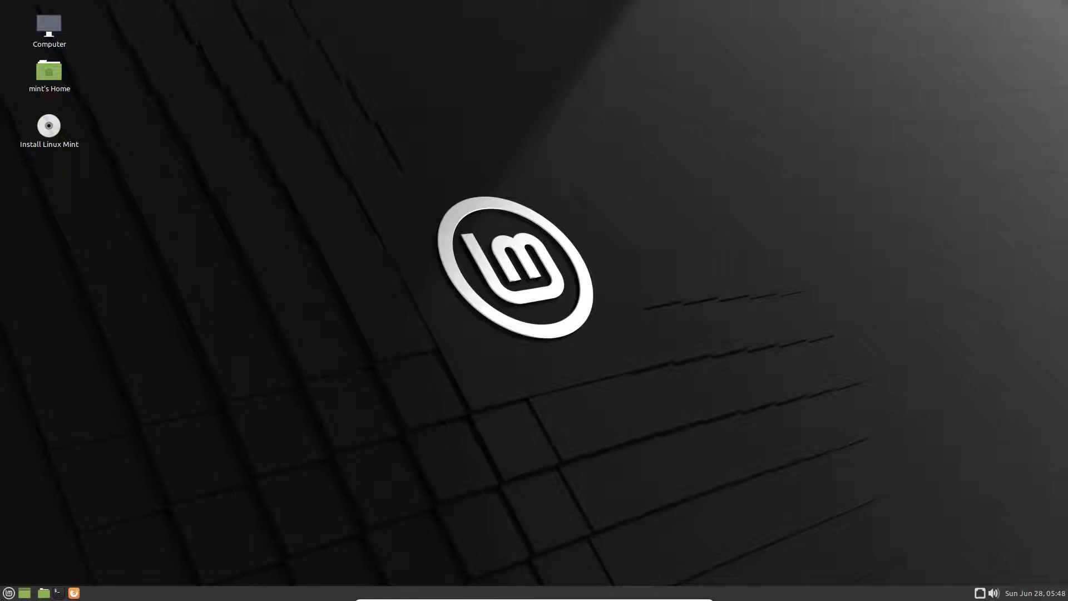
Step: Launch the Linux Mint installer from the live desktop
{"action": "left_click", "coordinate": [9, 593]}
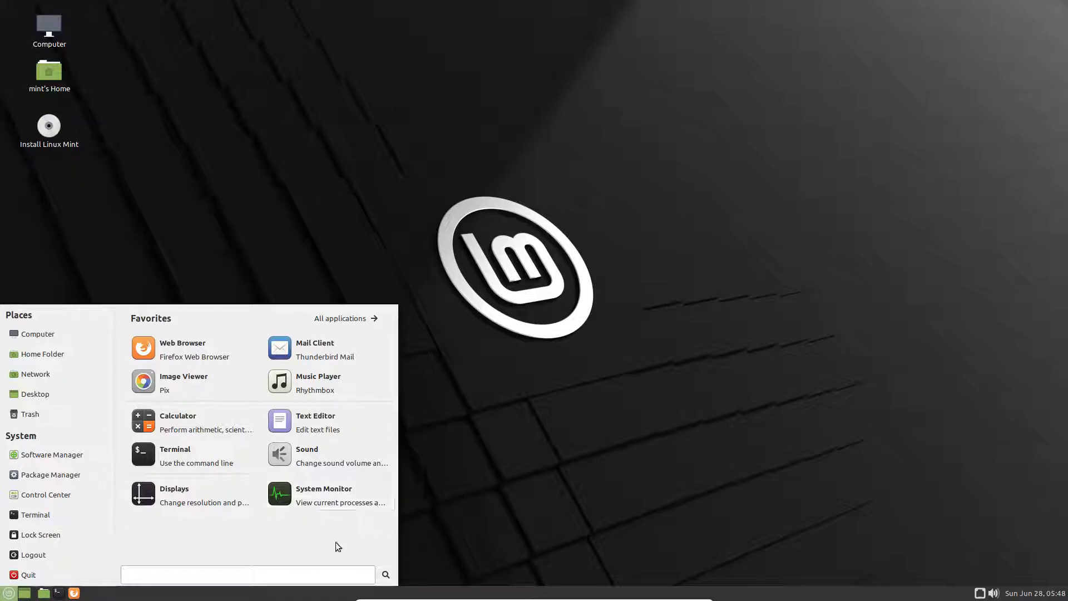
{"action": "left_click", "coordinate": [499, 472]}
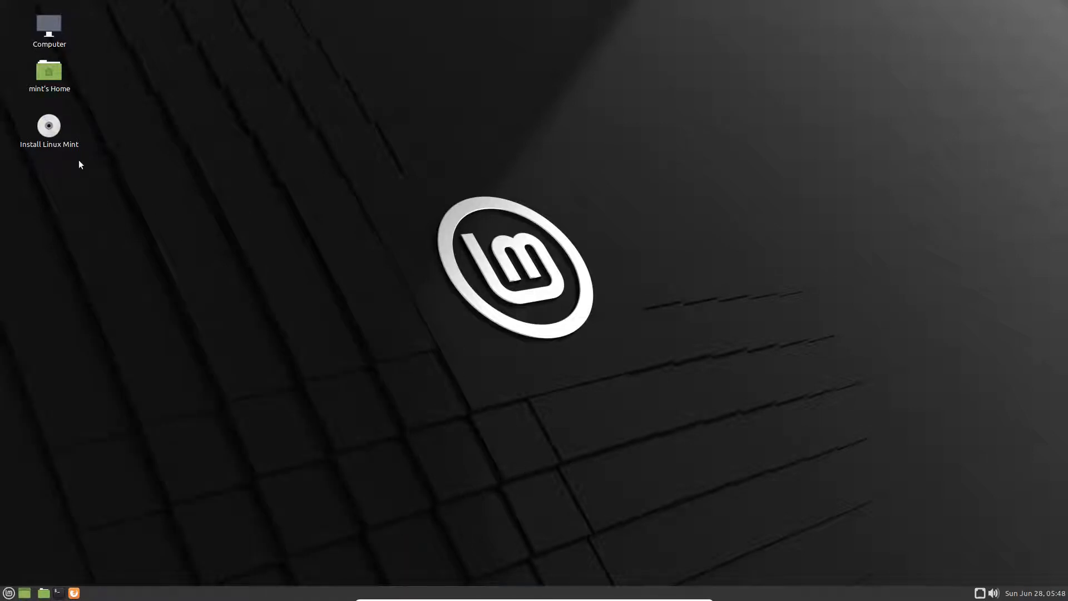
{"action": "double_click", "coordinate": [50, 128]}
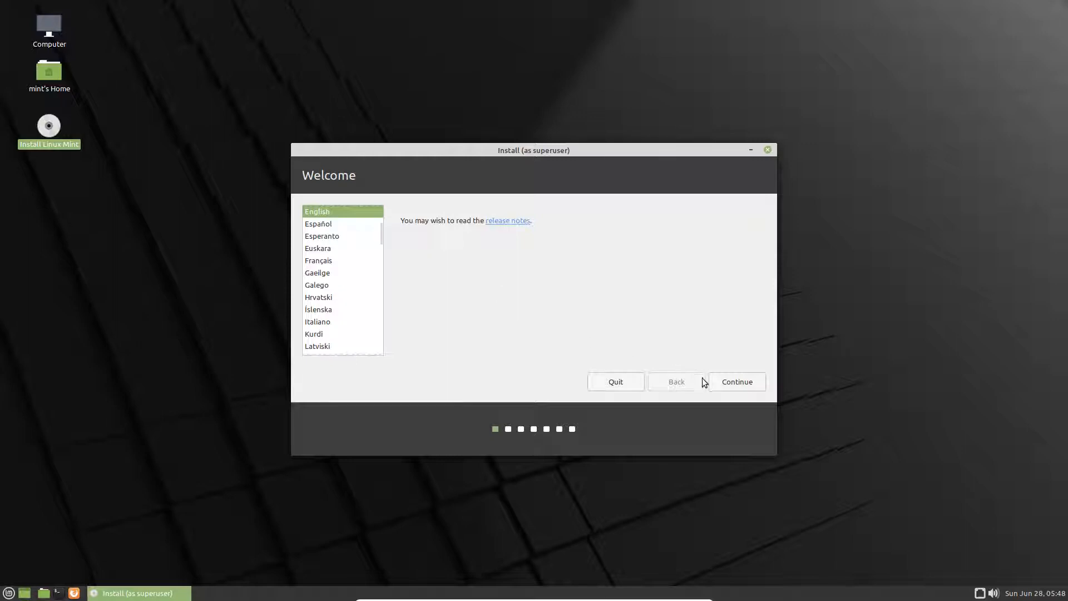
Step: Keep English, choose the Belgian keyboard layout, and pass the multimedia codecs step
{"action": "left_click", "coordinate": [733, 383]}
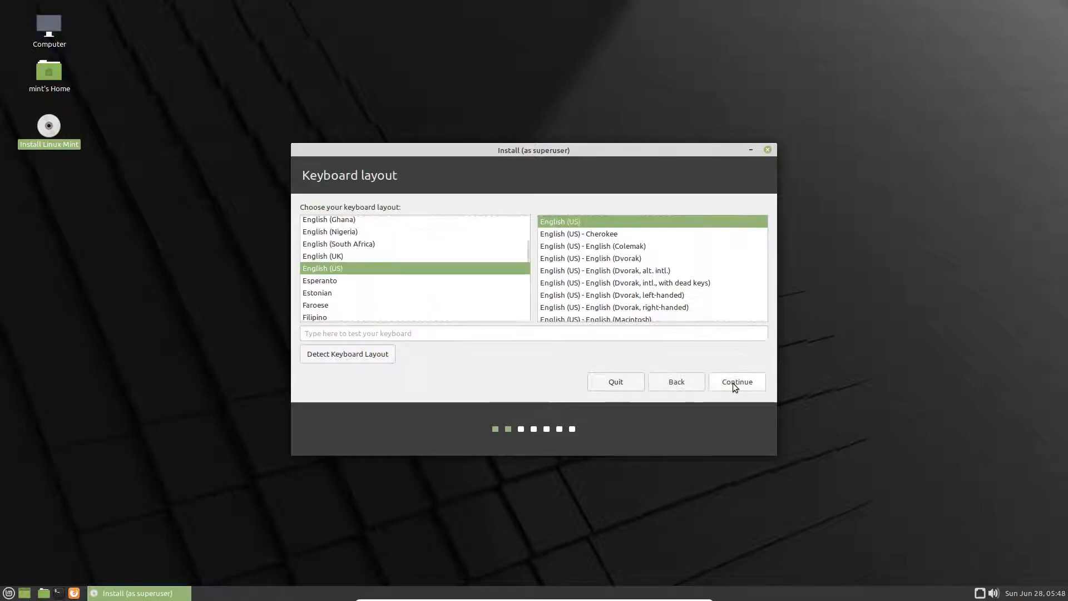
{"action": "scroll", "coordinate": [384, 266], "scroll_direction": "up", "scroll_amount": 6}
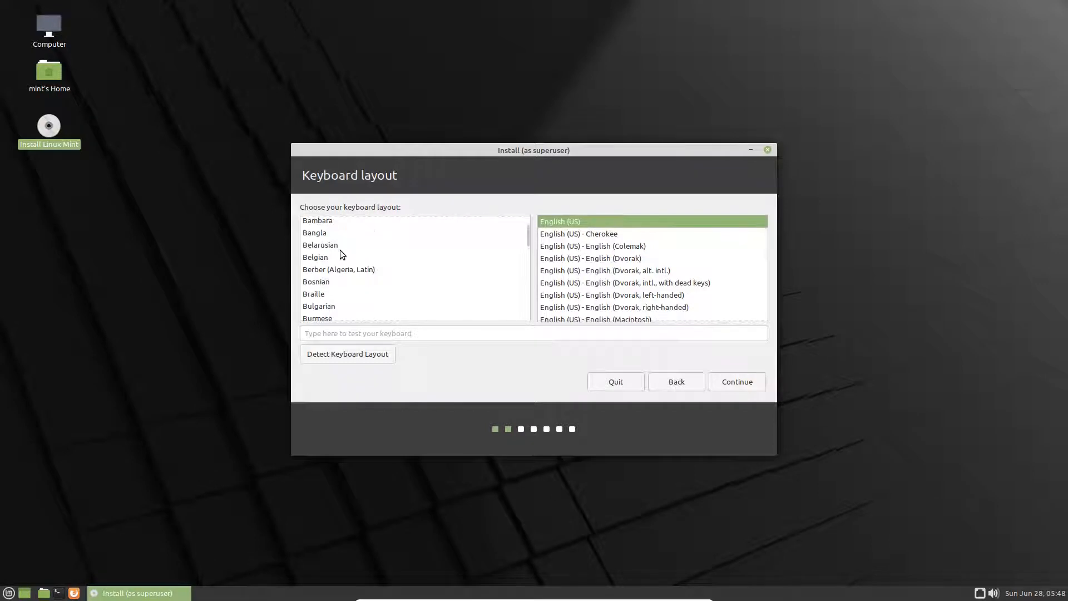
{"action": "left_click", "coordinate": [334, 256]}
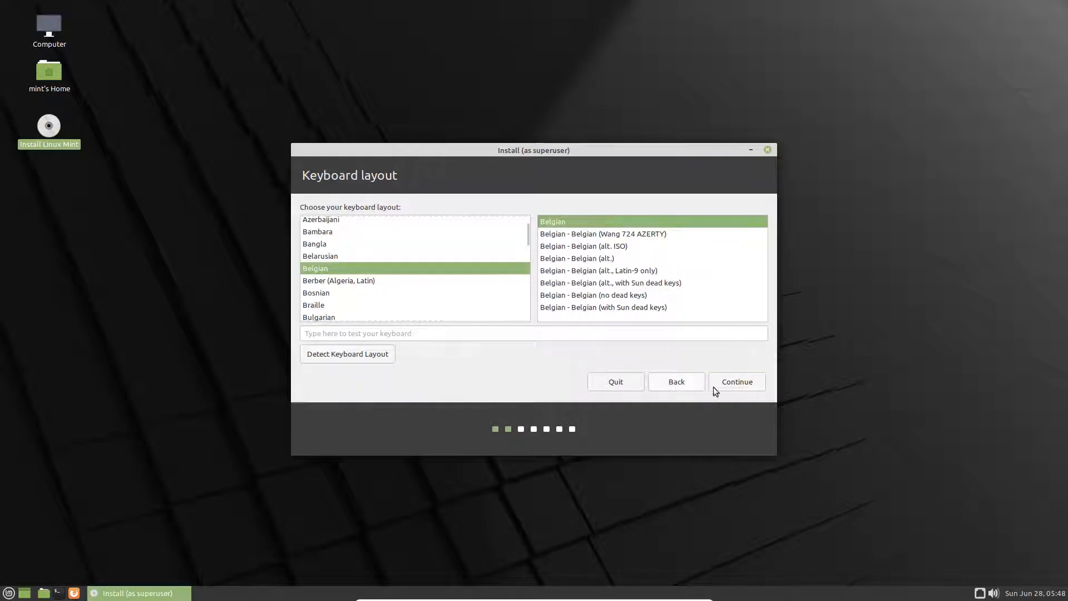
{"action": "left_click", "coordinate": [733, 383]}
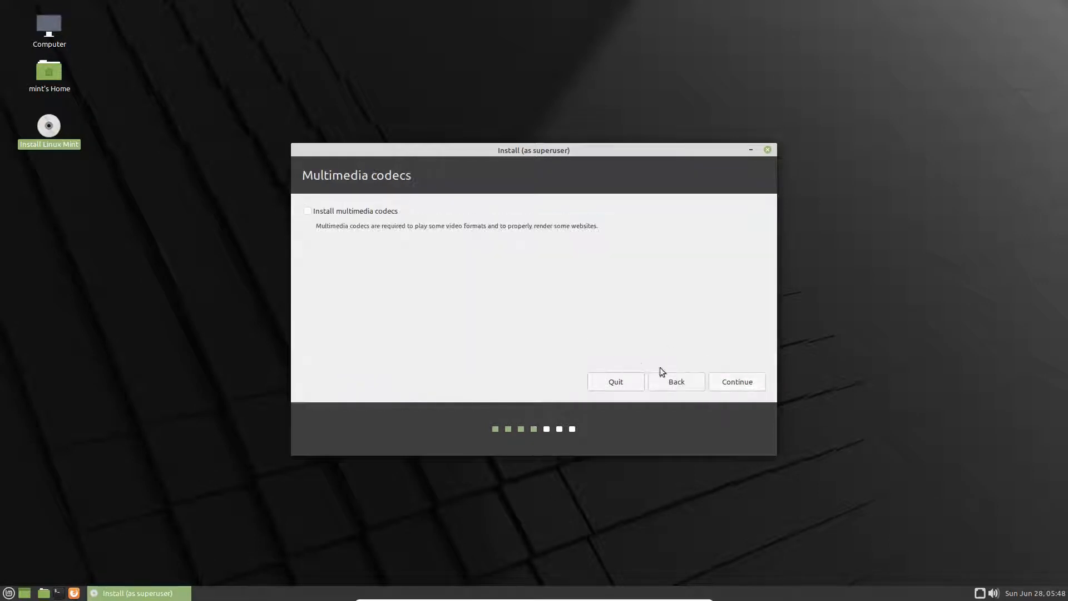
{"action": "left_click", "coordinate": [731, 382]}
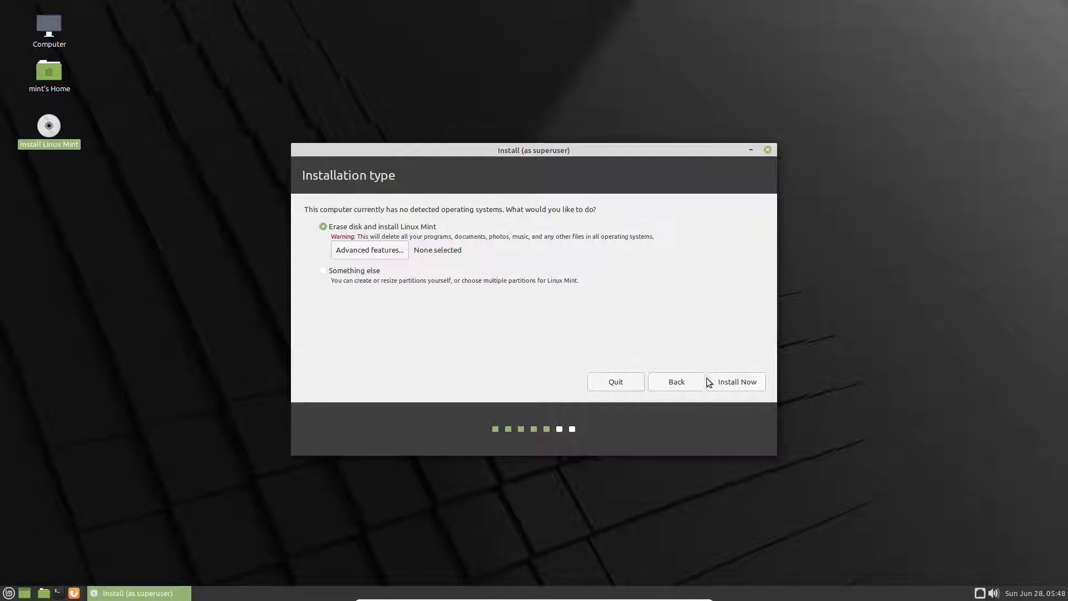
Step: Confirm erasing the whole disk and keep Brussels as the location
{"action": "left_click", "coordinate": [743, 379]}
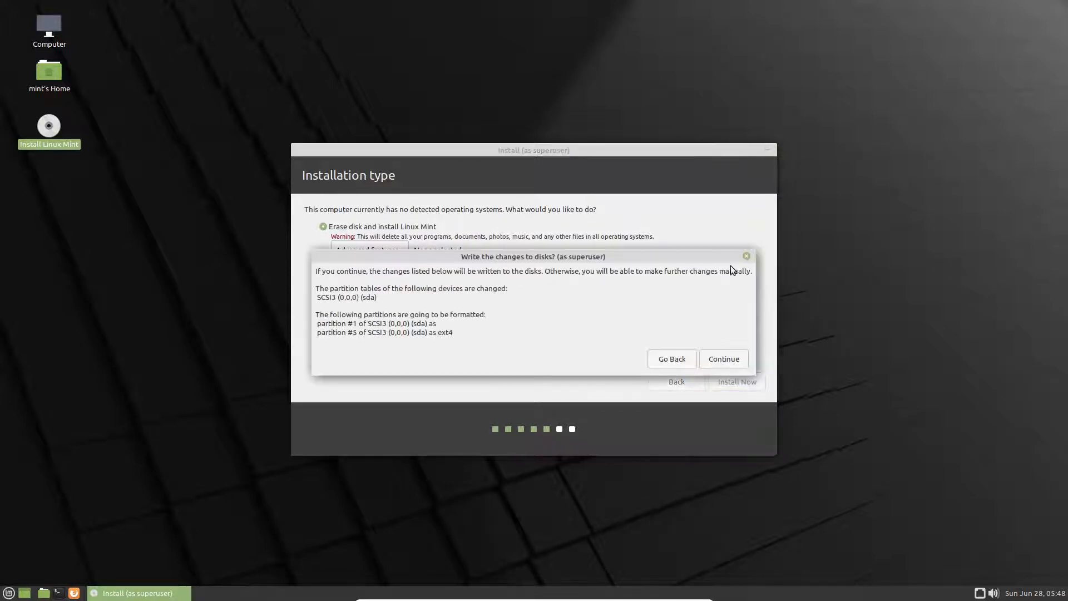
{"action": "left_click", "coordinate": [723, 358]}
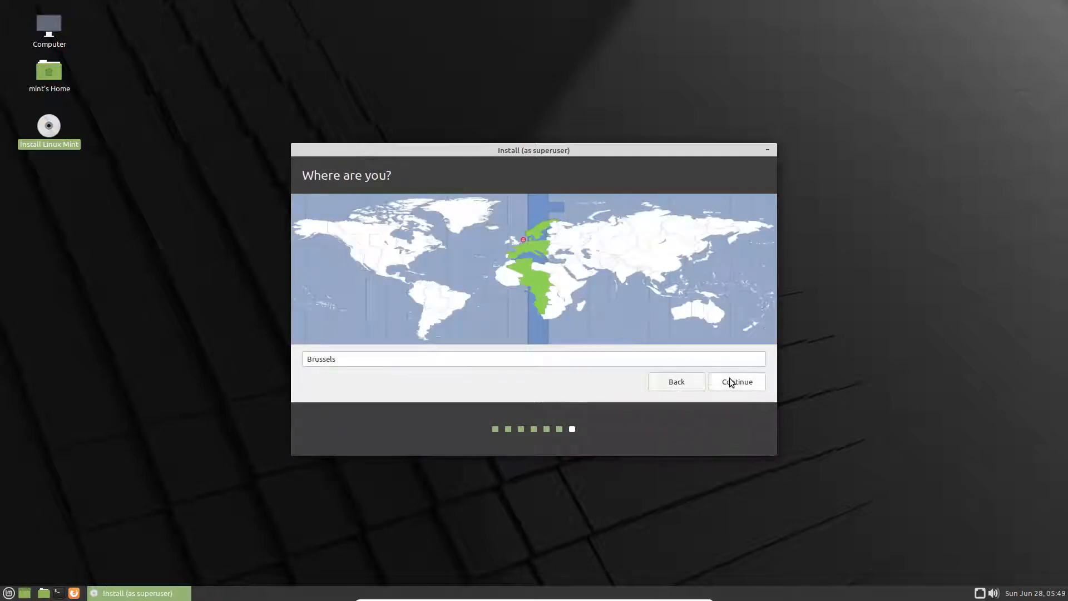
{"action": "left_click", "coordinate": [729, 379]}
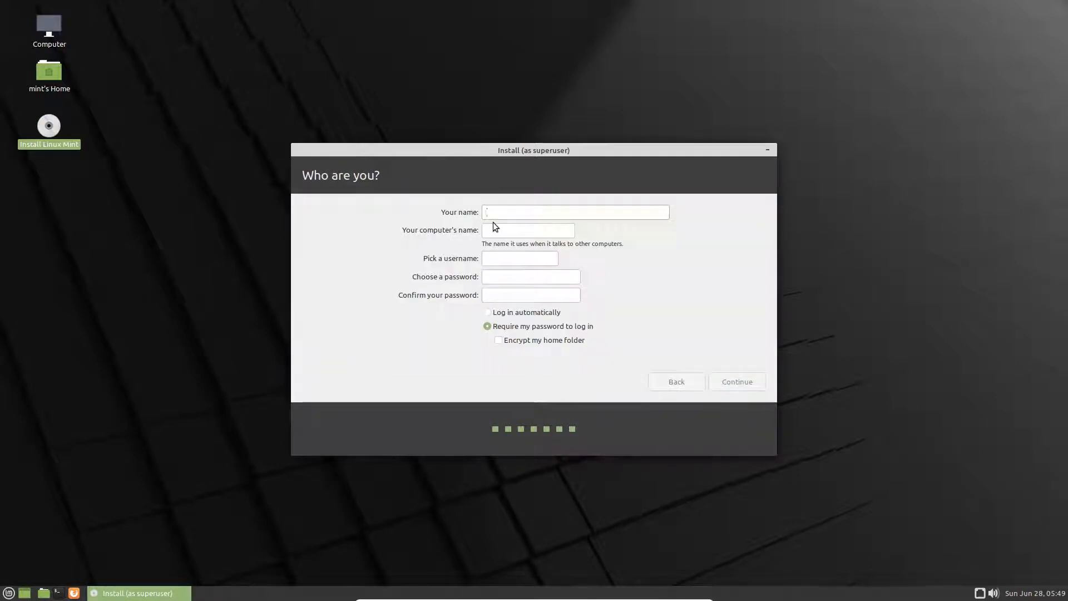
Step: Enter the user's name and password and start copying files
{"action": "type", "text": "erik"}
{"action": "key", "text": "Tab"}
{"action": "key", "text": "Tab"}
{"action": "key", "text": "Tab"}
{"action": "type", "text": "1234"}
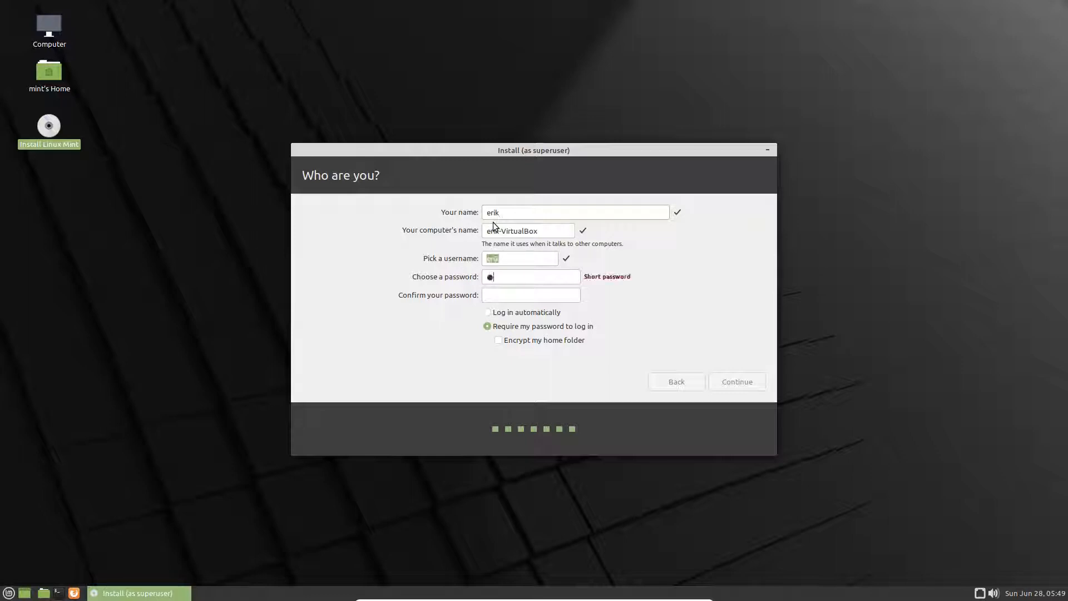
{"action": "key", "text": "Tab"}
{"action": "type", "text": "1234"}
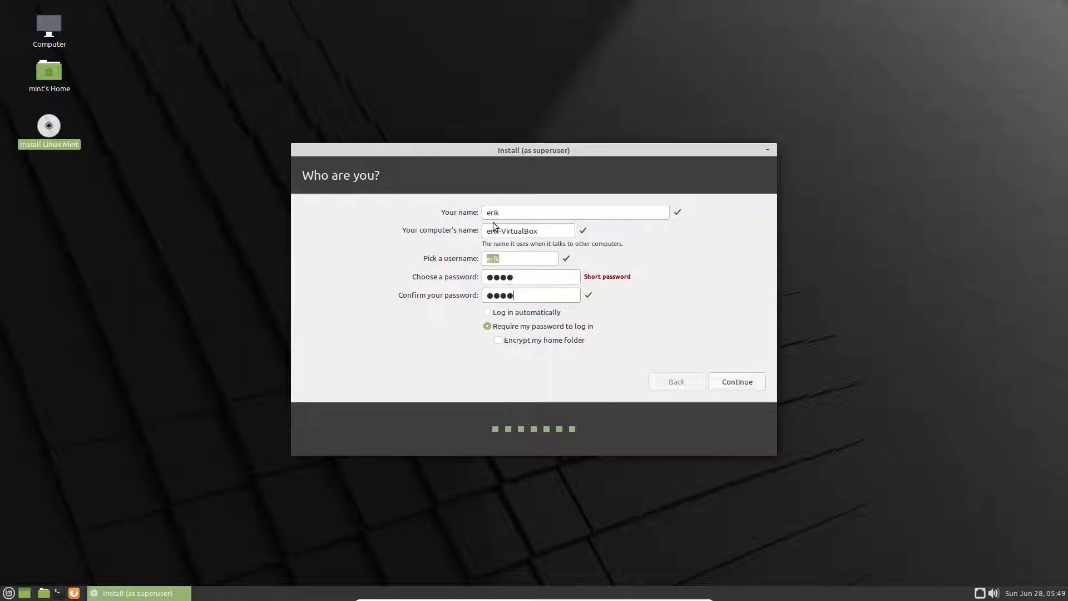
{"action": "left_click", "coordinate": [729, 383]}
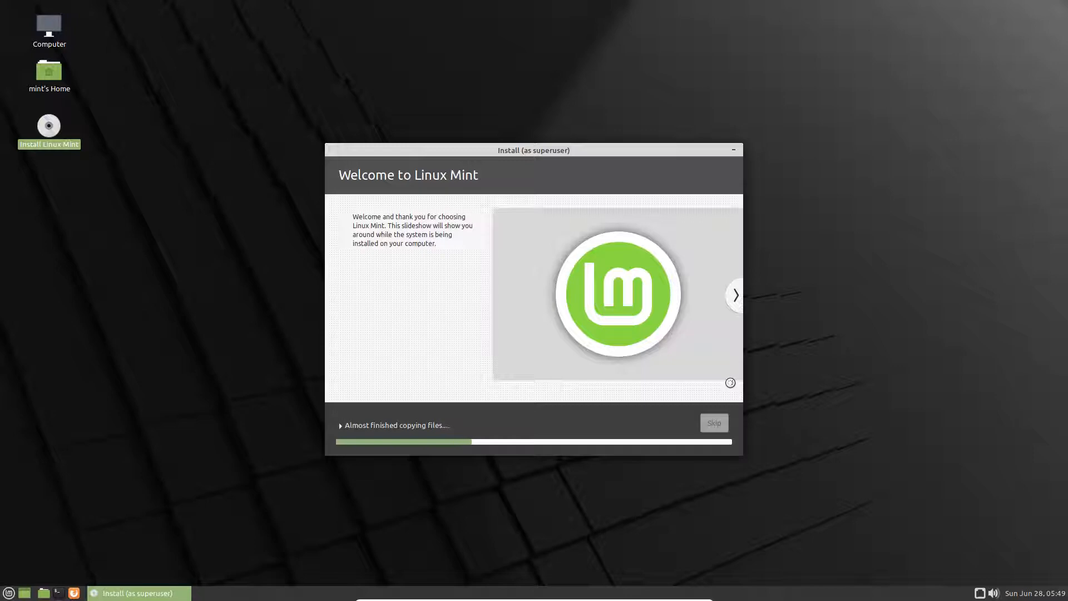
Step: Open Control Center from the menu and move it toward the top-right
{"action": "left_click", "coordinate": [9, 592]}
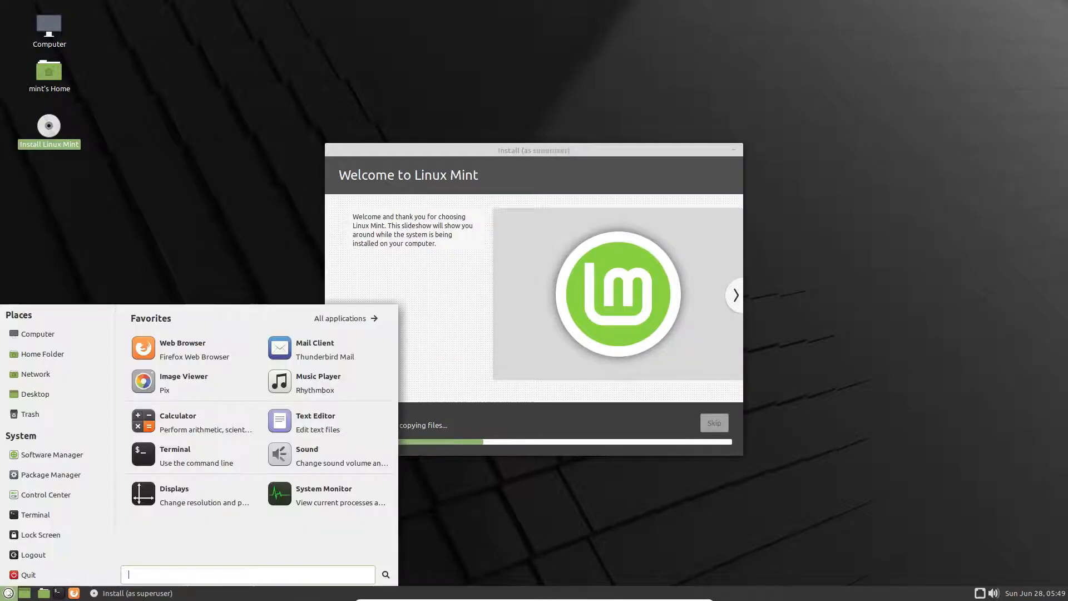
{"action": "left_click", "coordinate": [55, 493]}
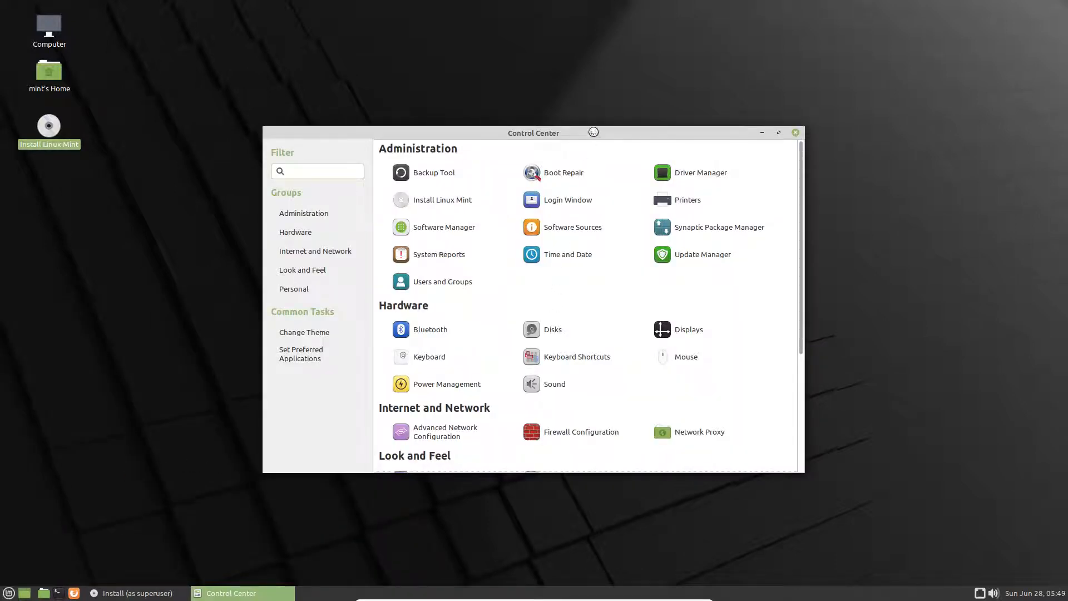
{"action": "left_click_drag", "start_coordinate": [590, 132], "coordinate": [847, 18]}
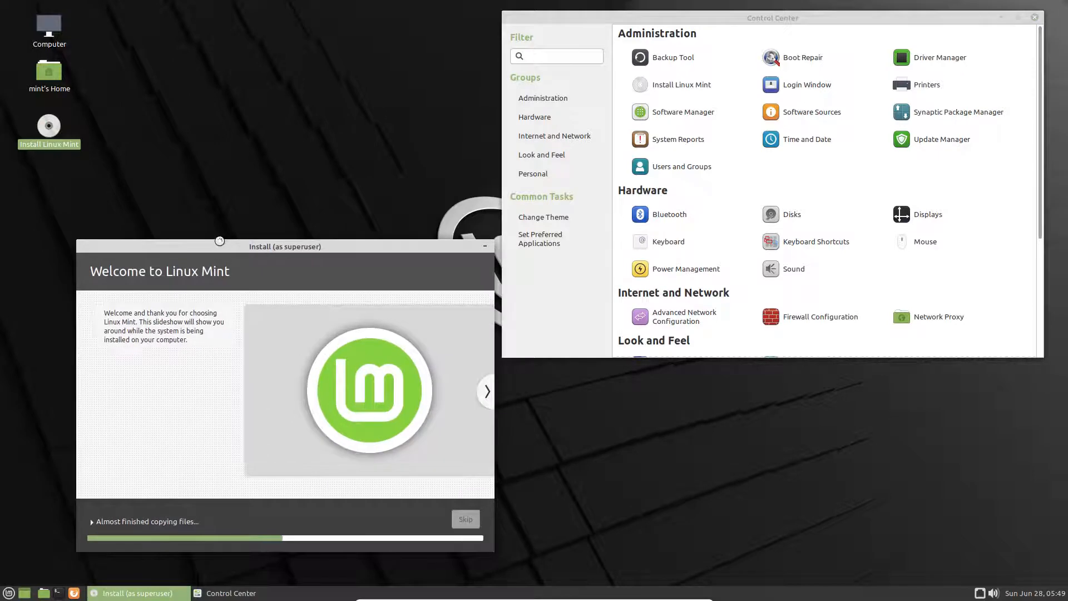
Step: Raise mouse acceleration and sensitivity to about a third on the Default profile; leave Displays unchanged
{"action": "left_click", "coordinate": [984, 240]}
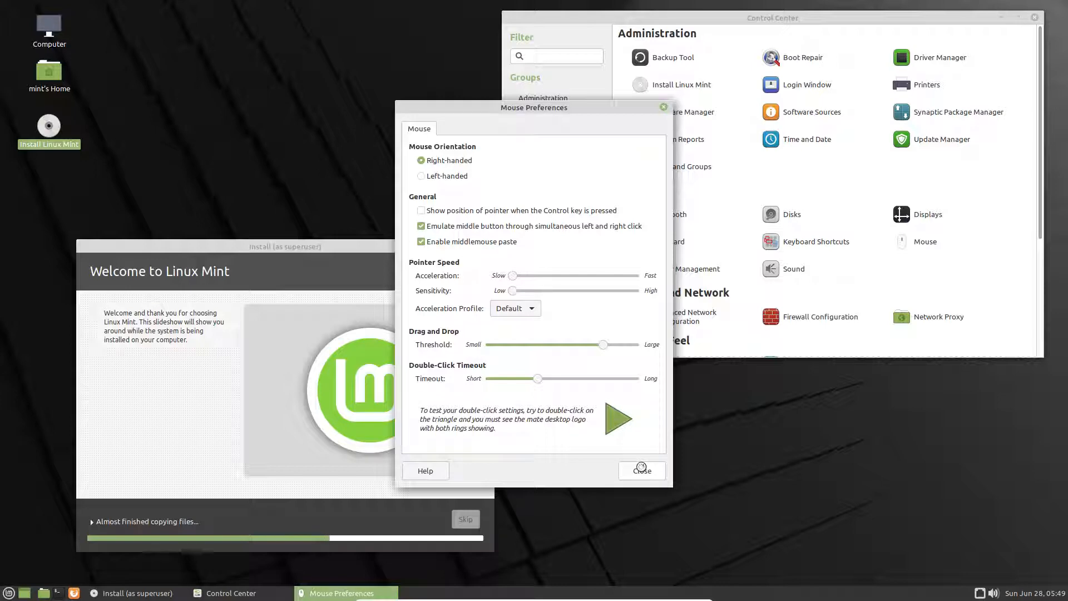
{"action": "left_click_drag", "start_coordinate": [511, 275], "coordinate": [548, 290]}
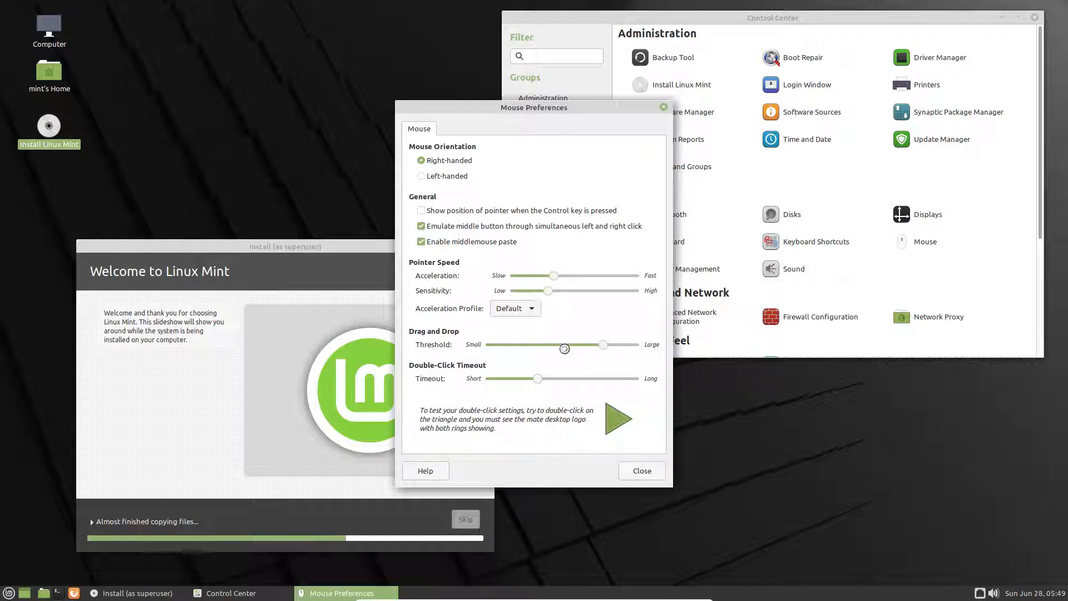
{"action": "left_click", "coordinate": [533, 310]}
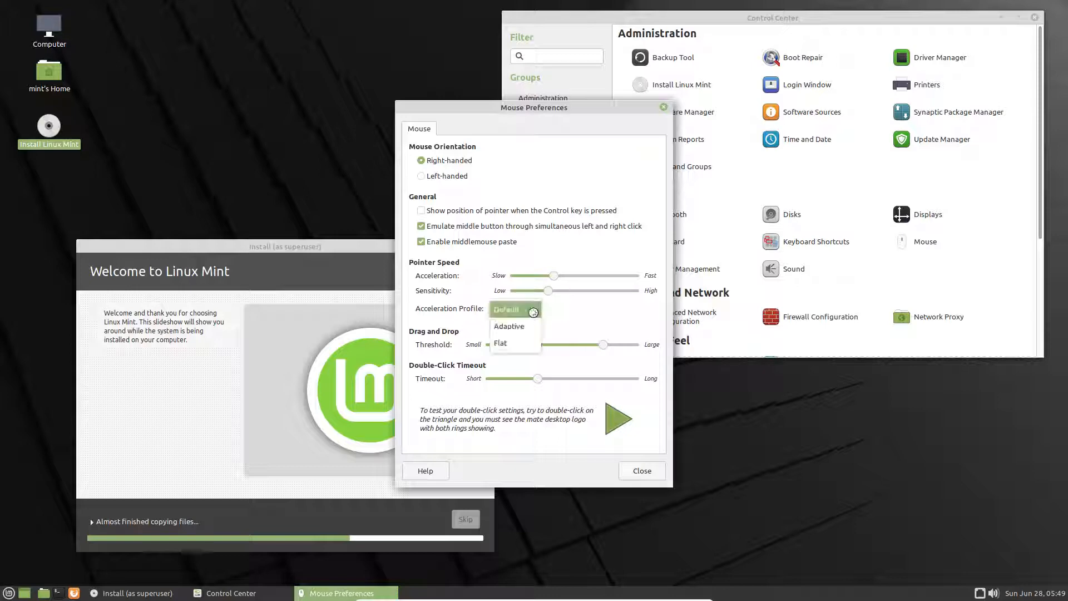
{"action": "left_click", "coordinate": [573, 315]}
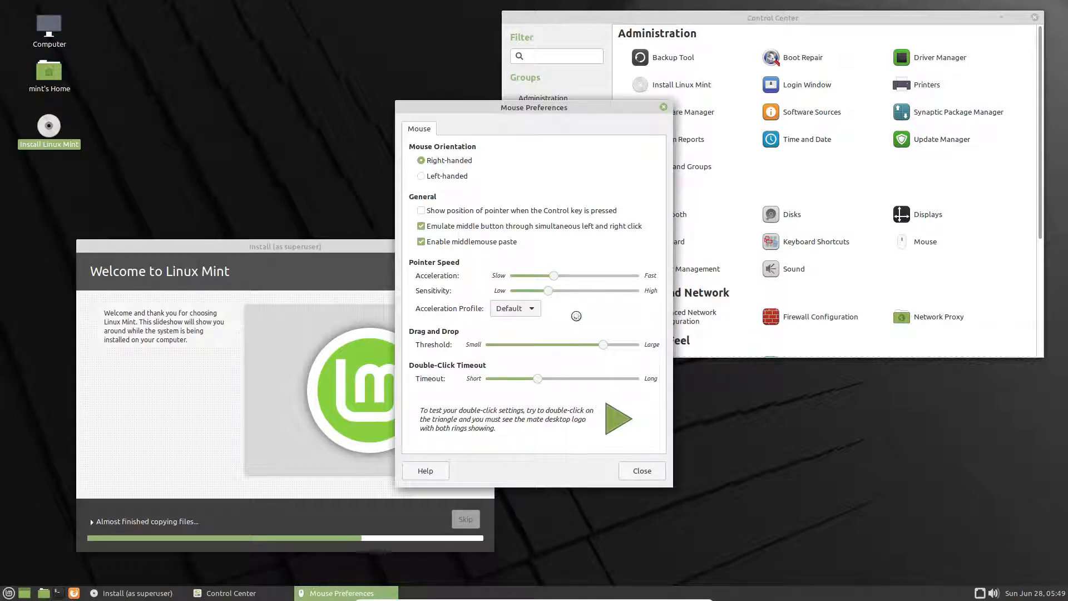
{"action": "left_click", "coordinate": [663, 106]}
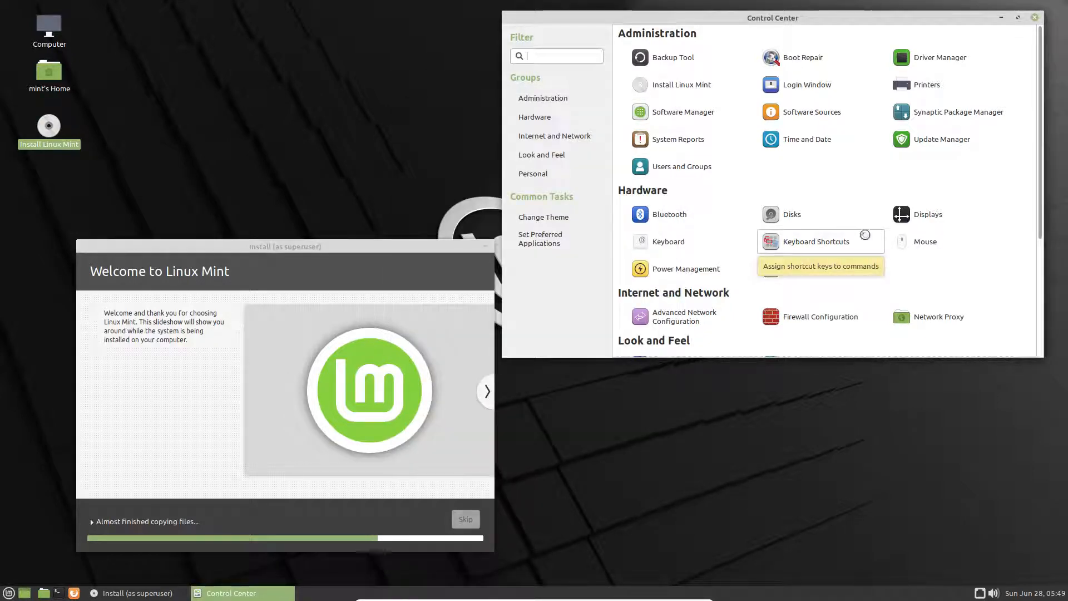
{"action": "left_click", "coordinate": [897, 225]}
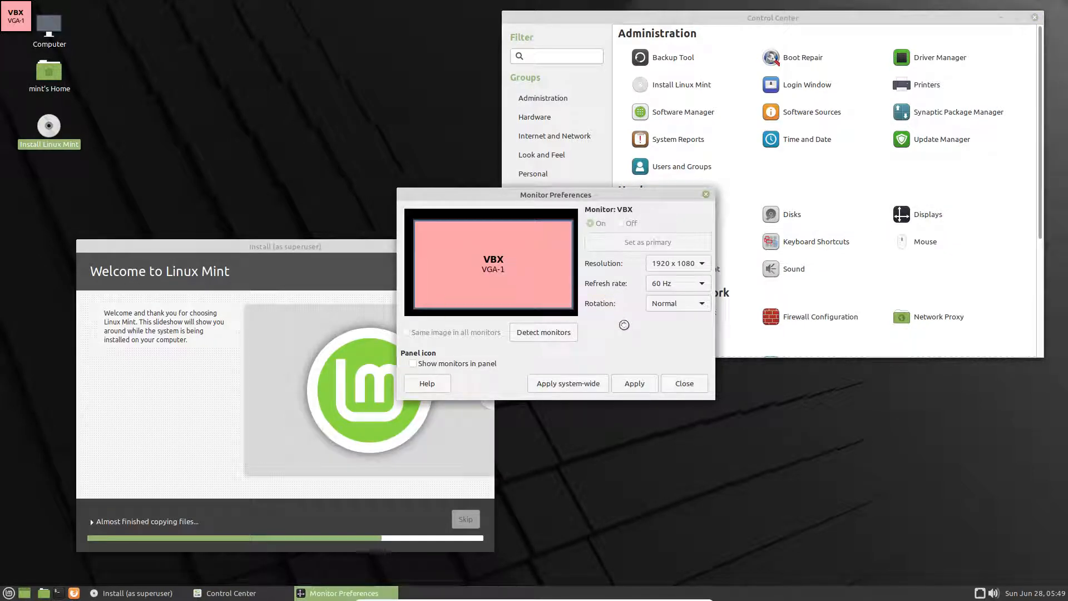
{"action": "left_click", "coordinate": [680, 383]}
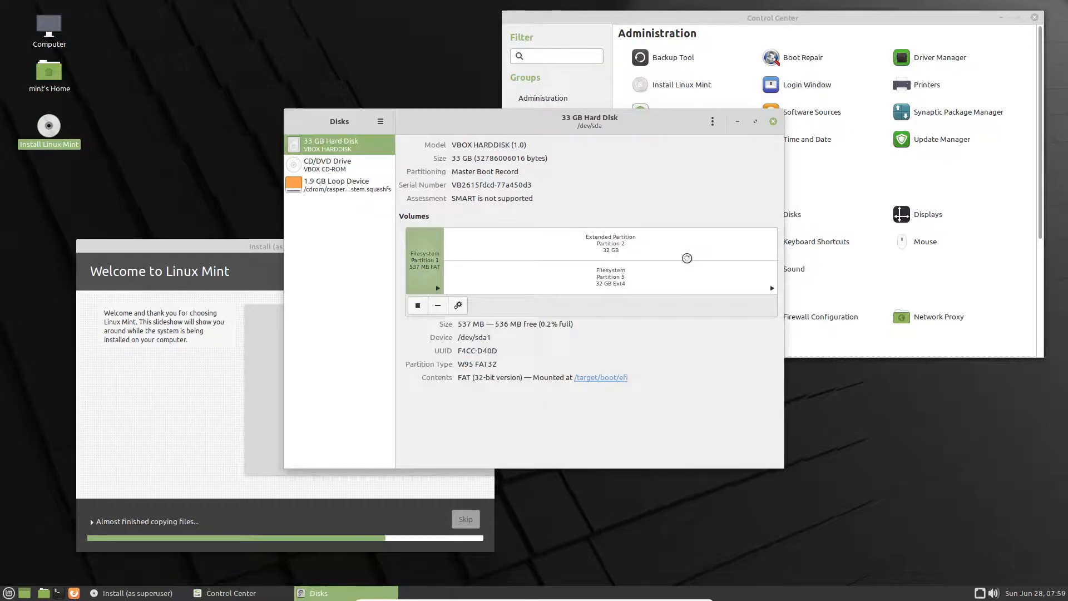
Step: View the About Disks information
{"action": "left_click", "coordinate": [380, 122]}
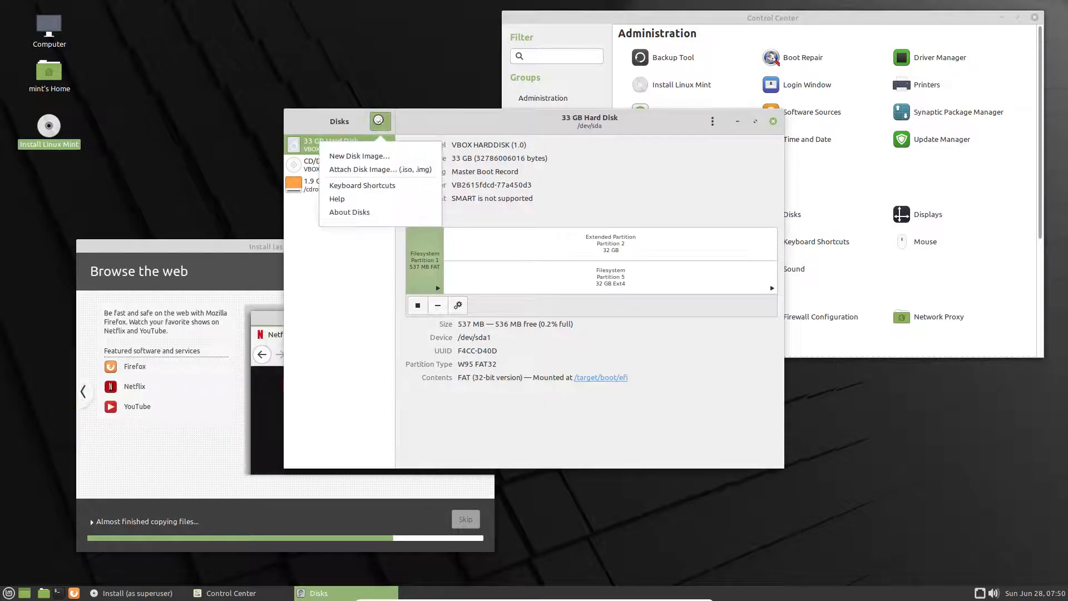
{"action": "left_click", "coordinate": [359, 212]}
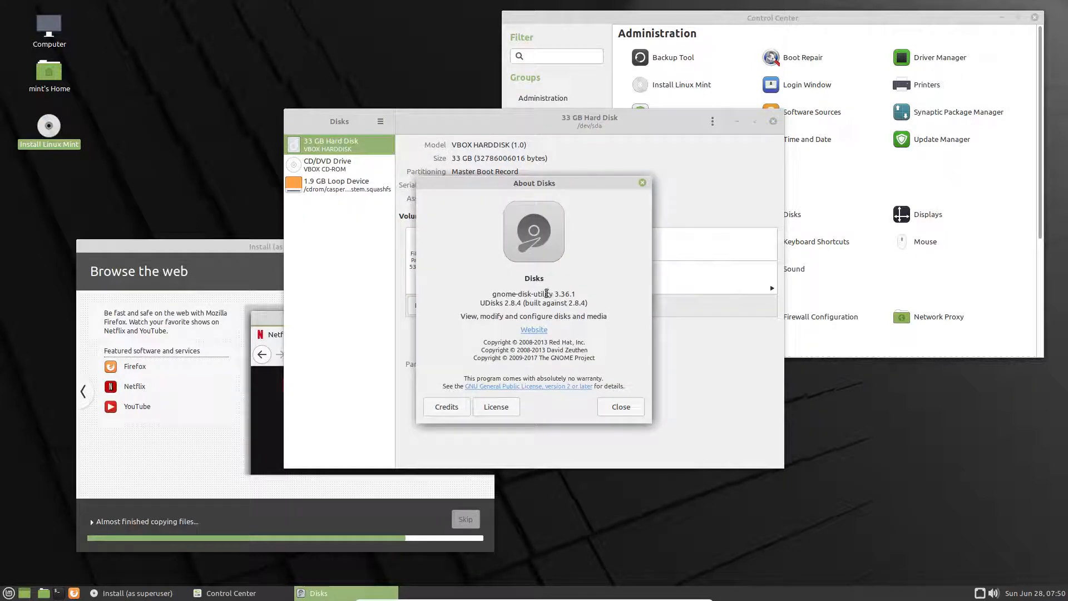
{"action": "left_click", "coordinate": [641, 179]}
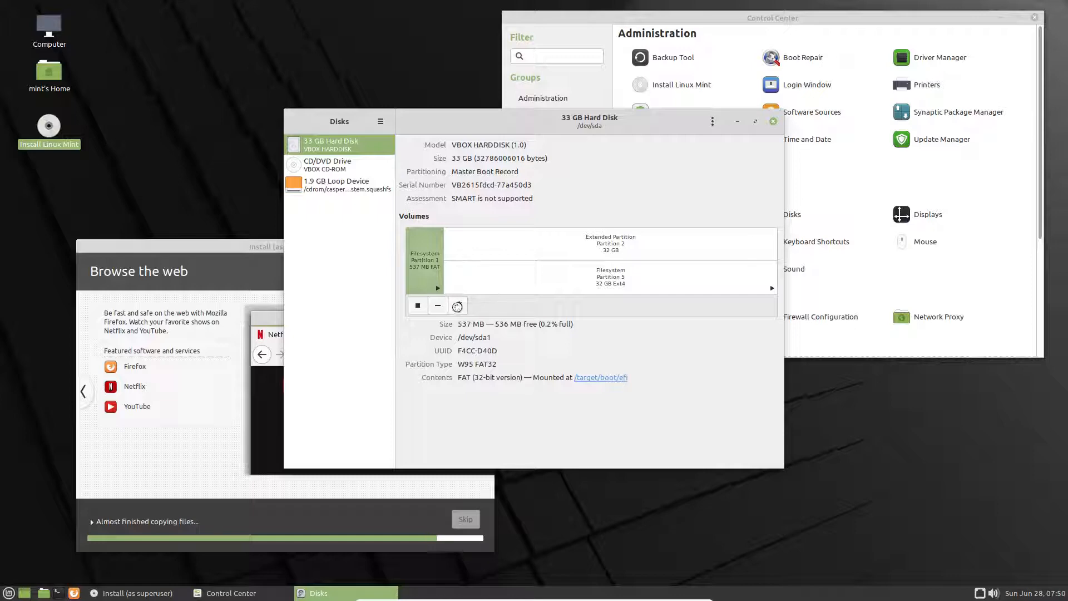
Step: Inspect the FAT partition's mount options, cancel without changes, and close Disks
{"action": "left_click", "coordinate": [457, 305]}
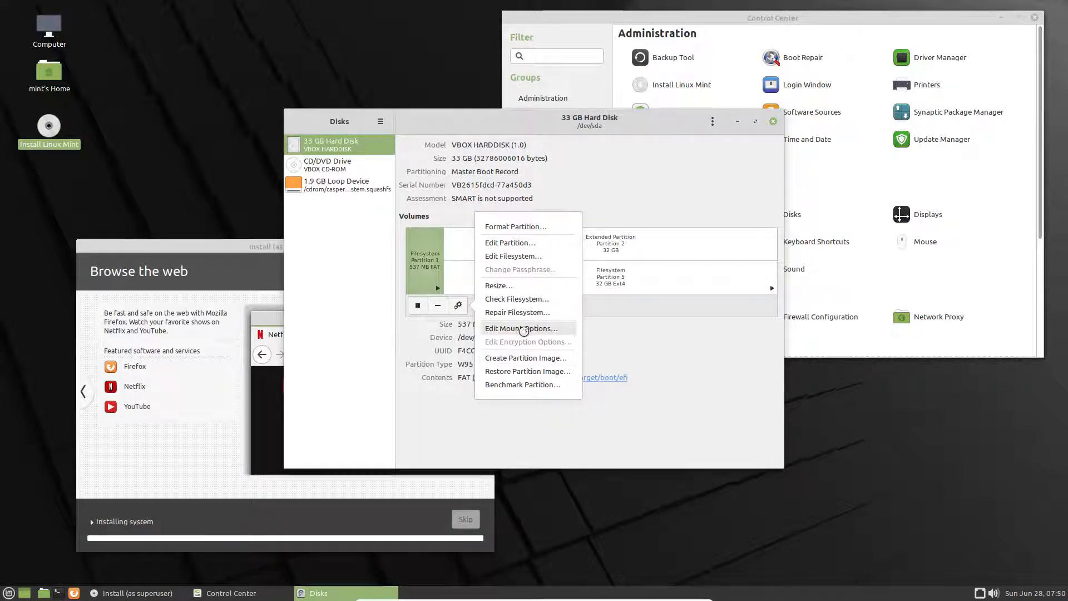
{"action": "left_click", "coordinate": [524, 330]}
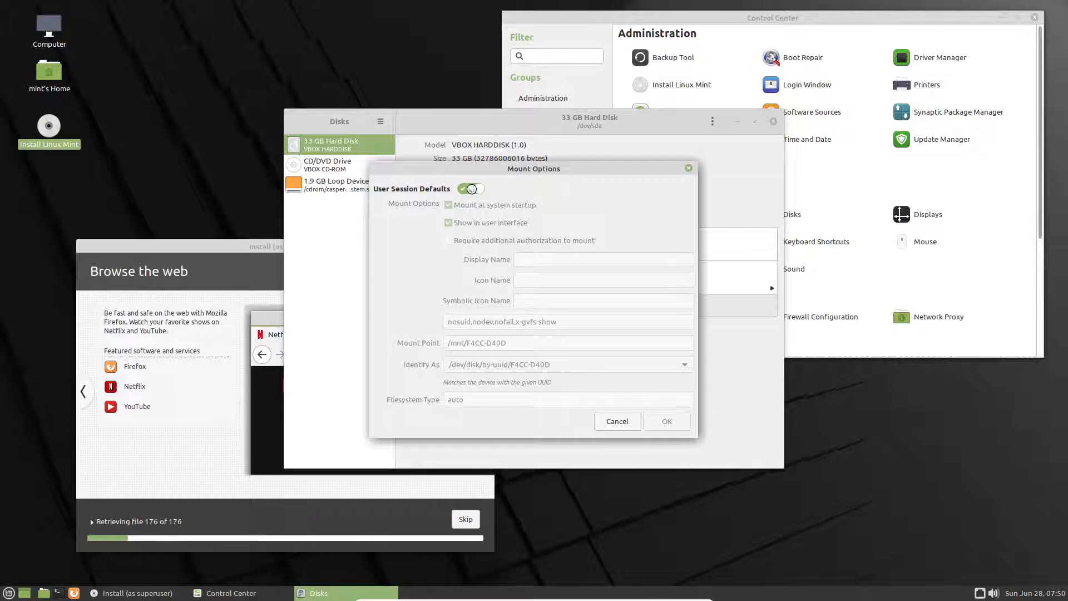
{"action": "left_click", "coordinate": [617, 421]}
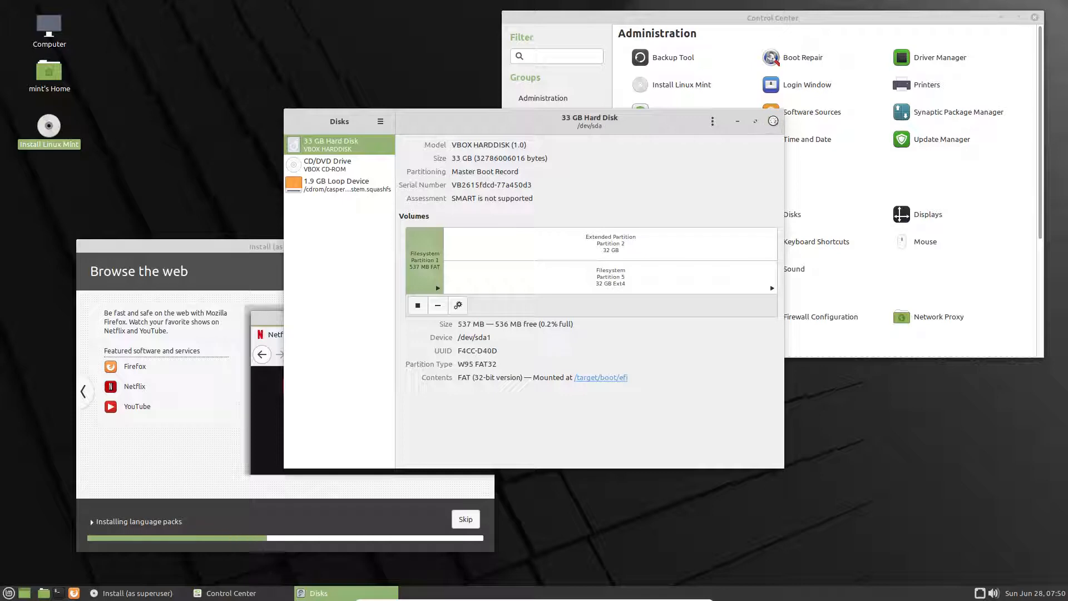
{"action": "left_click", "coordinate": [773, 120]}
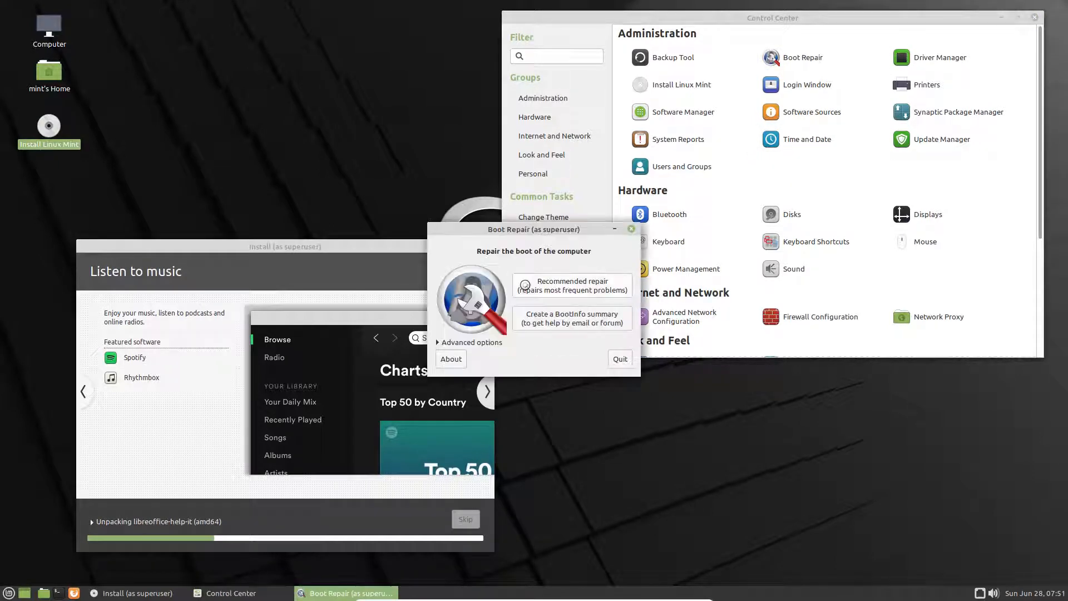
Step: View Boot Repair's About info, then quit without repairing
{"action": "left_click", "coordinate": [450, 359]}
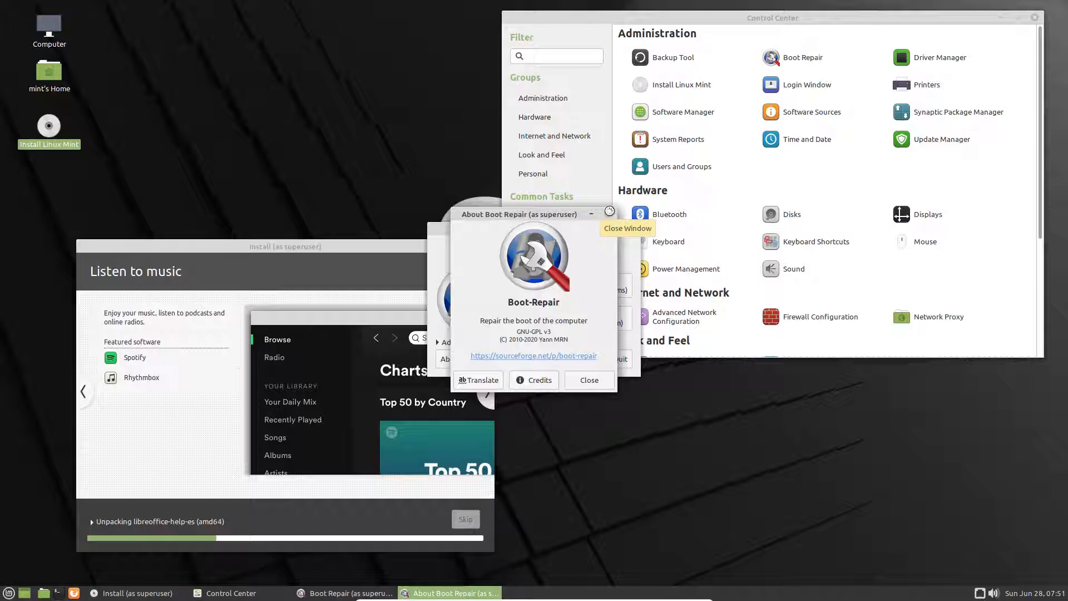
{"action": "left_click", "coordinate": [609, 211]}
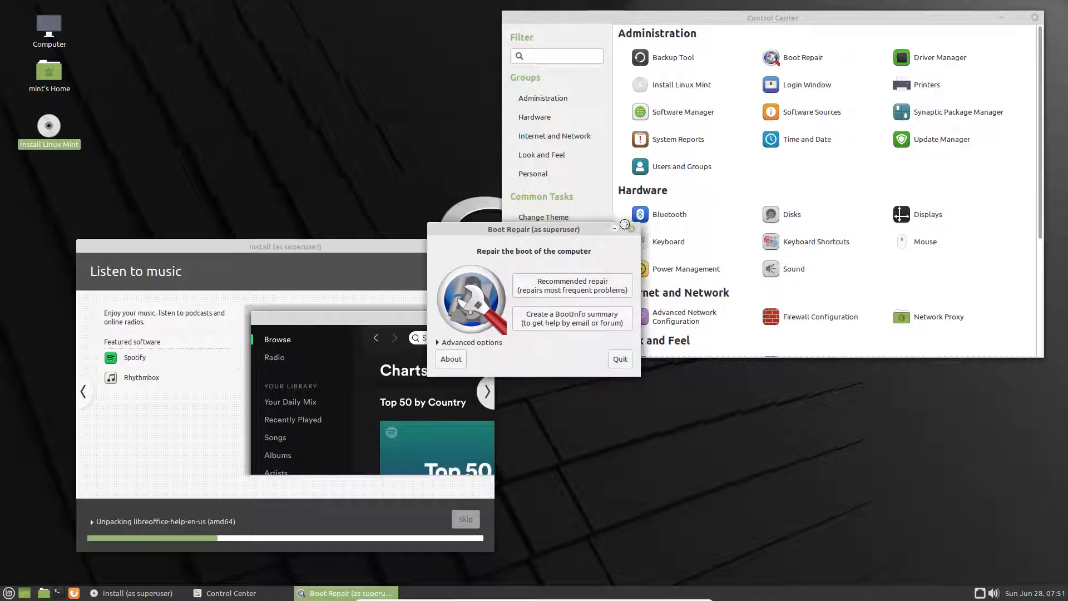
{"action": "left_click", "coordinate": [616, 362]}
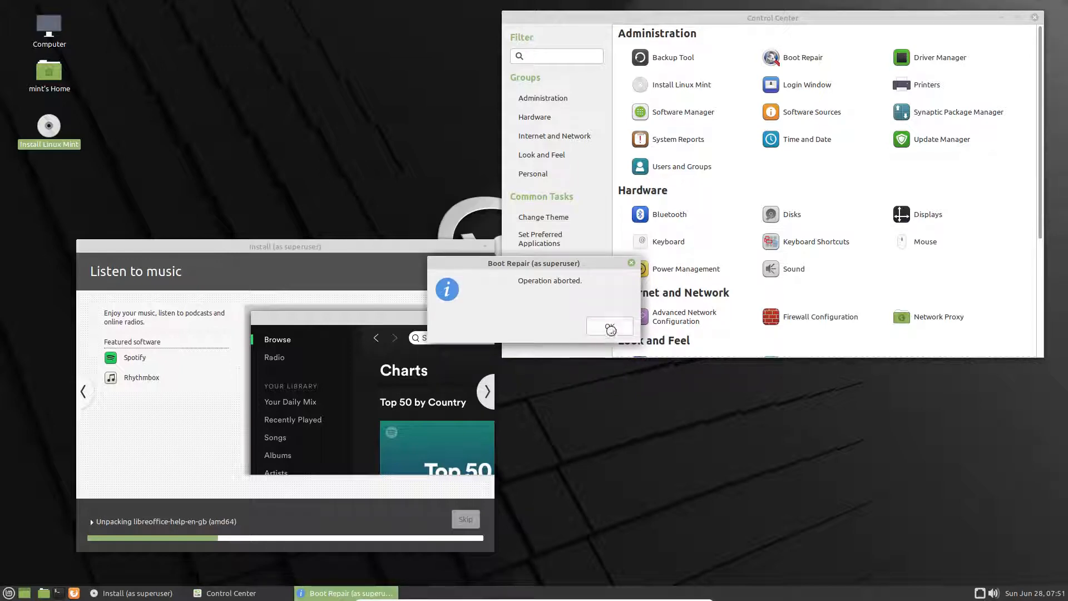
{"action": "left_click", "coordinate": [610, 329]}
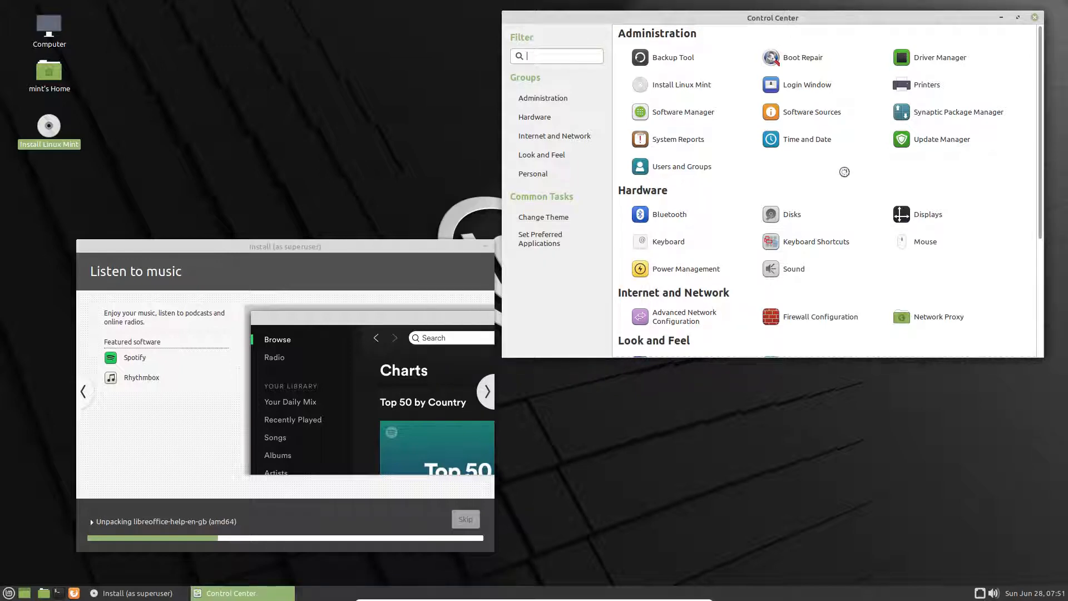
Step: Open Driver Manager, dismiss its repository download error, and close it
{"action": "left_click", "coordinate": [936, 57]}
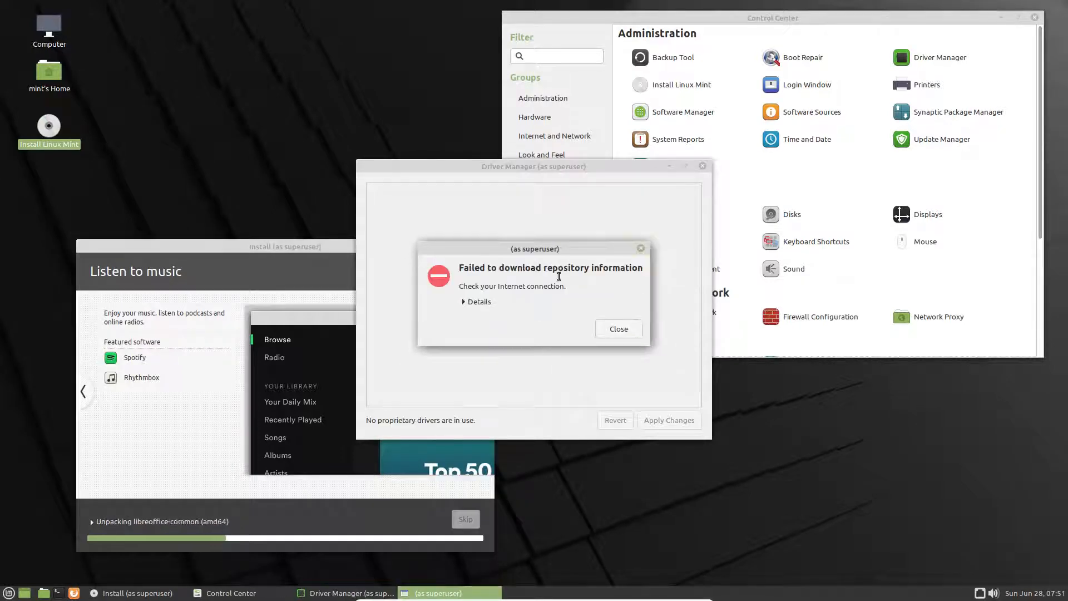
{"action": "left_click", "coordinate": [619, 329]}
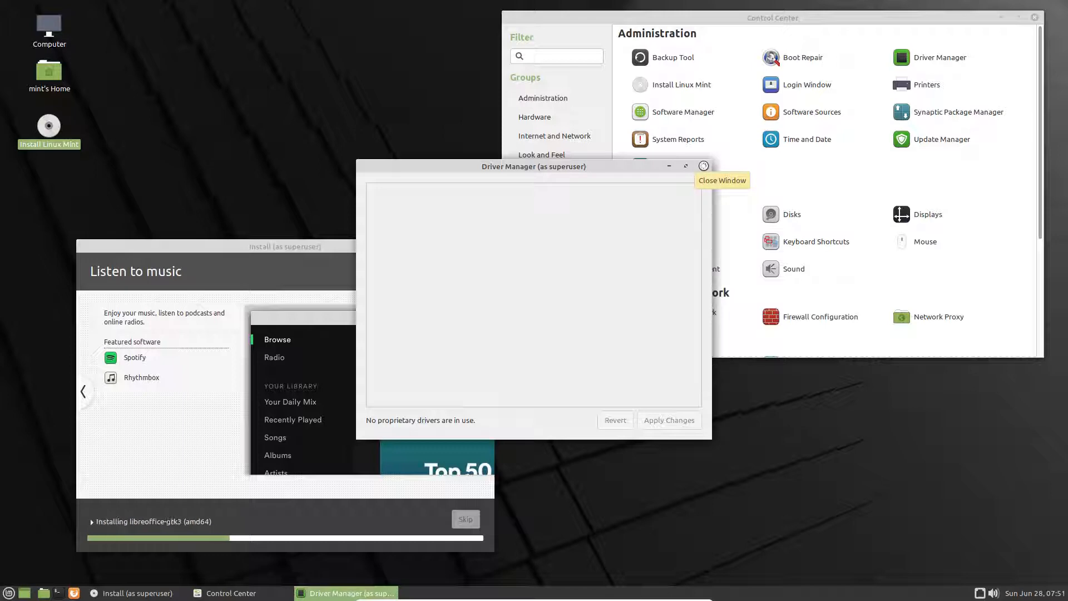
{"action": "left_click", "coordinate": [703, 166]}
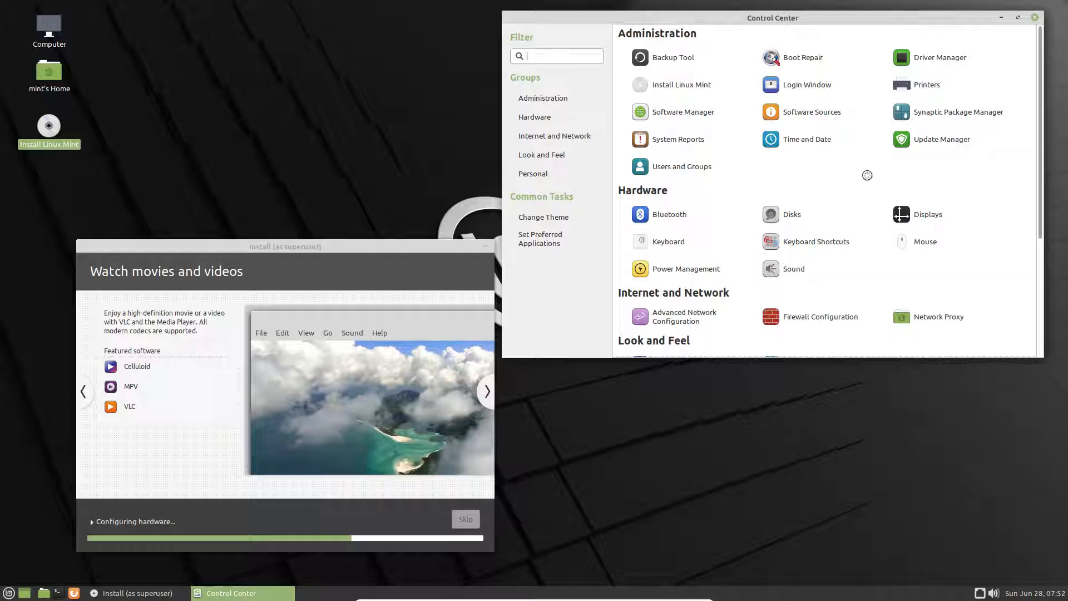
{"action": "scroll", "coordinate": [868, 175], "scroll_direction": "down", "scroll_amount": 3}
{"action": "scroll", "coordinate": [867, 175], "scroll_direction": "down", "scroll_amount": 4}
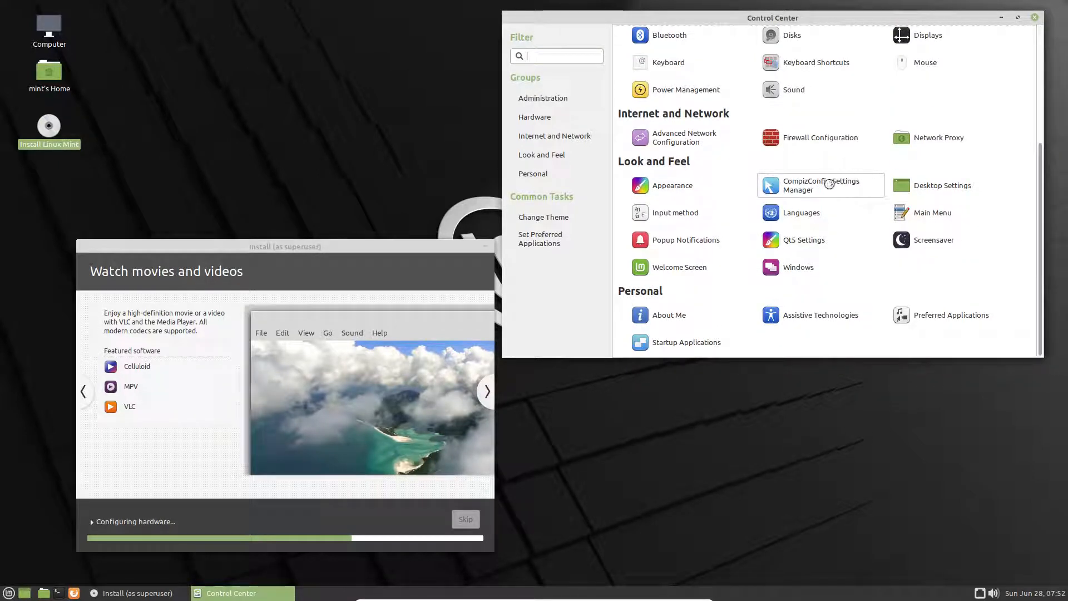
{"action": "left_click", "coordinate": [826, 186]}
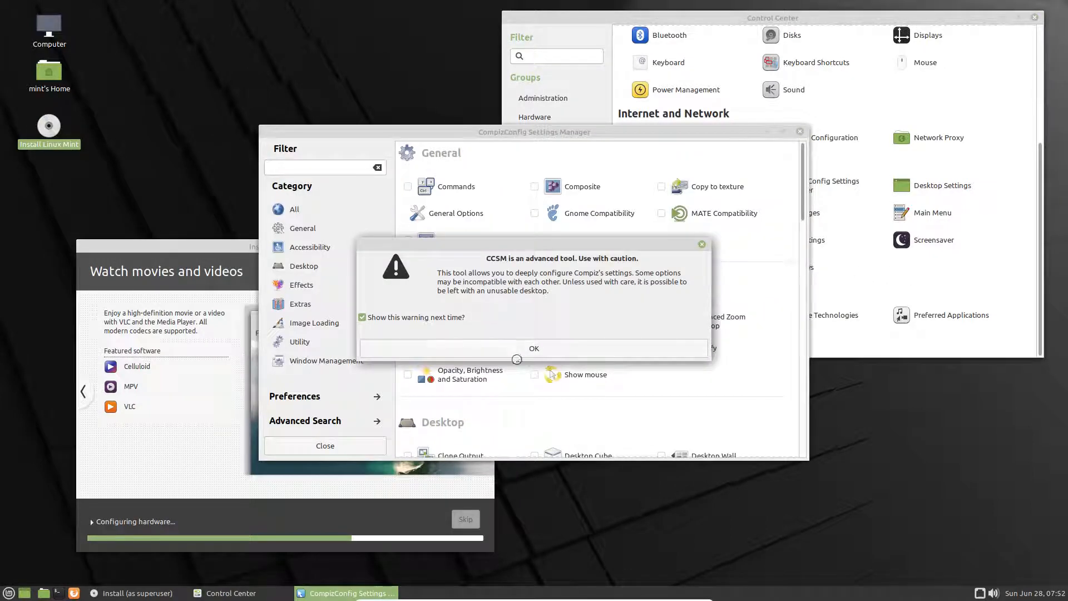
{"action": "left_click", "coordinate": [535, 350]}
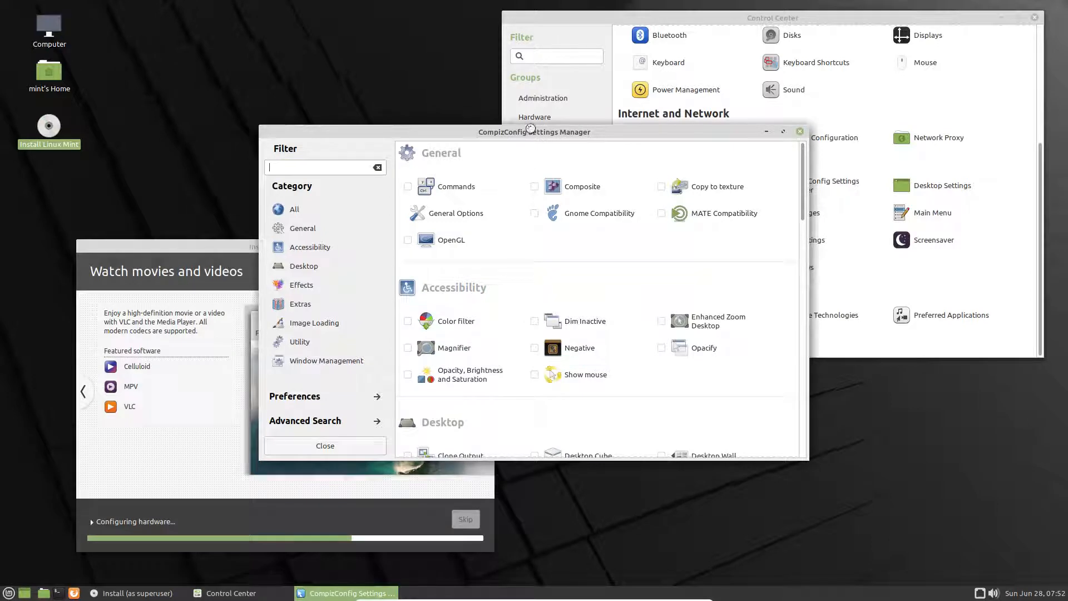
{"action": "left_click_drag", "start_coordinate": [538, 133], "coordinate": [451, 29]}
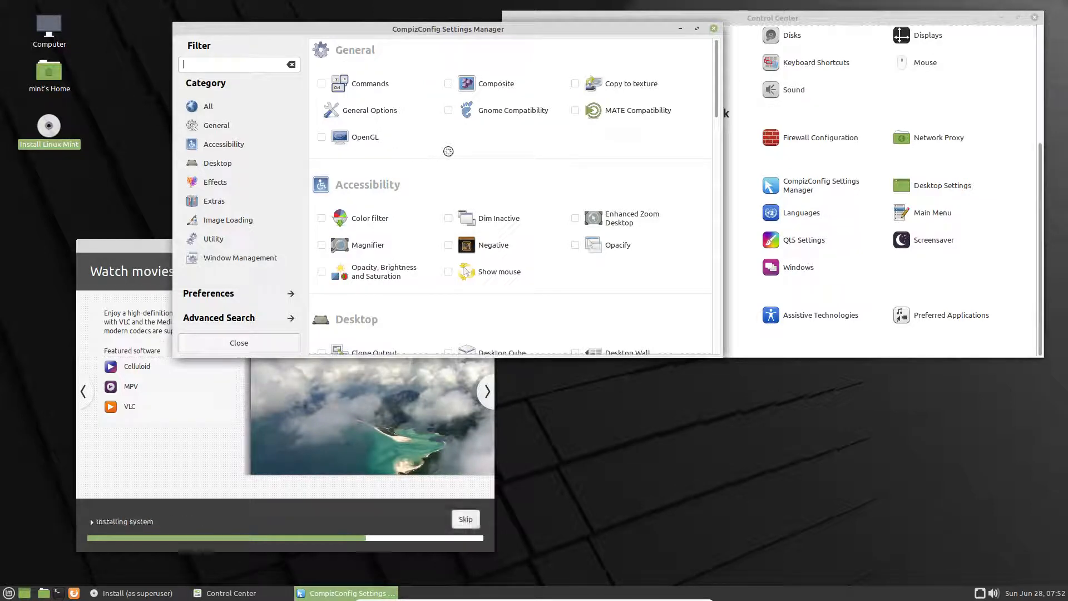
{"action": "scroll", "coordinate": [448, 151], "scroll_direction": "down", "scroll_amount": 4}
{"action": "scroll", "coordinate": [448, 151], "scroll_direction": "down", "scroll_amount": 4}
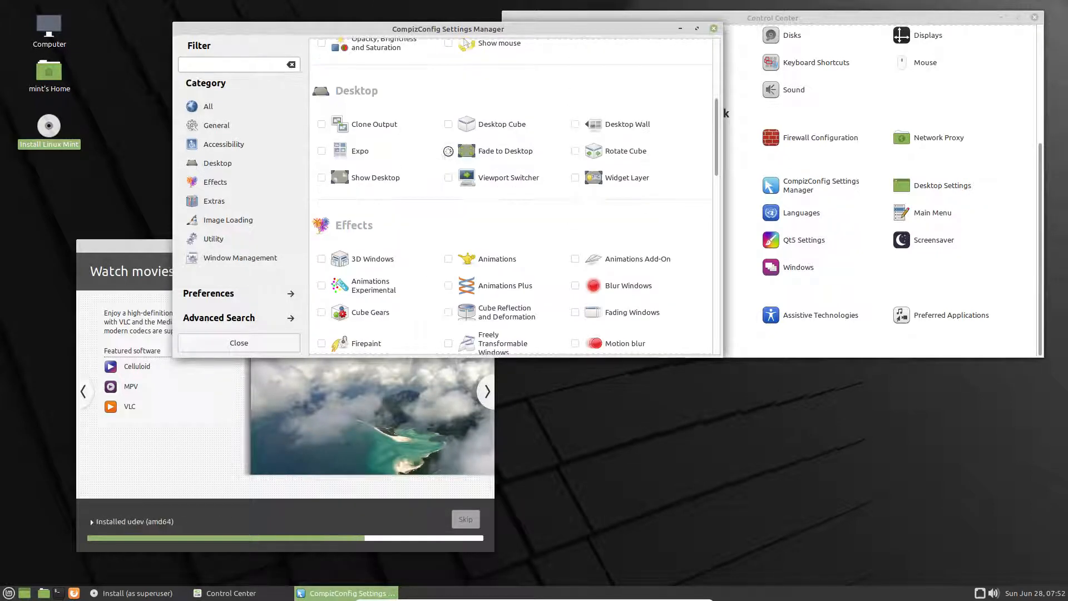
{"action": "scroll", "coordinate": [449, 151], "scroll_direction": "down", "scroll_amount": 4}
{"action": "scroll", "coordinate": [448, 152], "scroll_direction": "down", "scroll_amount": 5}
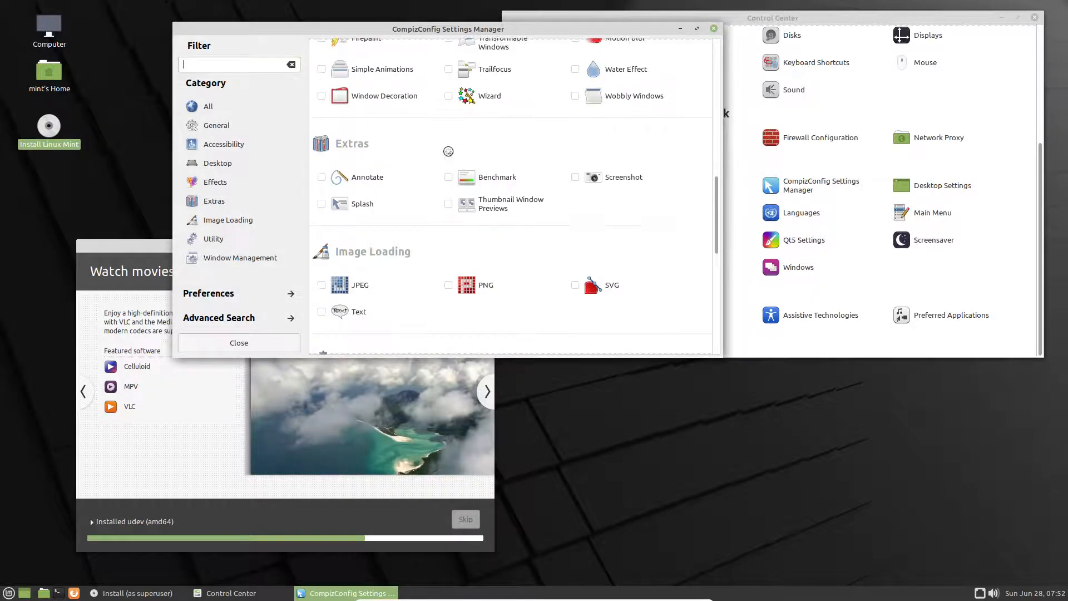
{"action": "scroll", "coordinate": [448, 151], "scroll_direction": "down", "scroll_amount": 10}
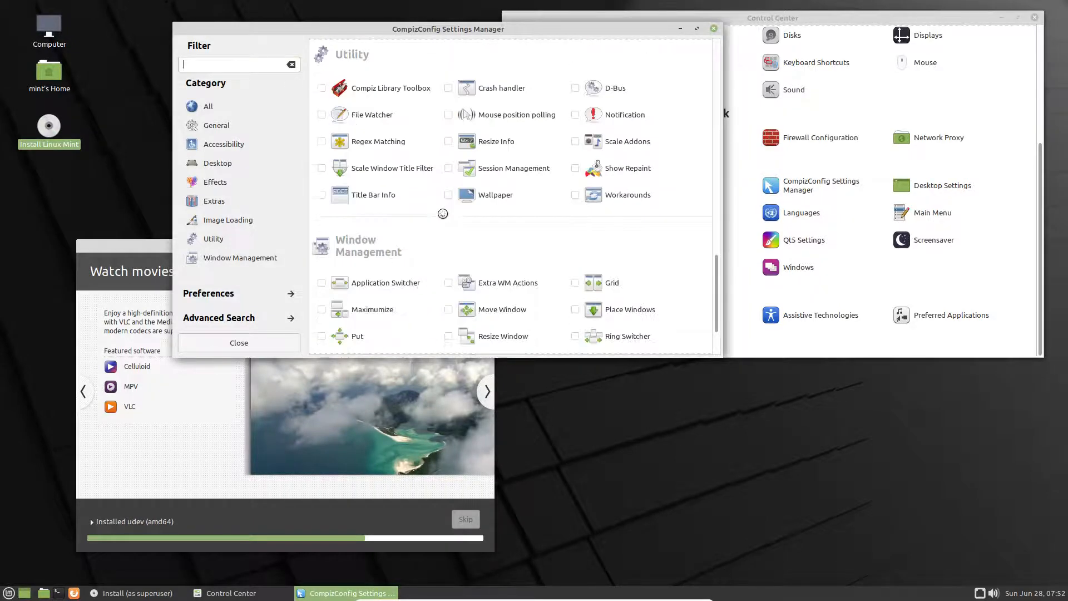
{"action": "scroll", "coordinate": [442, 213], "scroll_direction": "down", "scroll_amount": 3}
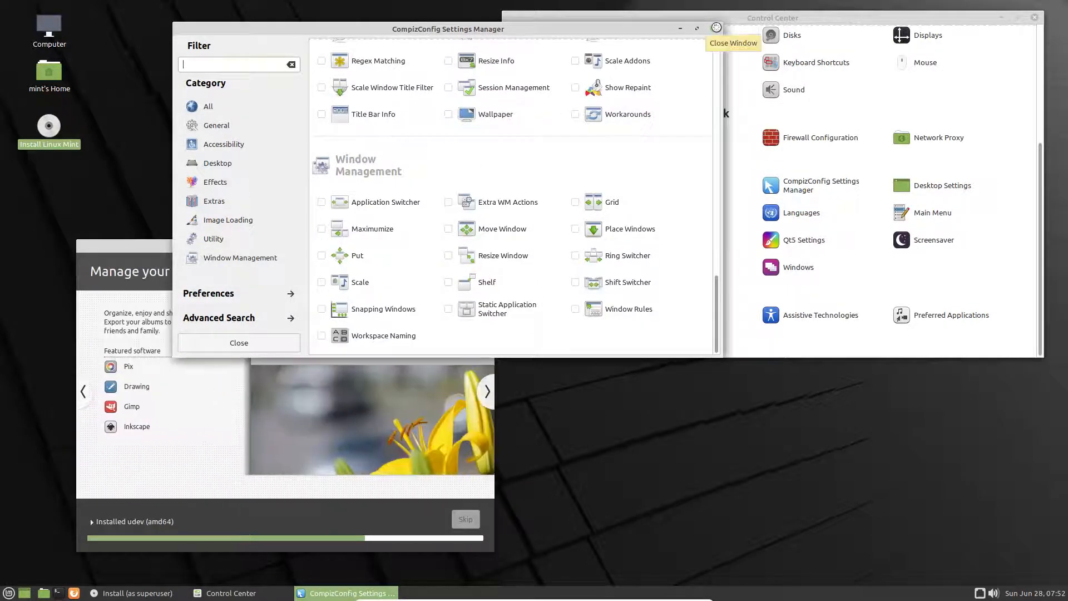
{"action": "left_click", "coordinate": [716, 28]}
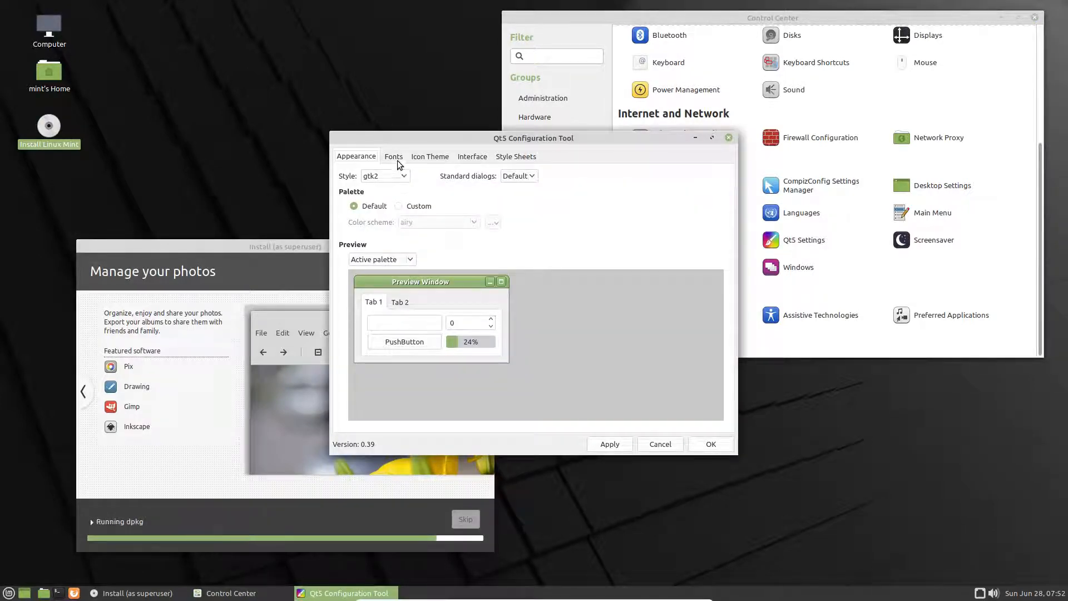
{"action": "left_click", "coordinate": [395, 159]}
{"action": "left_click", "coordinate": [433, 159]}
{"action": "left_click", "coordinate": [472, 156]}
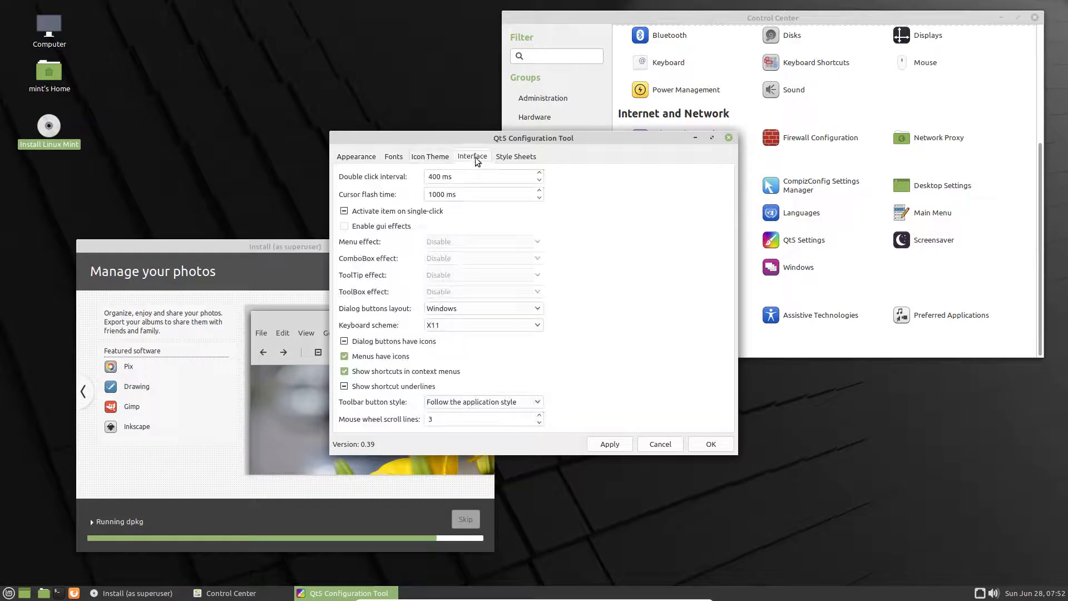
{"action": "left_click", "coordinate": [516, 156]}
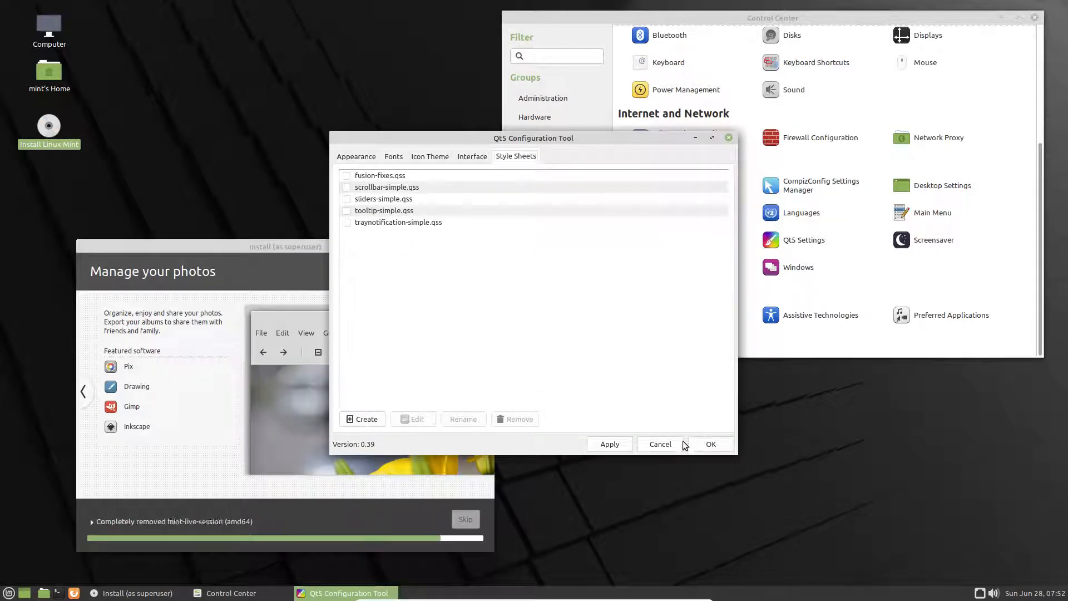
{"action": "left_click", "coordinate": [653, 444]}
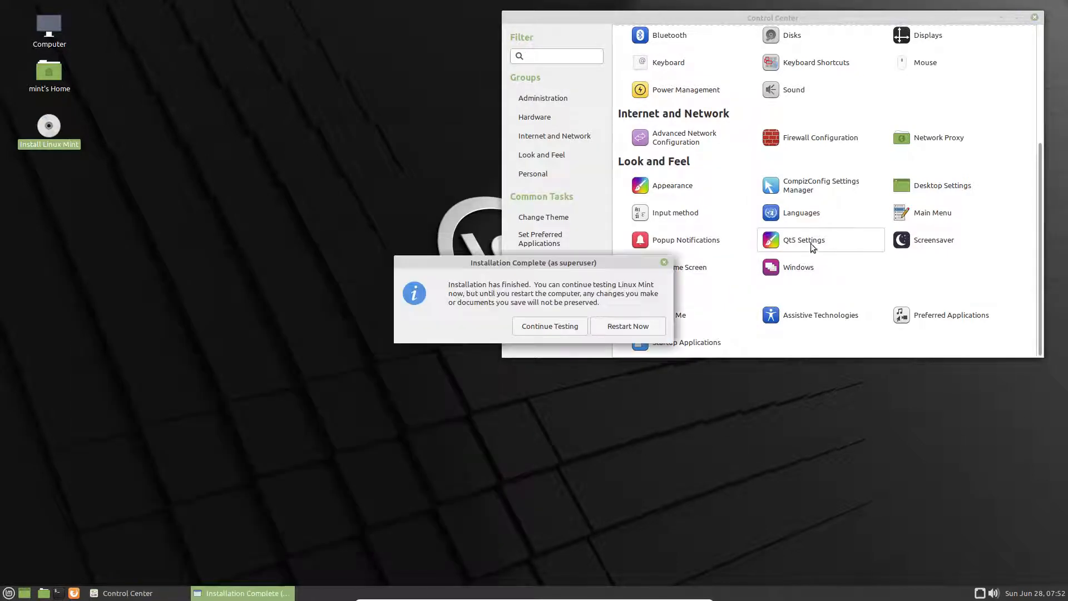
Step: Restart into the installed Linux Mint and log in with the account password
{"action": "left_click", "coordinate": [628, 326]}
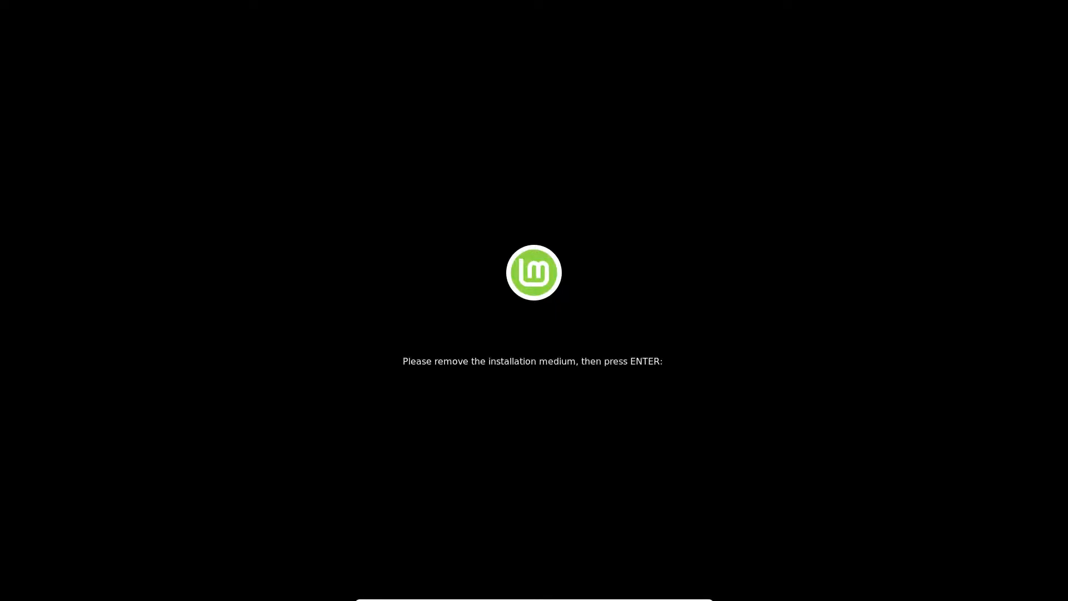
{"action": "key", "text": "Return"}
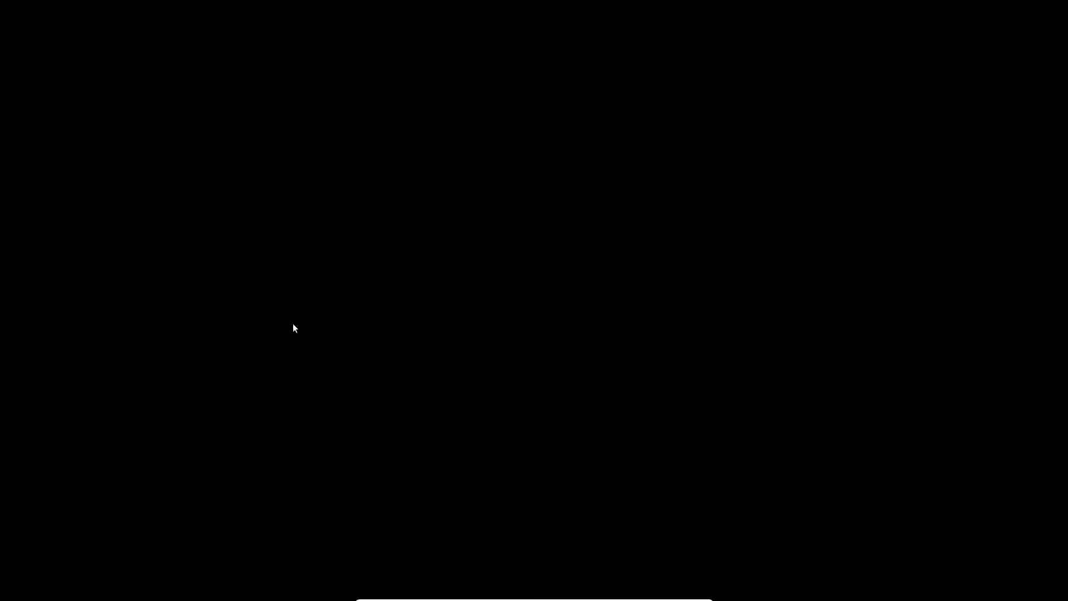
{"action": "type", "text": "••••"}
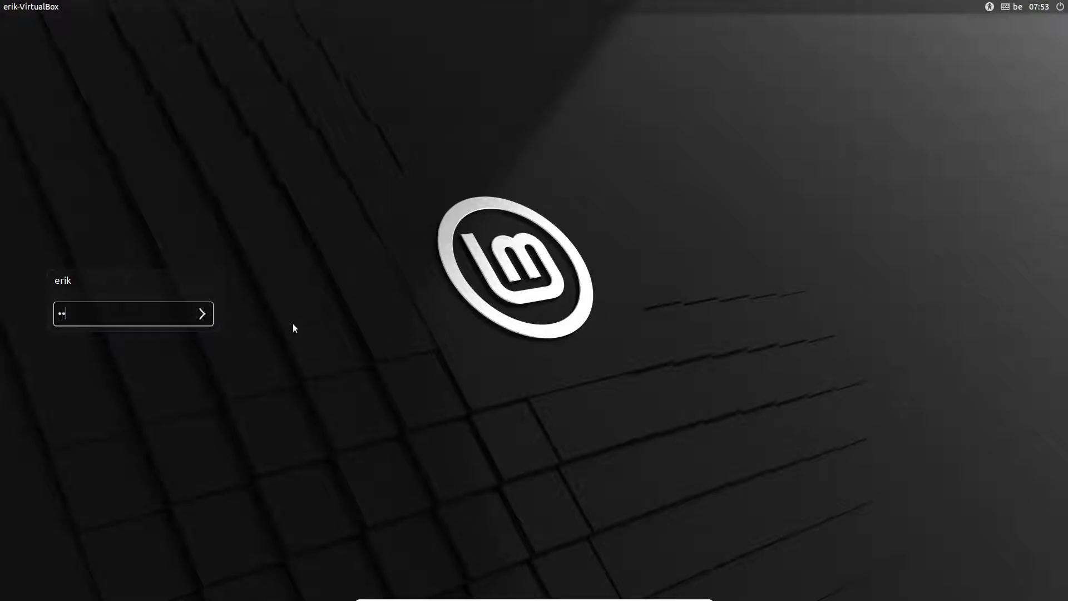
{"action": "key", "text": "Return"}
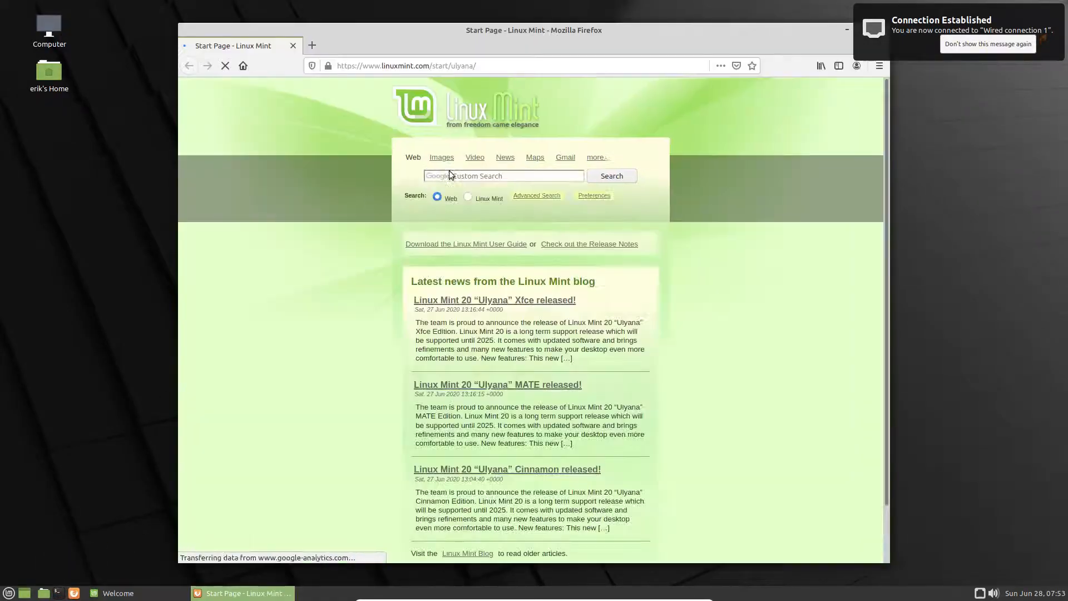
Step: Search 'sardi download' and open the Sardi SourceForge project, accepting its consent
{"action": "left_click", "coordinate": [497, 69]}
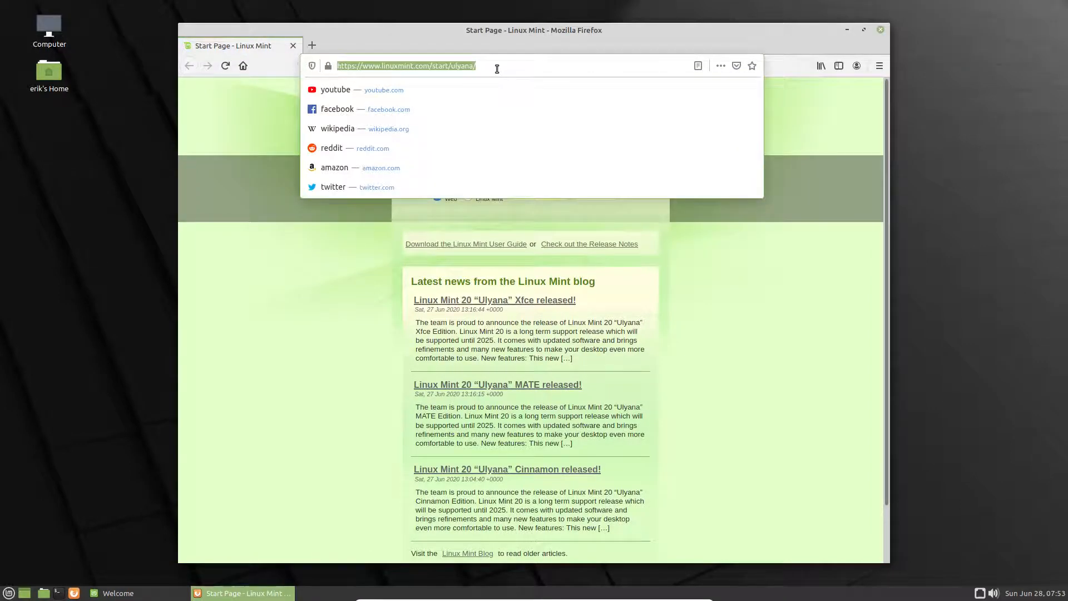
{"action": "type", "text": "dist"}
{"action": "key", "text": "BackSpace"}
{"action": "key", "text": "BackSpace"}
{"action": "key", "text": "BackSpace"}
{"action": "key", "text": "BackSpace"}
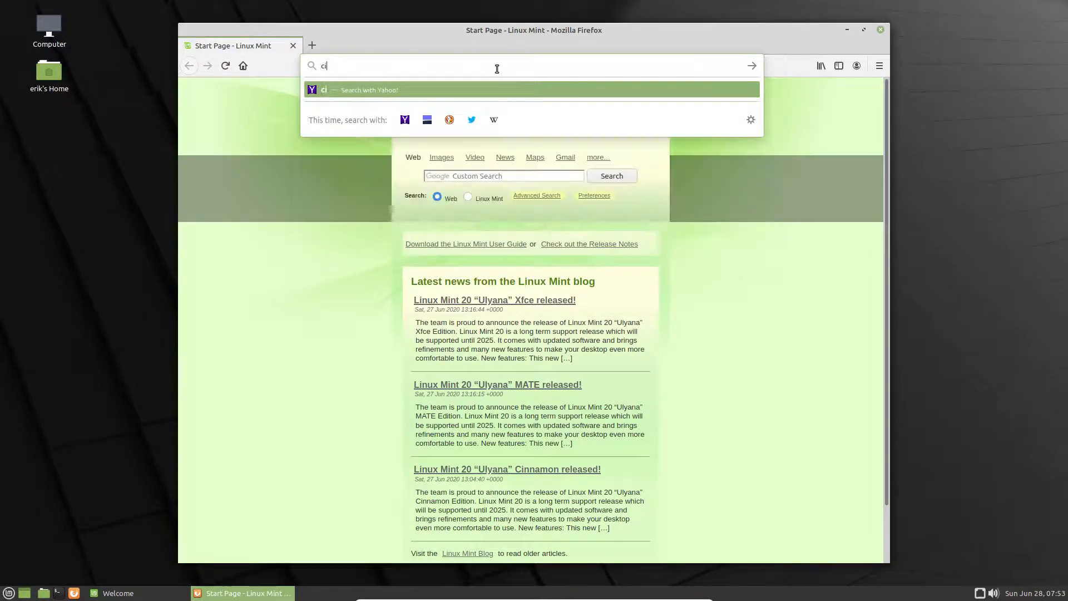
{"action": "type", "text": "sardi download"}
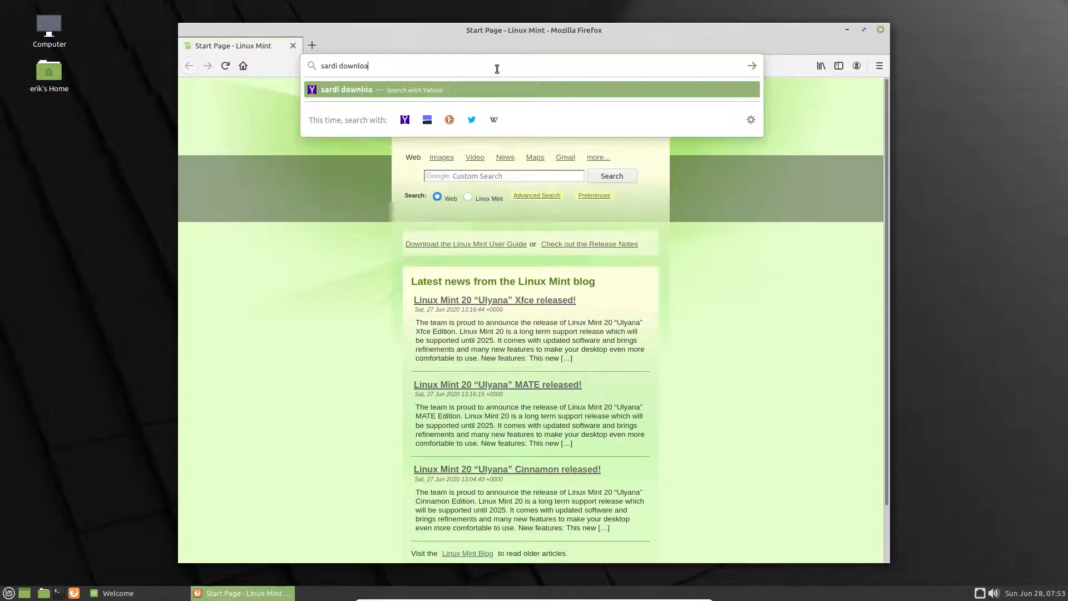
{"action": "key", "text": "Return"}
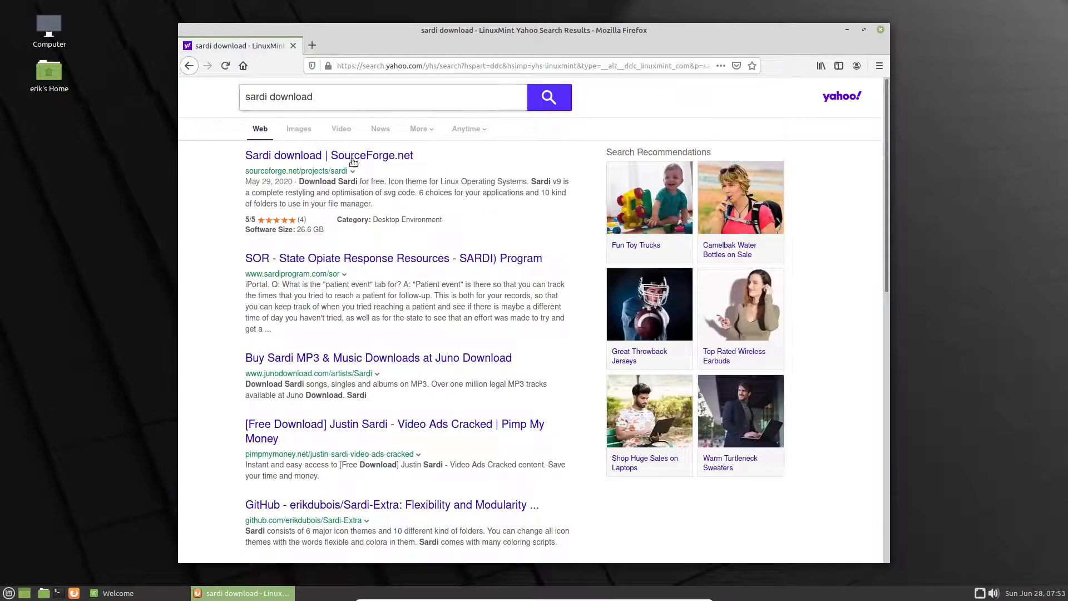
{"action": "left_click", "coordinate": [371, 154]}
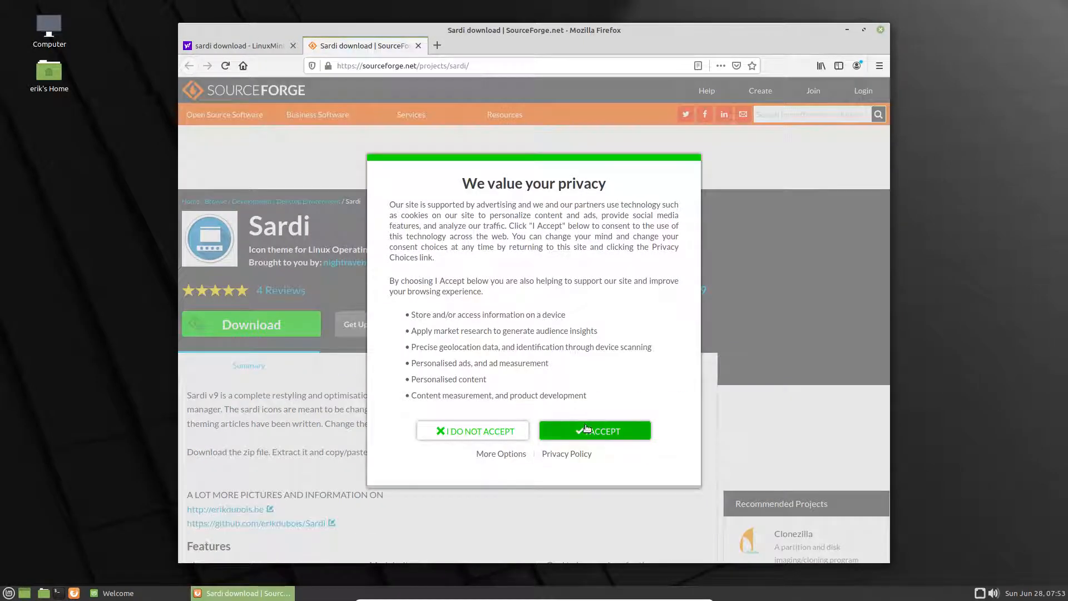
{"action": "left_click", "coordinate": [598, 431]}
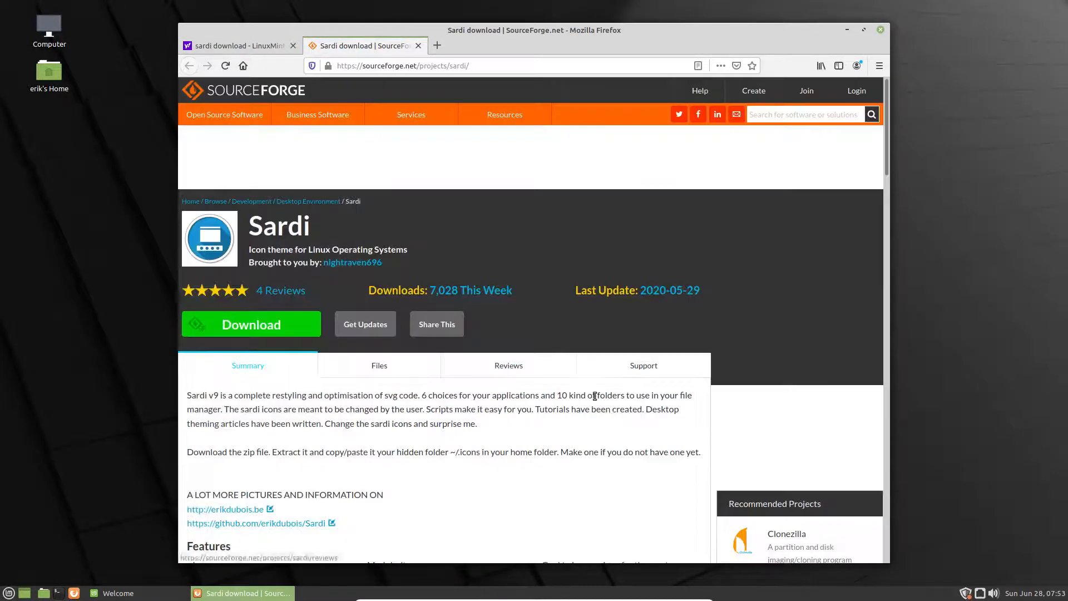
Step: Download sardi-icons-20.5-3.tar.gz from the Files list, saving it to disk automatically
{"action": "left_click", "coordinate": [381, 367]}
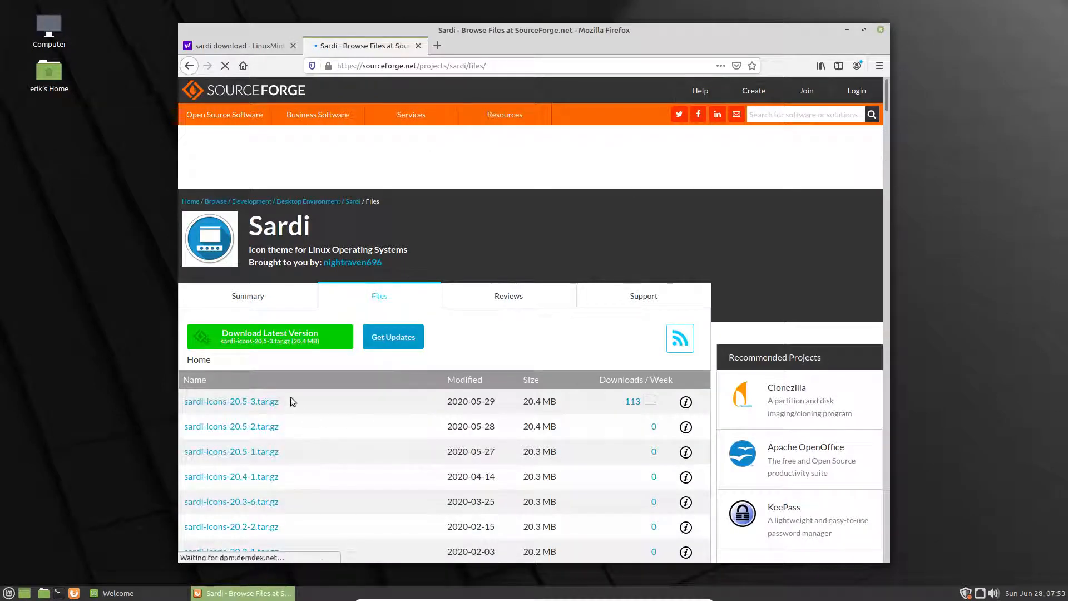
{"action": "left_click", "coordinate": [259, 402]}
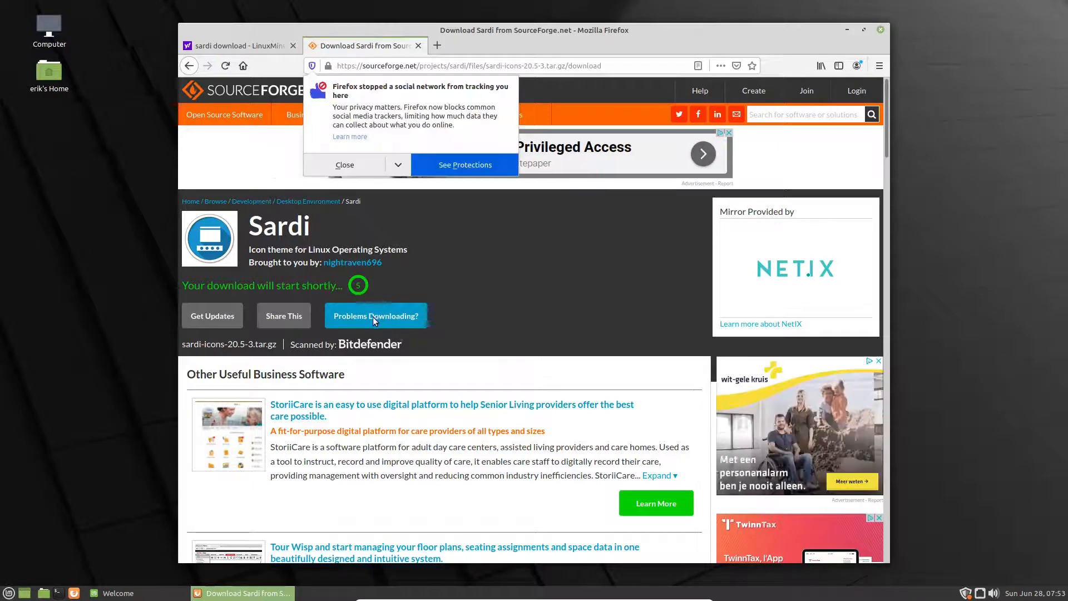
{"action": "left_click", "coordinate": [372, 172]}
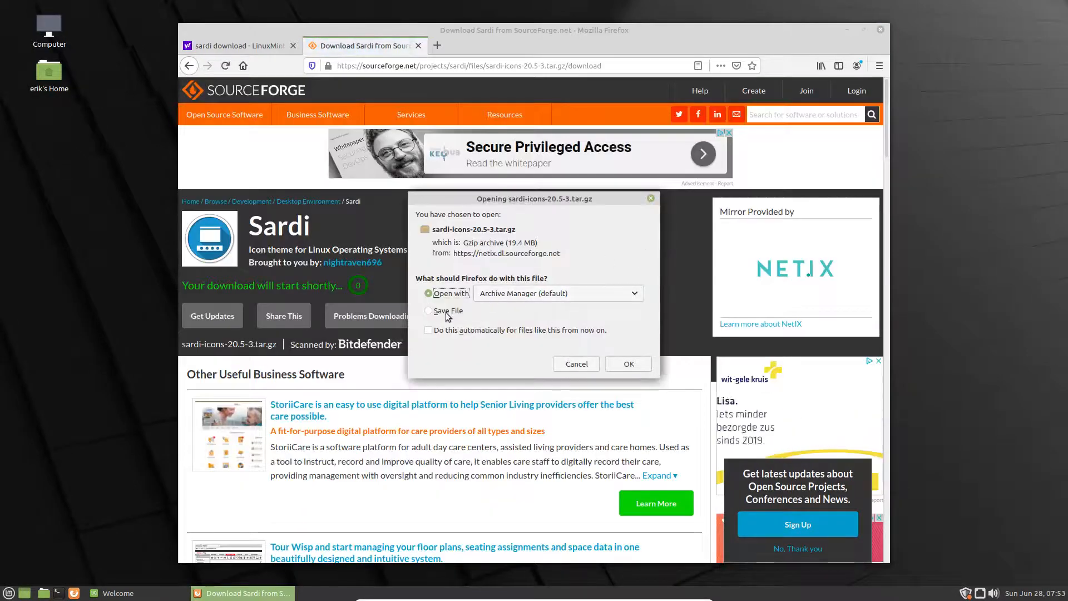
{"action": "left_click", "coordinate": [447, 312]}
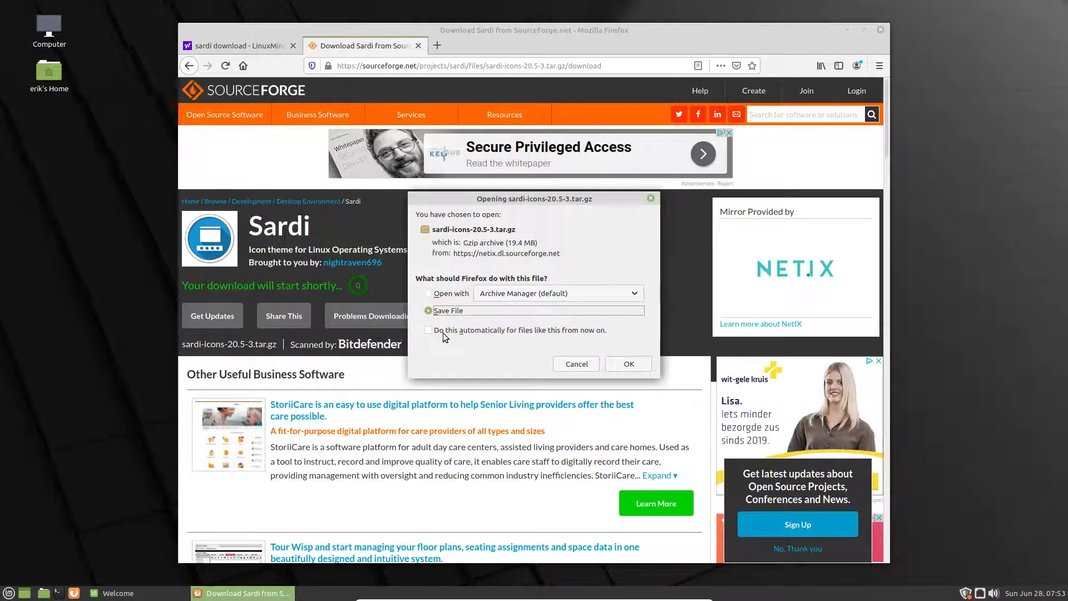
{"action": "left_click", "coordinate": [428, 330]}
{"action": "left_click", "coordinate": [628, 387]}
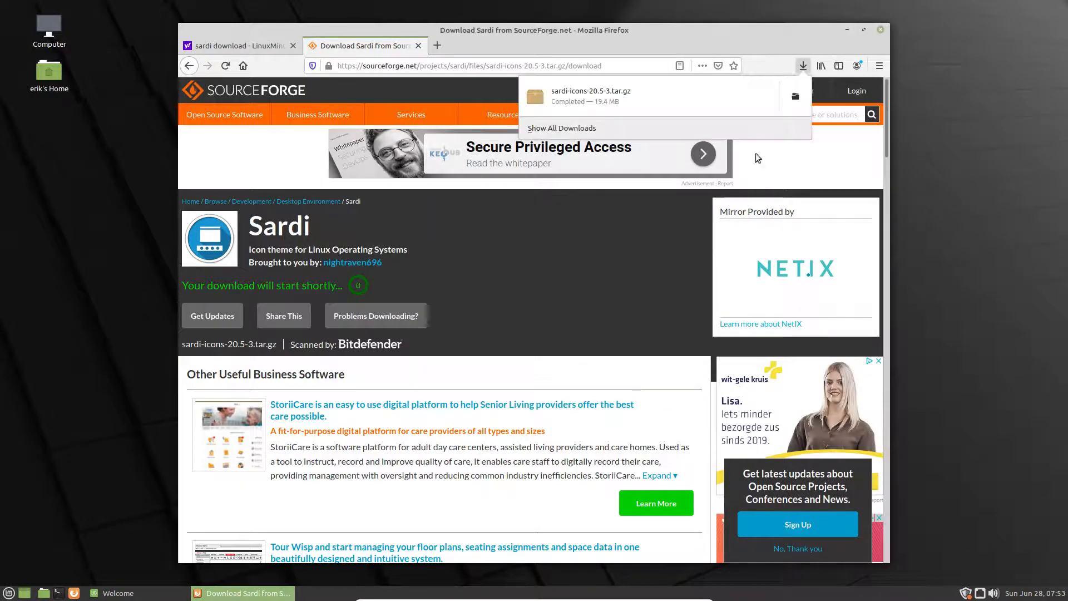
Step: Search the web for 'surfn icons download' and open the Surfn GitHub repository
{"action": "left_click", "coordinate": [396, 65]}
{"action": "left_click", "coordinate": [396, 64]}
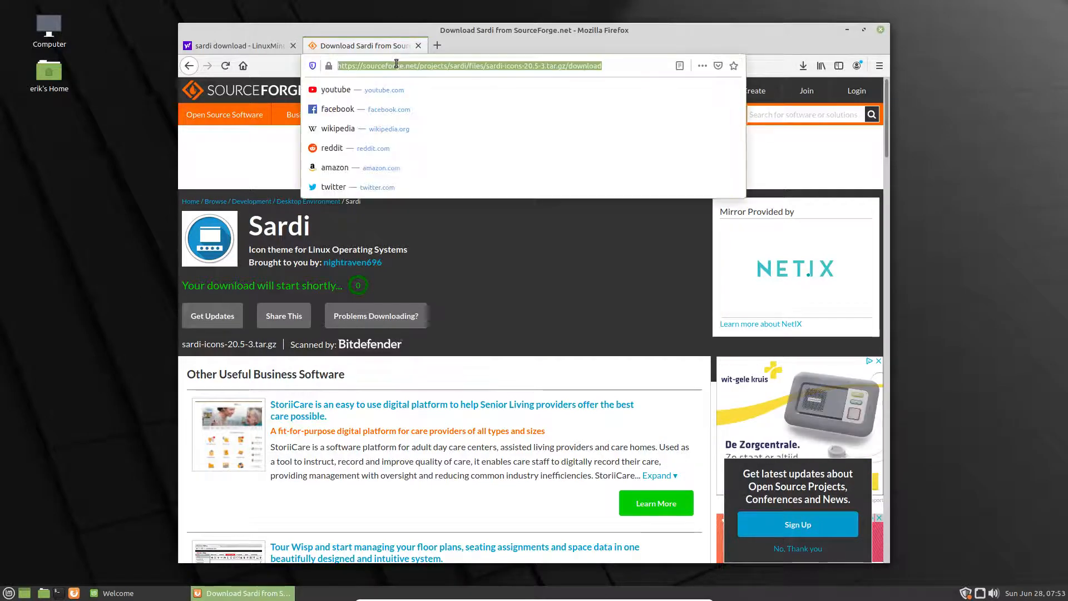
{"action": "type", "text": "s"}
{"action": "key", "text": "BackSpace"}
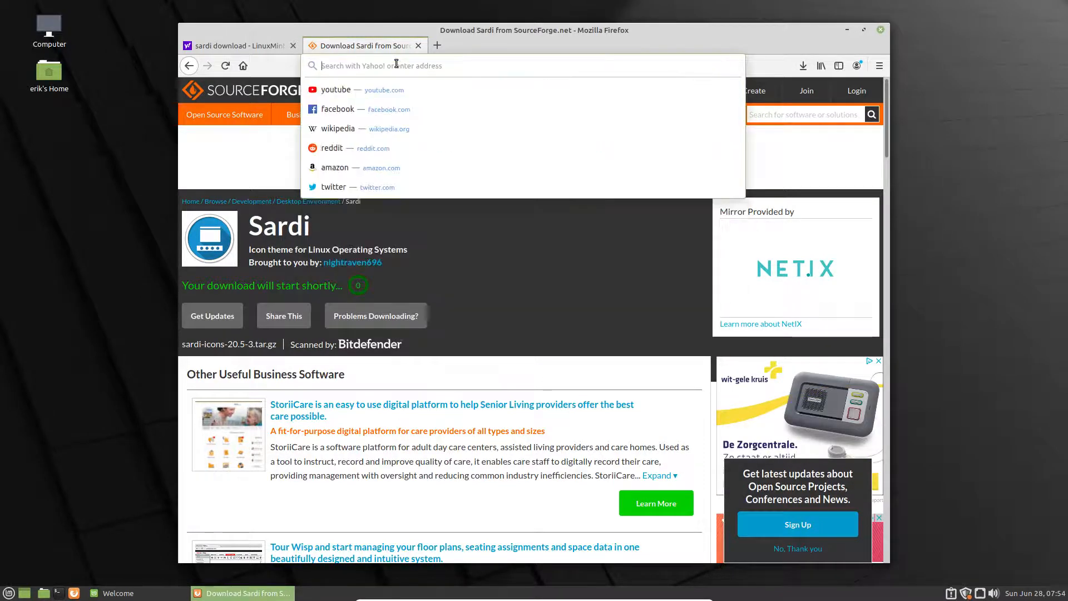
{"action": "type", "text": "surfn icons"}
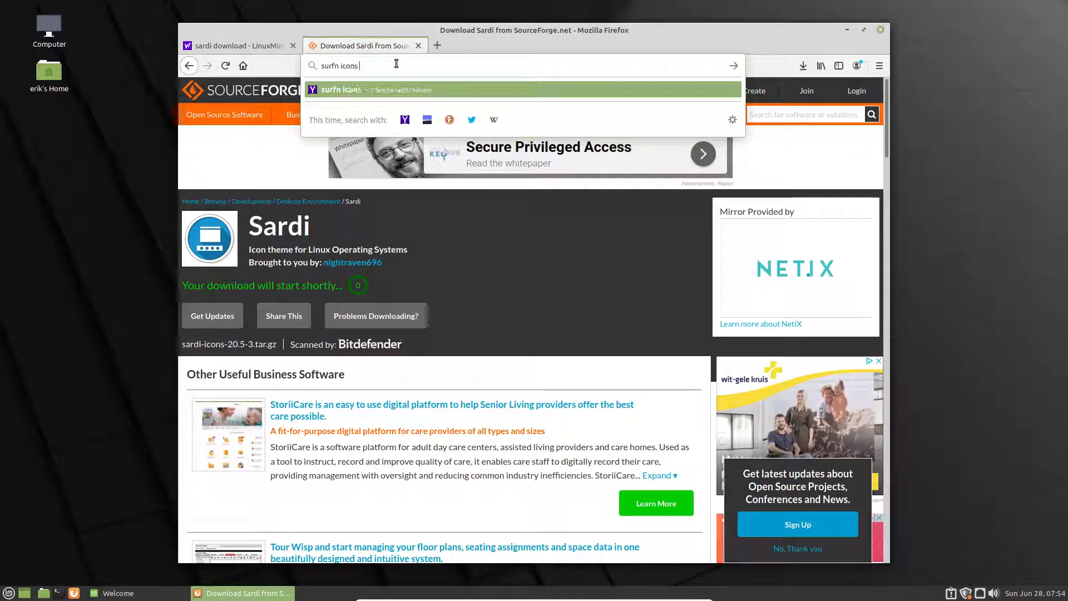
{"action": "type", "text": " download"}
{"action": "key", "text": "Return"}
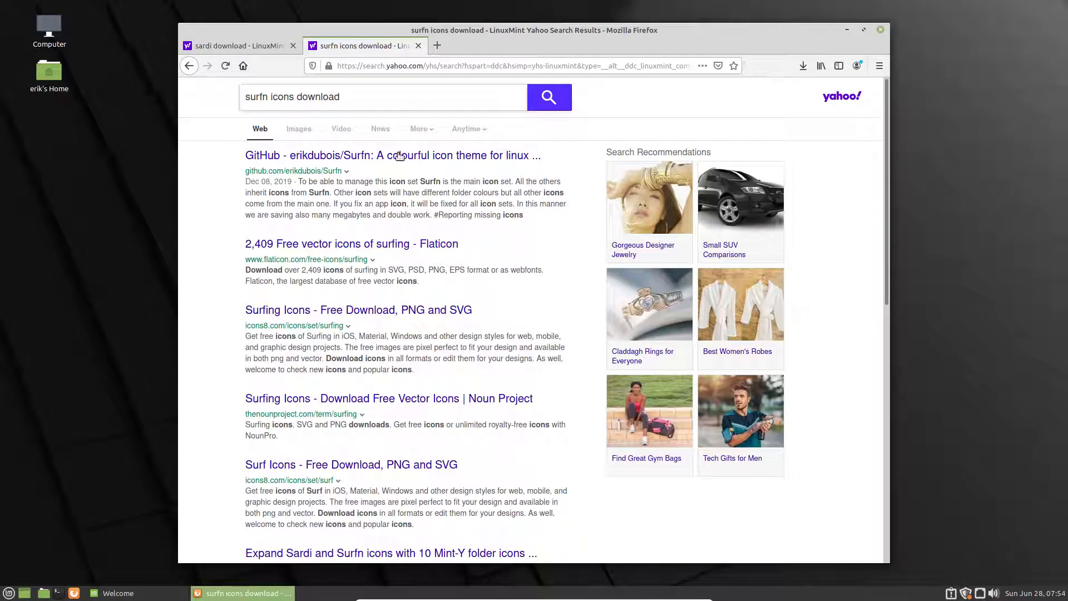
{"action": "left_click", "coordinate": [400, 156]}
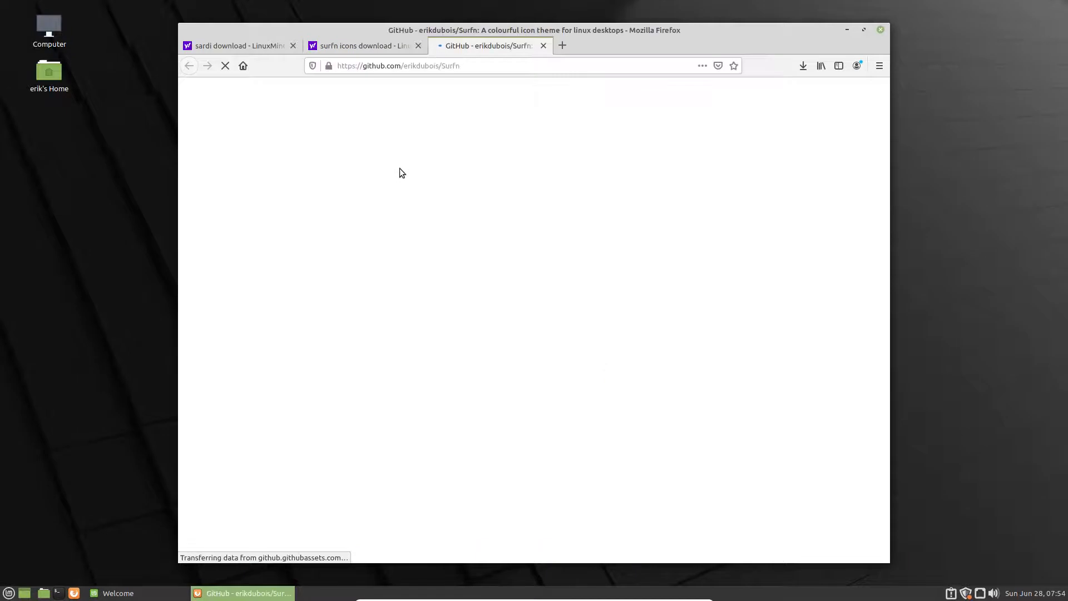
Step: Download the repository as Surfn-master.zip, always saving automatically, and open its download folder
{"action": "left_click", "coordinate": [676, 315]}
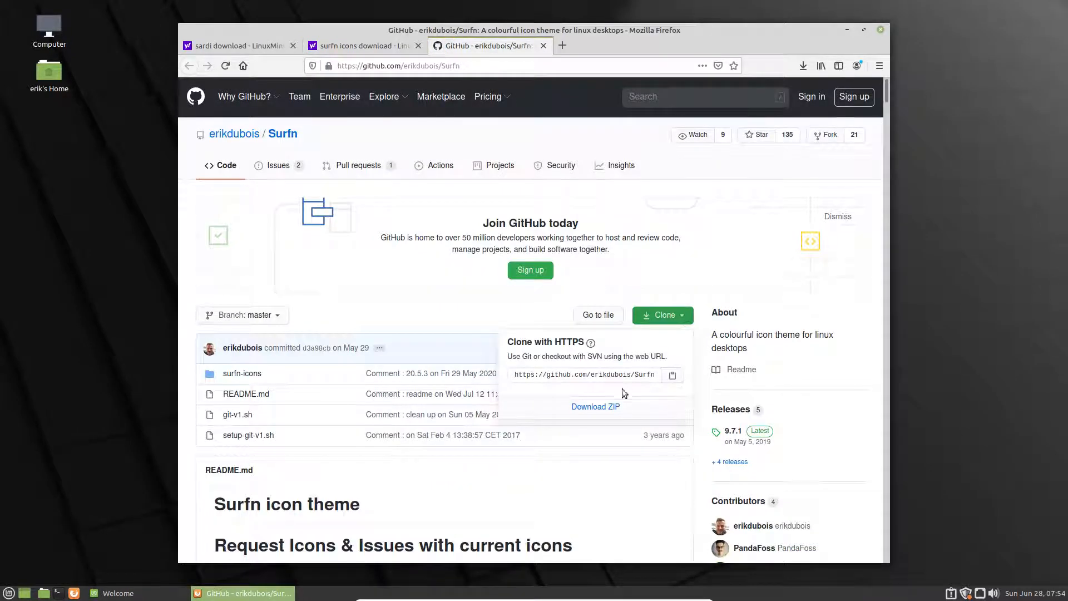
{"action": "left_click", "coordinate": [615, 407]}
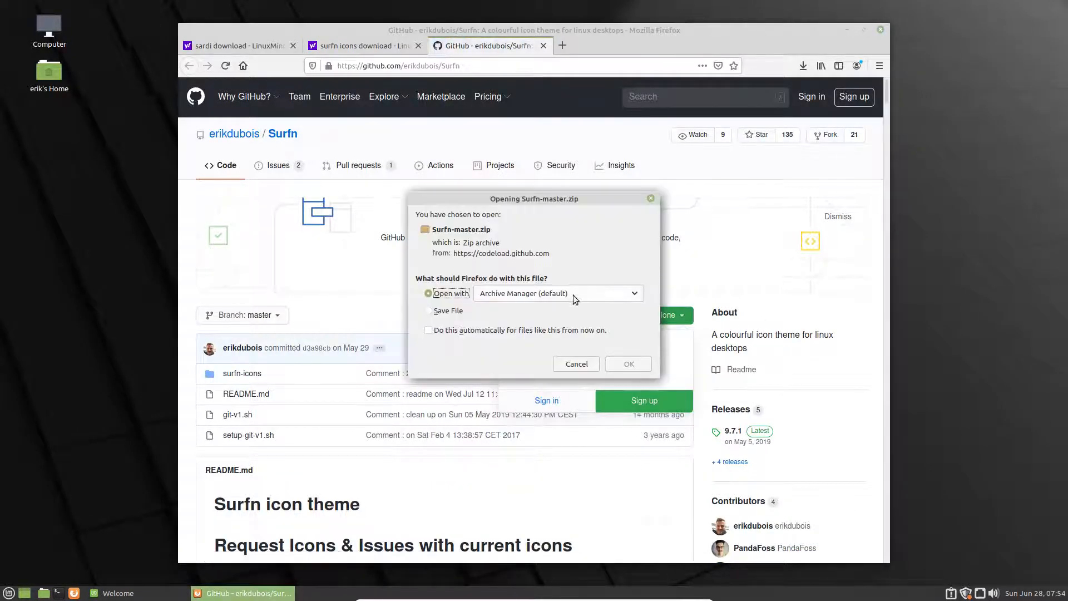
{"action": "left_click", "coordinate": [449, 312]}
{"action": "left_click", "coordinate": [451, 331]}
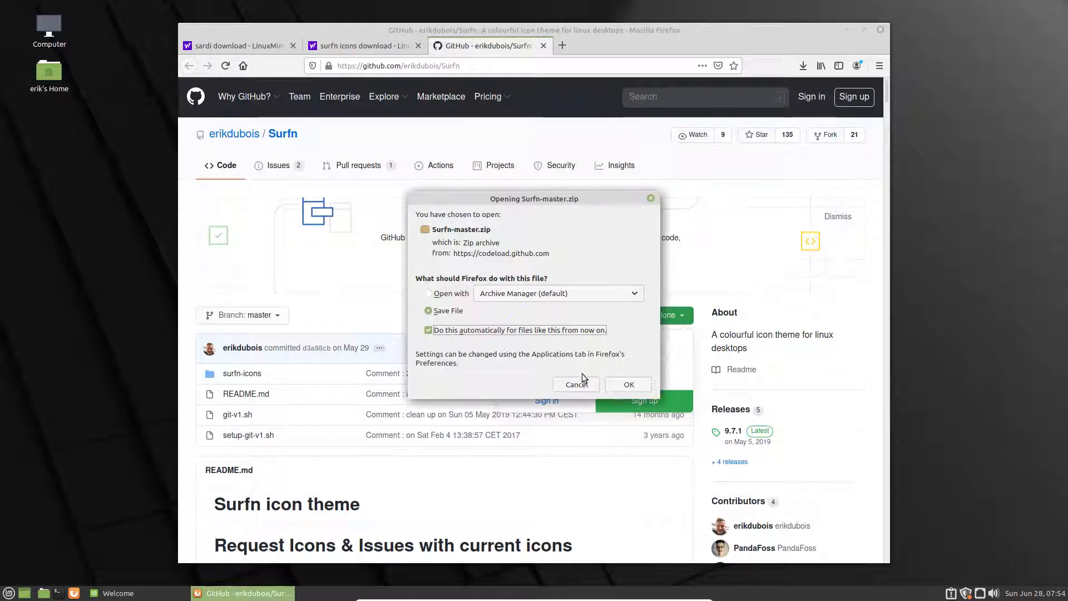
{"action": "left_click", "coordinate": [628, 384]}
{"action": "left_click", "coordinate": [803, 66]}
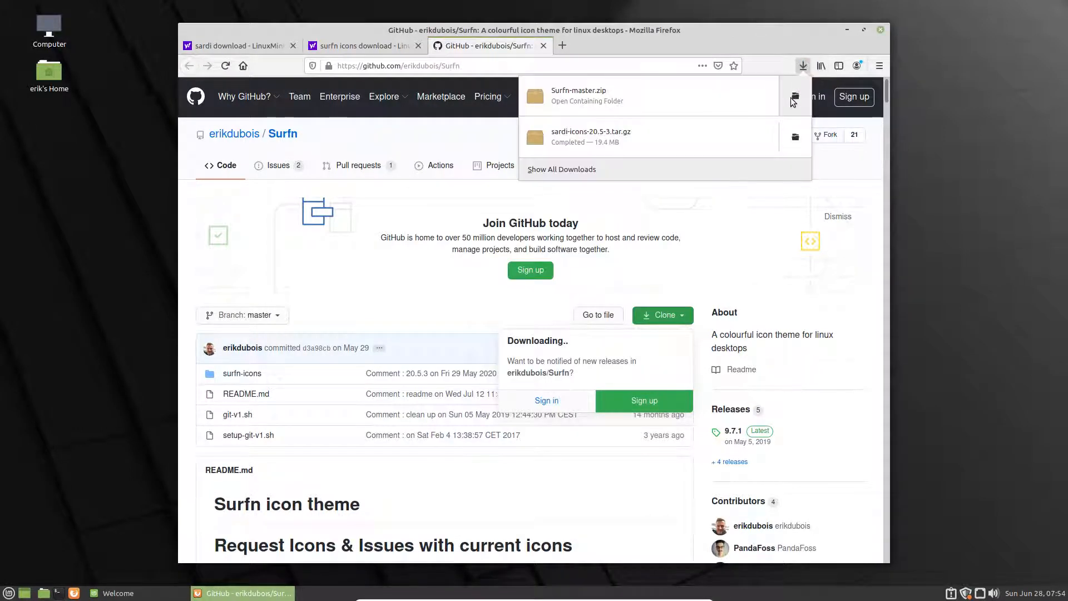
{"action": "left_click", "coordinate": [794, 97]}
Step: Extract the sardi-icons archive right here in Downloads
{"action": "right_click", "coordinate": [532, 235]}
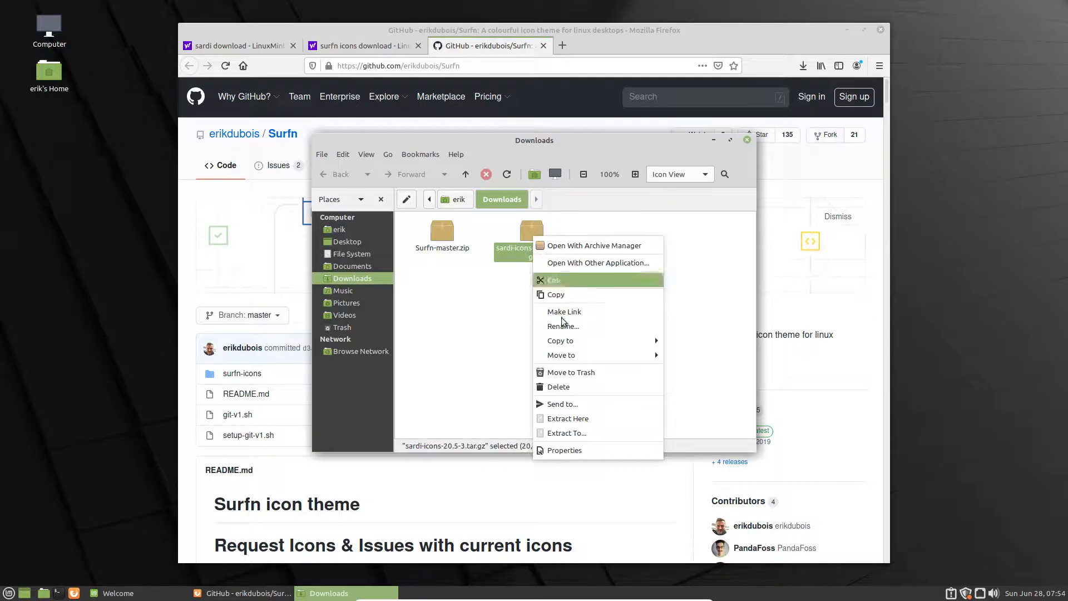
{"action": "left_click", "coordinate": [570, 421]}
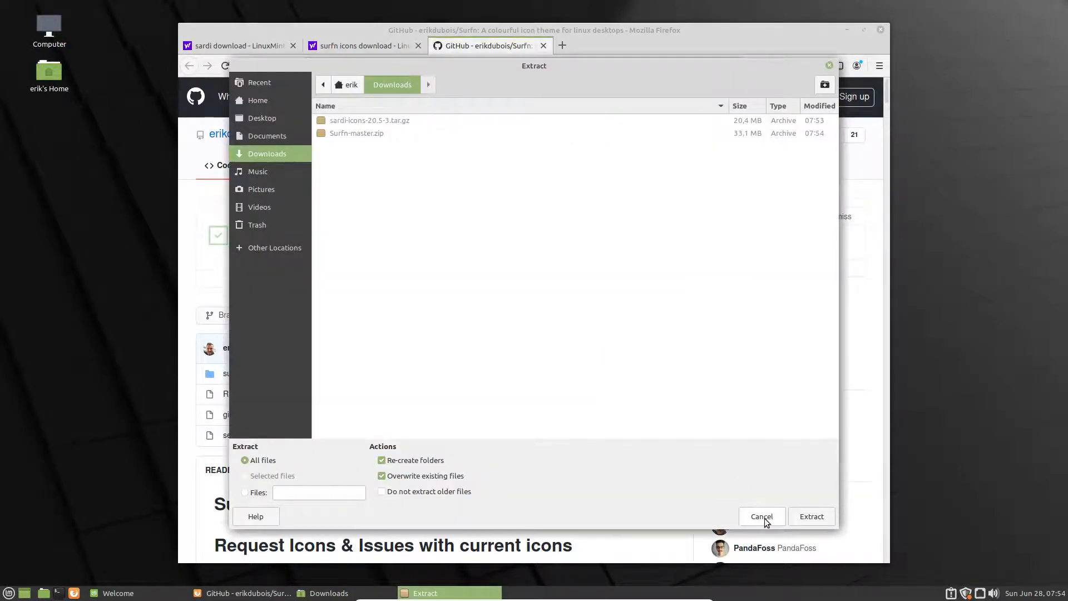
{"action": "left_click", "coordinate": [764, 518]}
{"action": "right_click", "coordinate": [535, 247]}
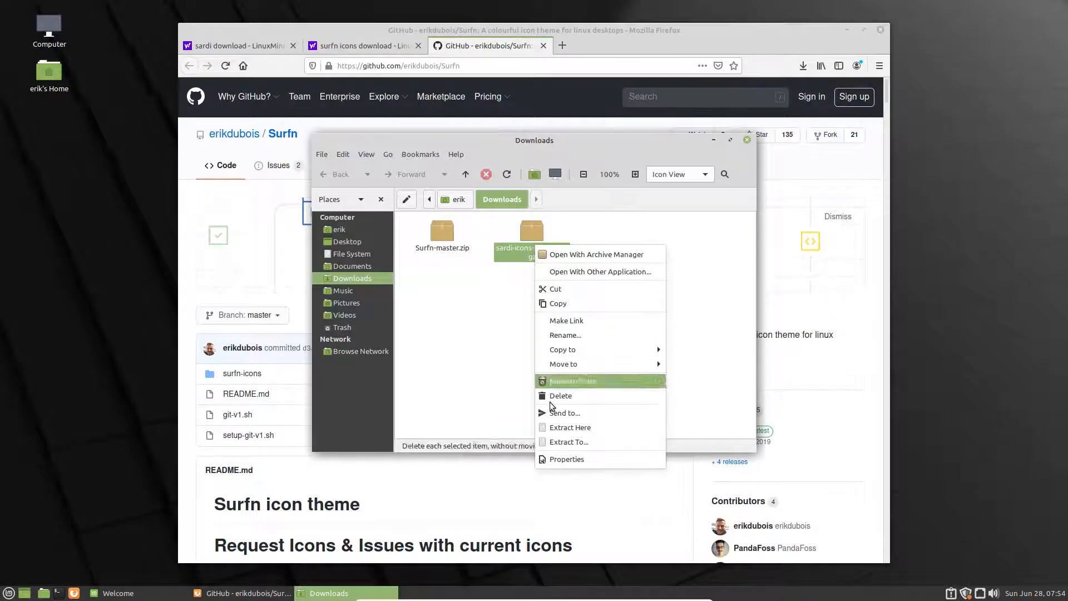
{"action": "left_click", "coordinate": [567, 427]}
Step: Extract Surfn-master.zip into Downloads and go up to the home folder
{"action": "right_click", "coordinate": [449, 235]}
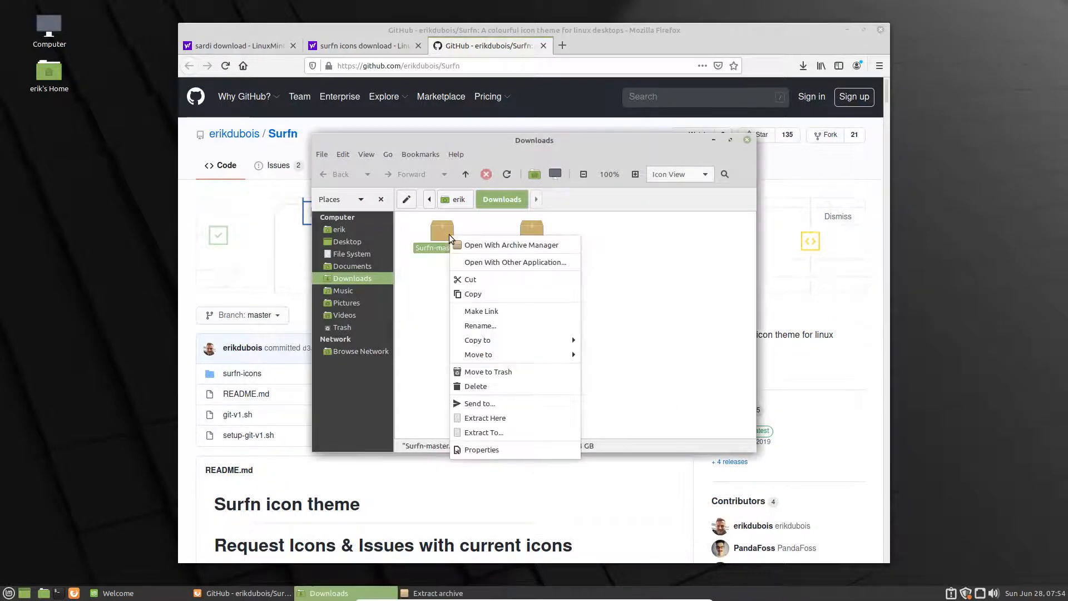
{"action": "left_click", "coordinate": [517, 421]}
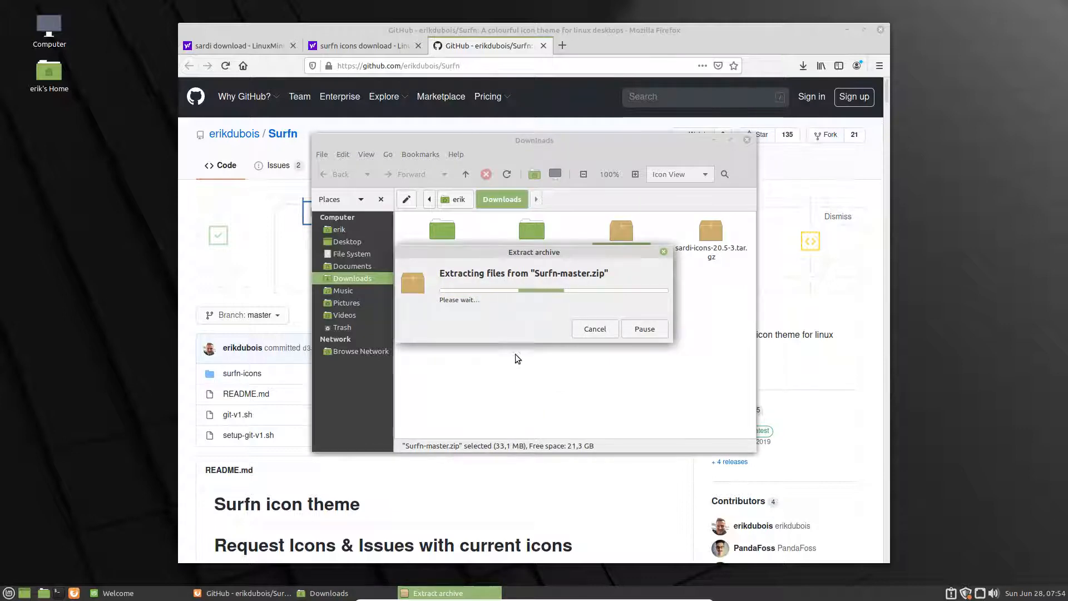
{"action": "left_click", "coordinate": [457, 200]}
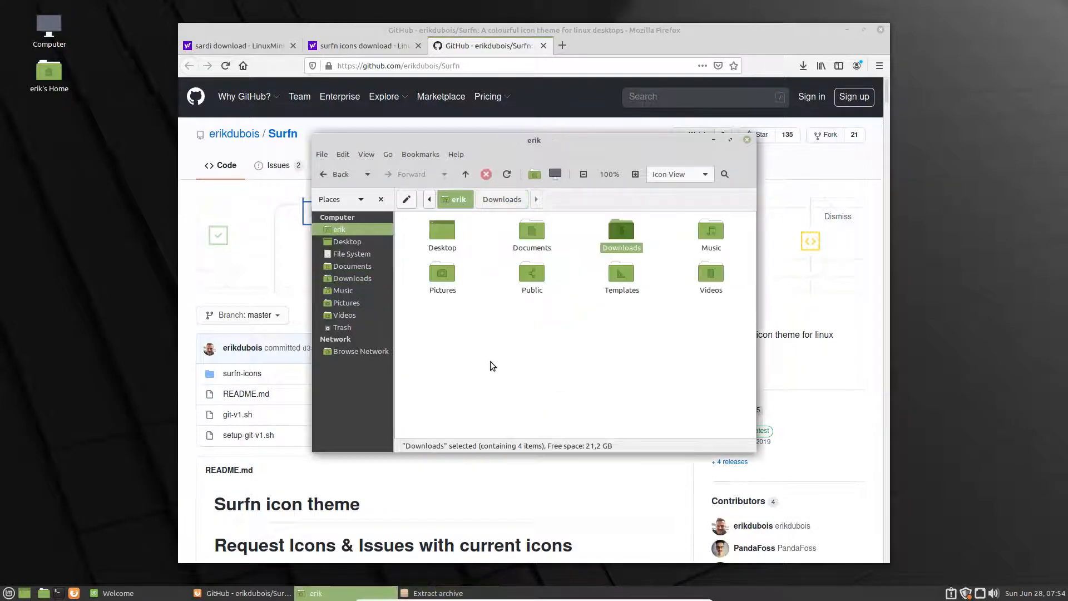
Step: Show hidden files and create and open a new home folder named .icons
{"action": "key", "text": "ctrl+h"}
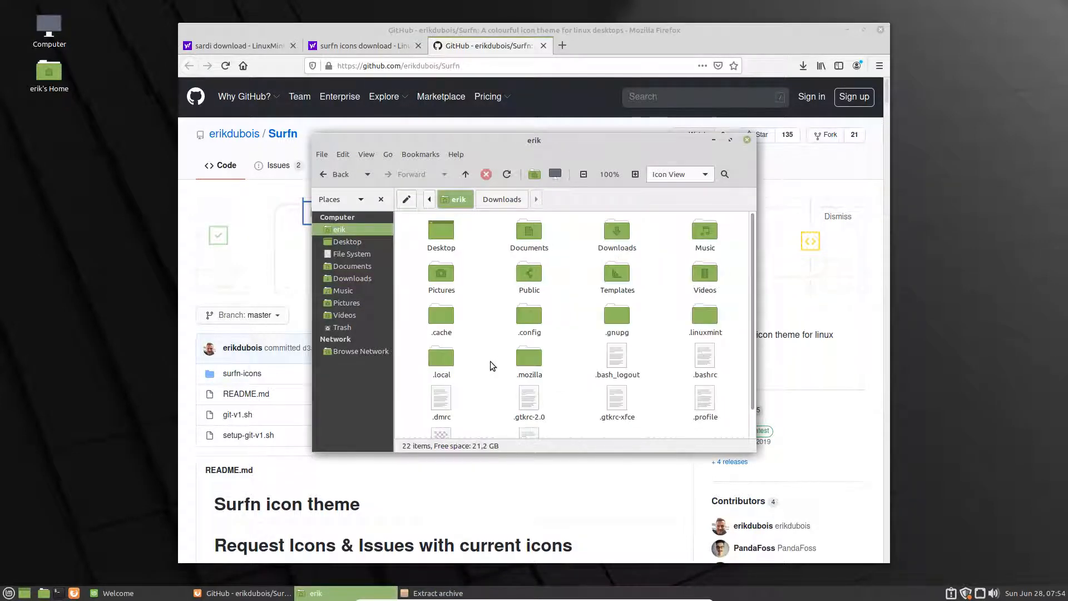
{"action": "right_click", "coordinate": [576, 332]}
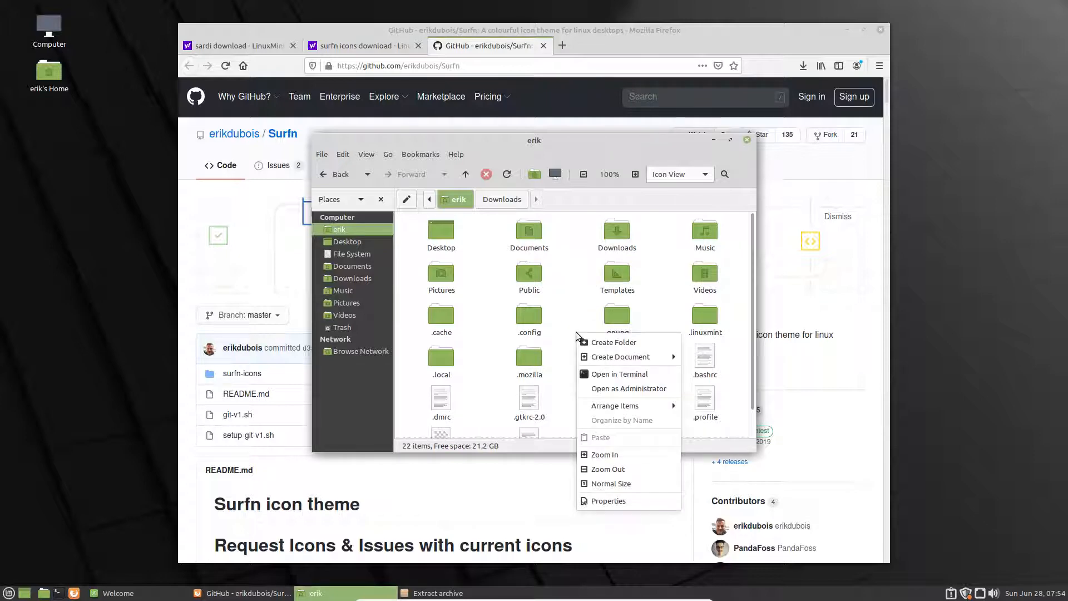
{"action": "left_click", "coordinate": [614, 342]}
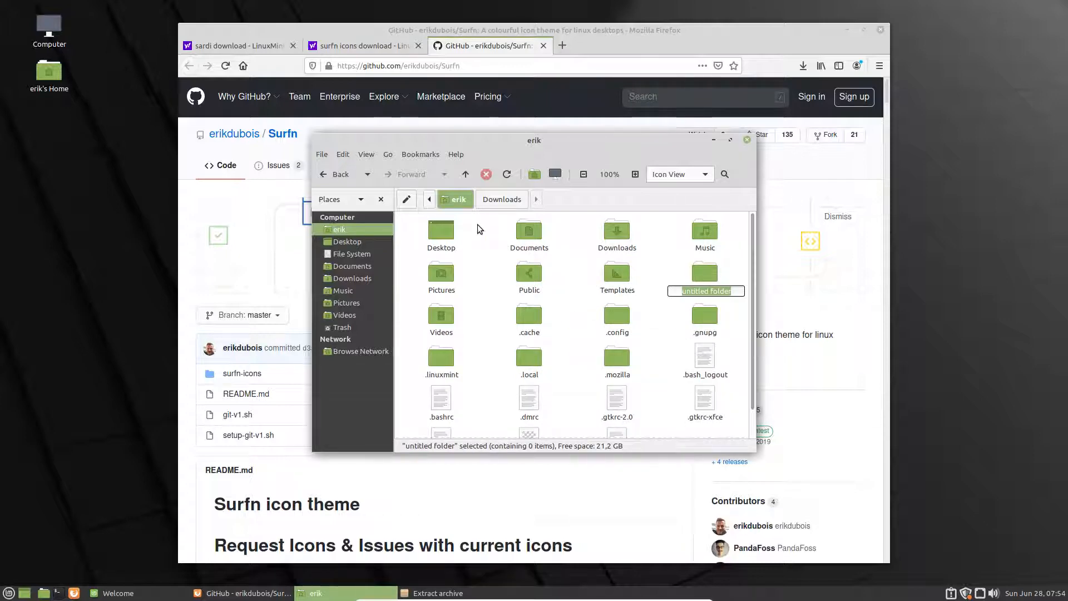
{"action": "type", "text": ".icons"}
{"action": "key", "text": "Return"}
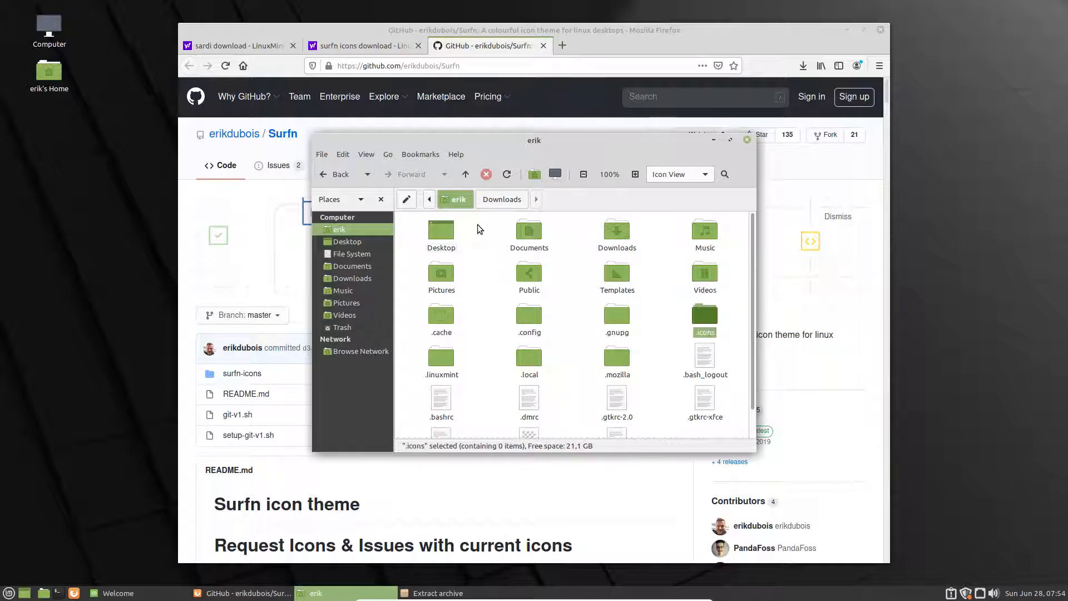
{"action": "double_click", "coordinate": [705, 316]}
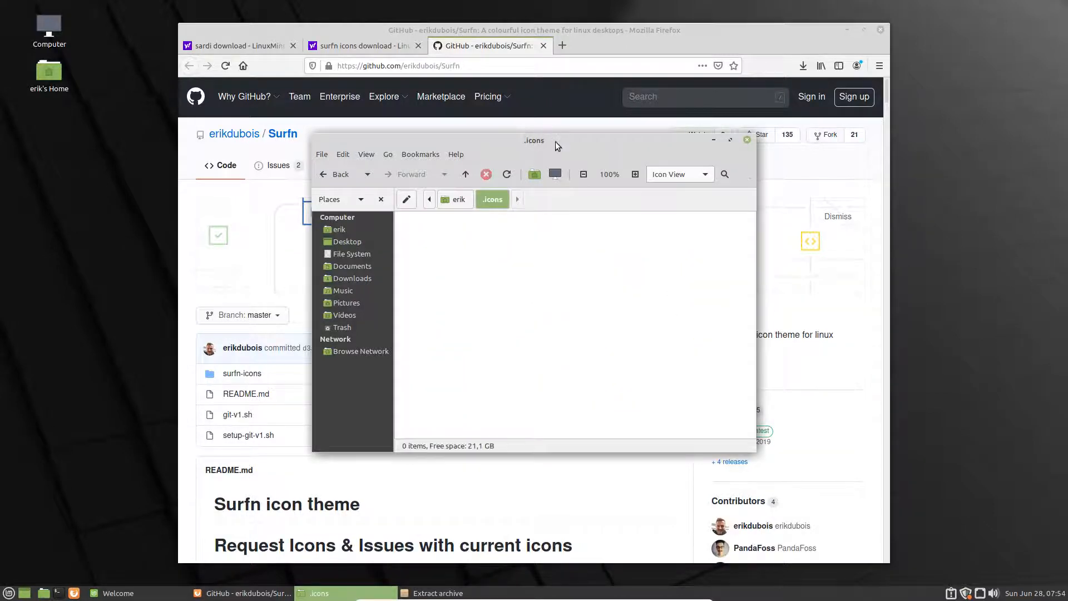
Step: Move the .icons window, minimize Firefox, and bring the Welcome window forward
{"action": "left_click_drag", "start_coordinate": [555, 141], "coordinate": [637, 214]}
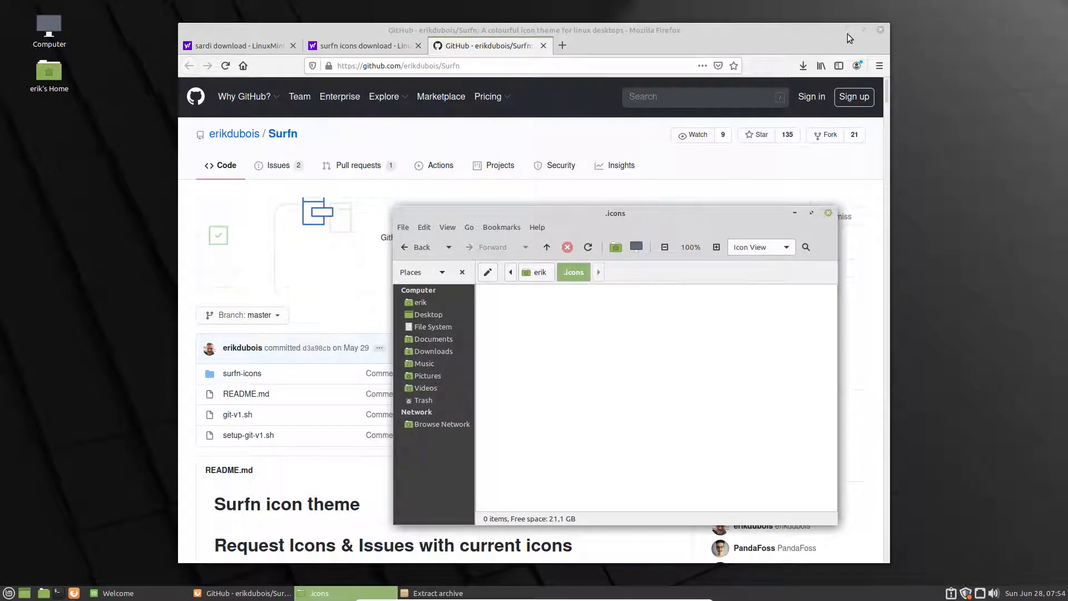
{"action": "left_click", "coordinate": [847, 31]}
{"action": "left_click_drag", "start_coordinate": [696, 151], "coordinate": [564, 84]}
Step: On First Steps, try the blue, grey, pink and sand accents, settling on teal
{"action": "left_click", "coordinate": [222, 127]}
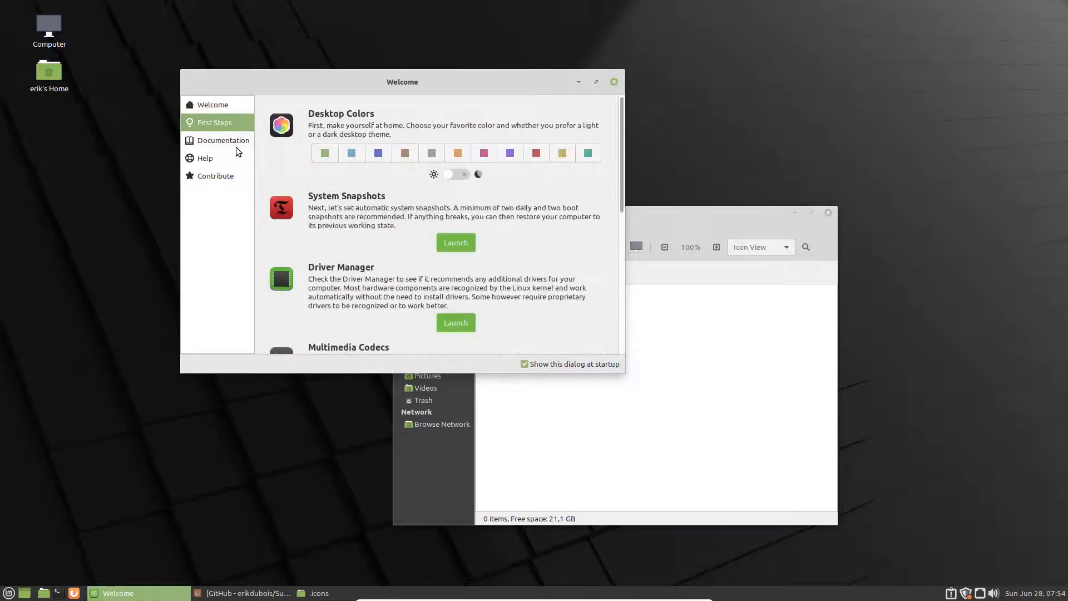
{"action": "scroll", "coordinate": [354, 190], "scroll_direction": "down", "scroll_amount": 5}
{"action": "scroll", "coordinate": [354, 217], "scroll_direction": "up", "scroll_amount": 5}
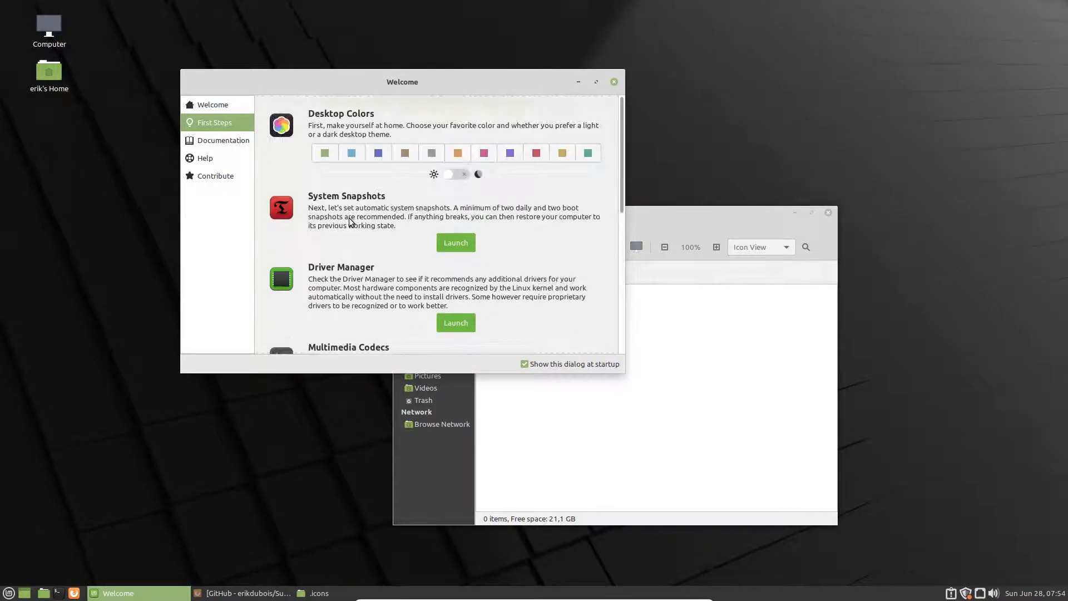
{"action": "left_click", "coordinate": [354, 153]}
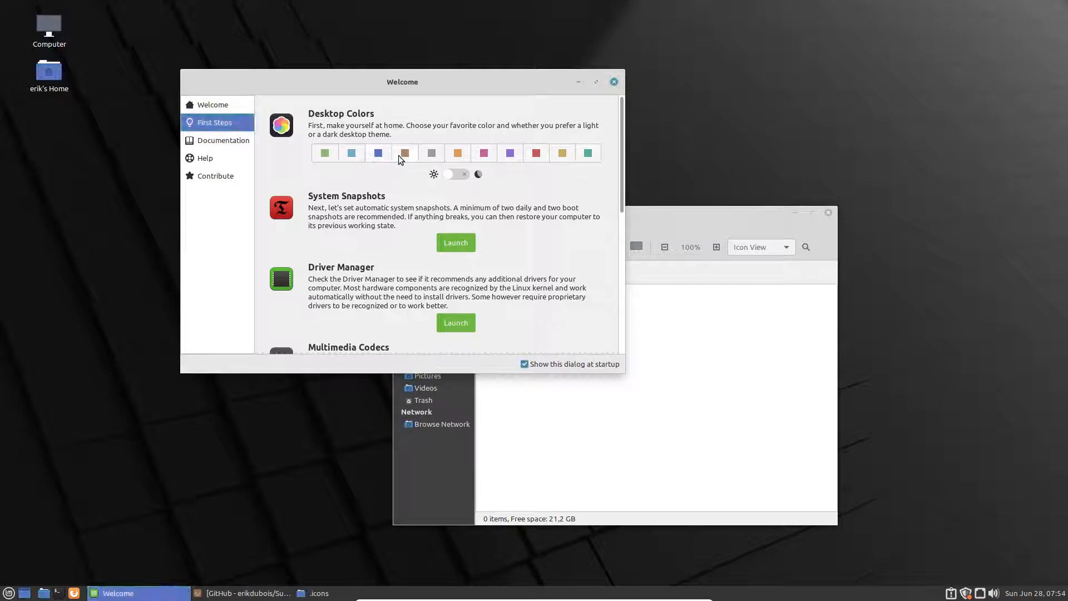
{"action": "left_click", "coordinate": [426, 157]}
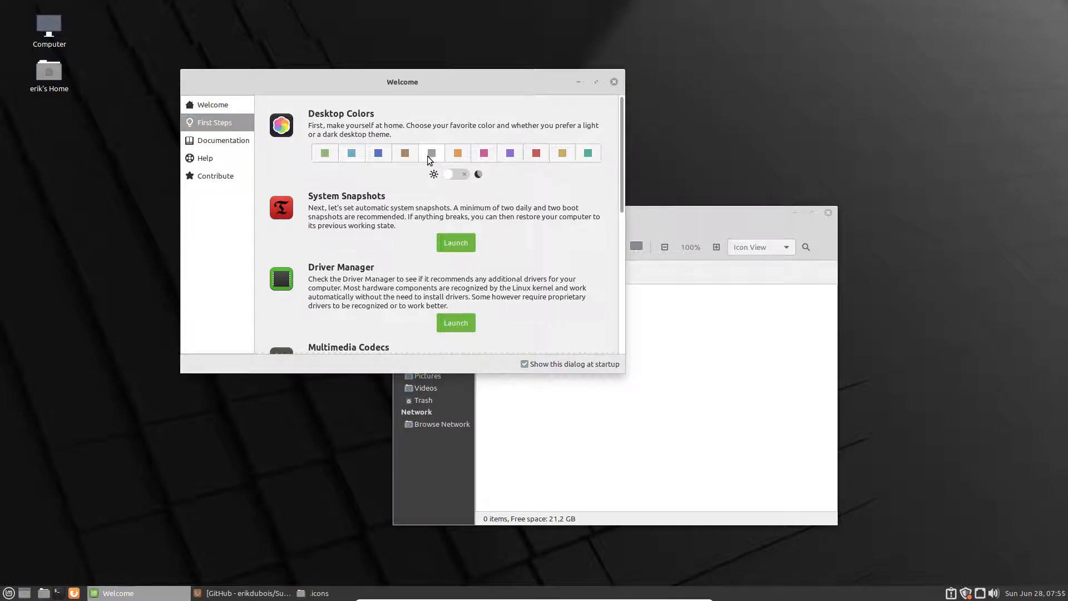
{"action": "left_click", "coordinate": [486, 156]}
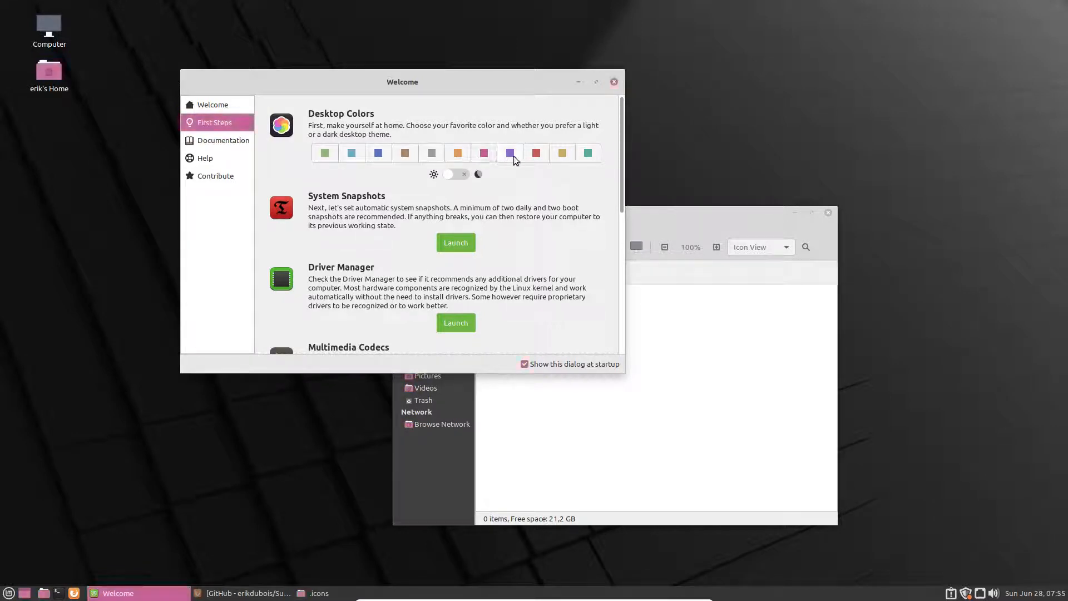
{"action": "left_click", "coordinate": [563, 155]}
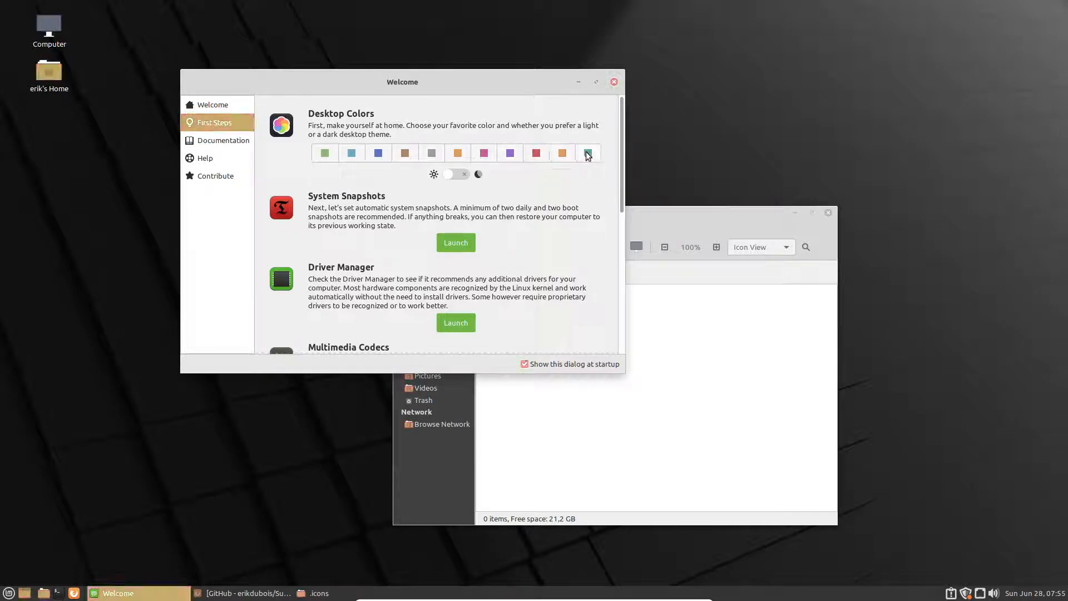
{"action": "left_click", "coordinate": [588, 154]}
{"action": "left_click", "coordinate": [349, 152]}
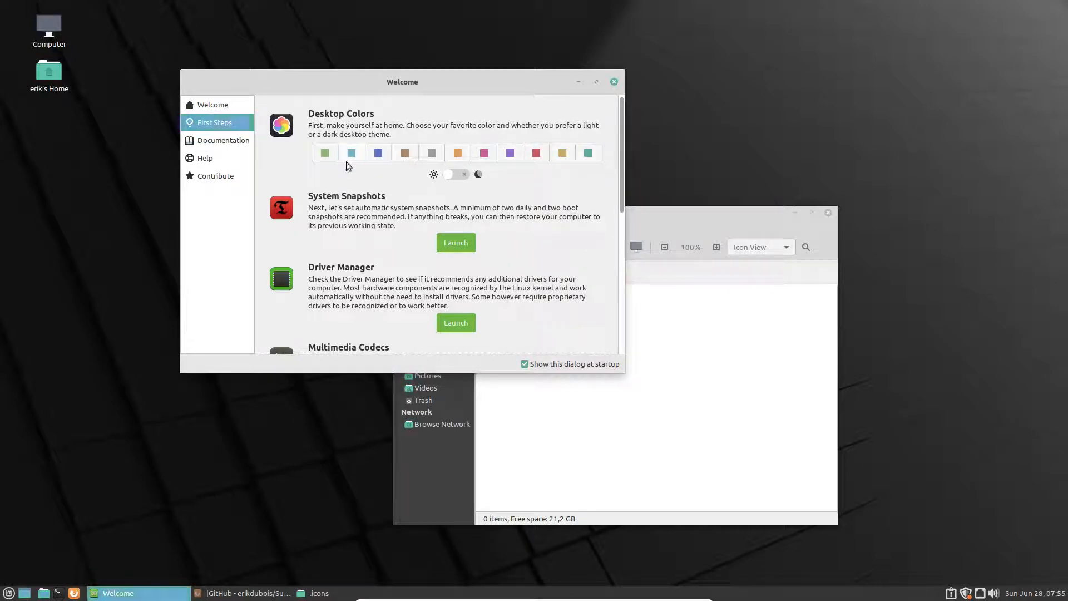
{"action": "left_click", "coordinate": [582, 154]}
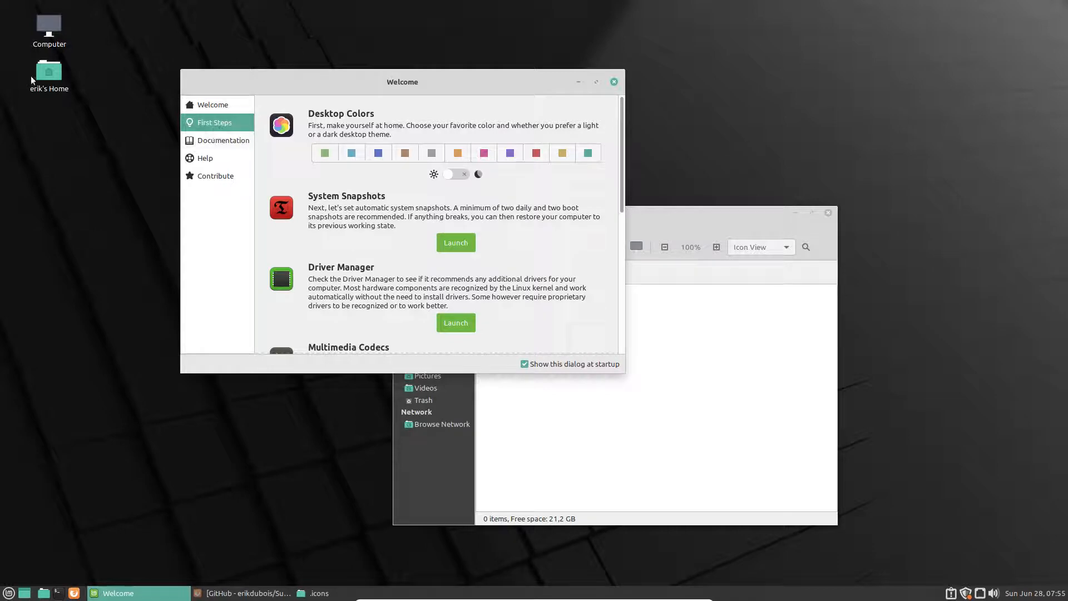
Step: View the Documentation, Help and Contribute pages, then close the Welcome window
{"action": "left_click", "coordinate": [229, 144]}
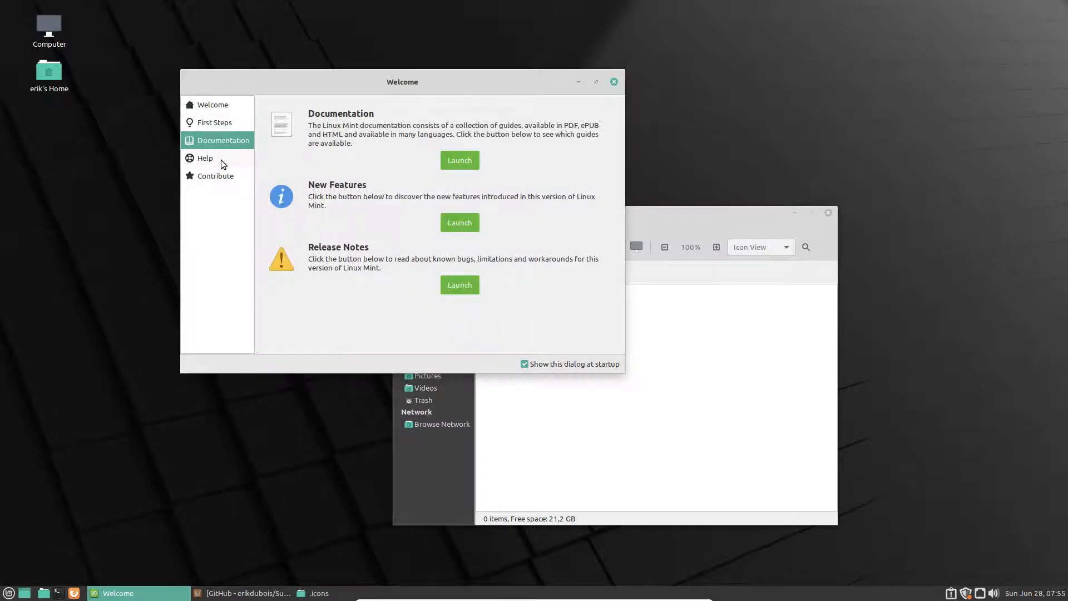
{"action": "left_click", "coordinate": [221, 159]}
{"action": "left_click", "coordinate": [223, 175]}
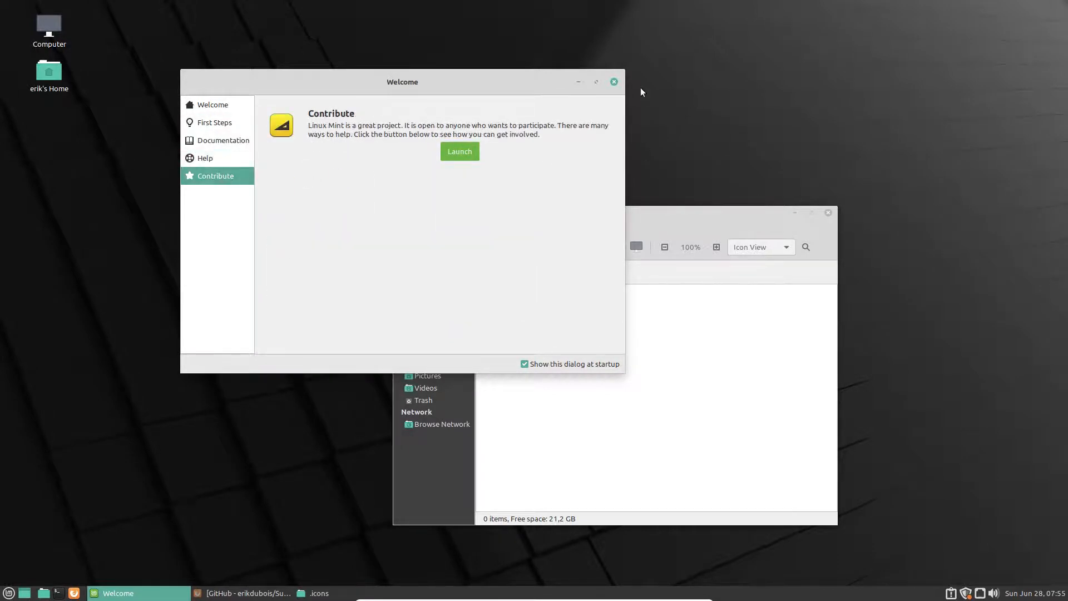
{"action": "left_click", "coordinate": [613, 83]}
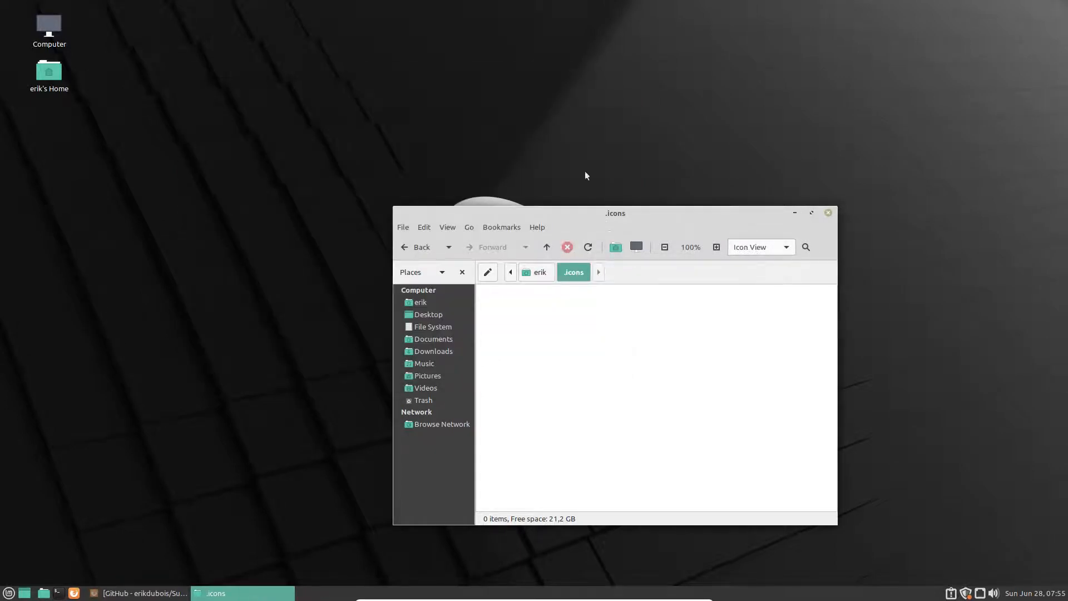
Step: Place the .icons window aside and open Downloads in a second home window
{"action": "left_click_drag", "start_coordinate": [679, 215], "coordinate": [851, 74]}
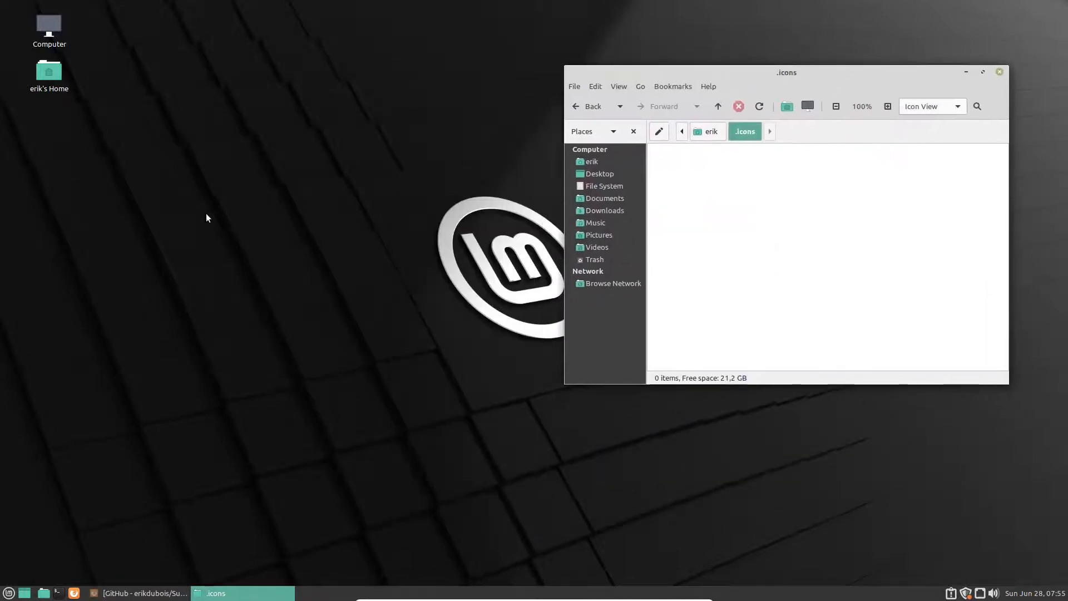
{"action": "double_click", "coordinate": [55, 78]}
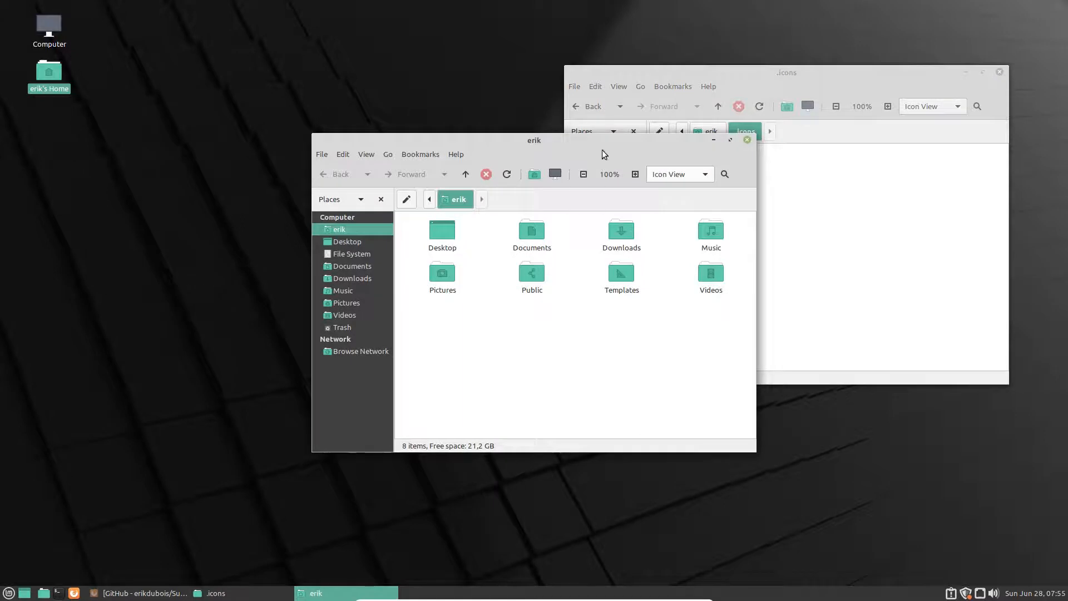
{"action": "left_click_drag", "start_coordinate": [564, 142], "coordinate": [290, 180]}
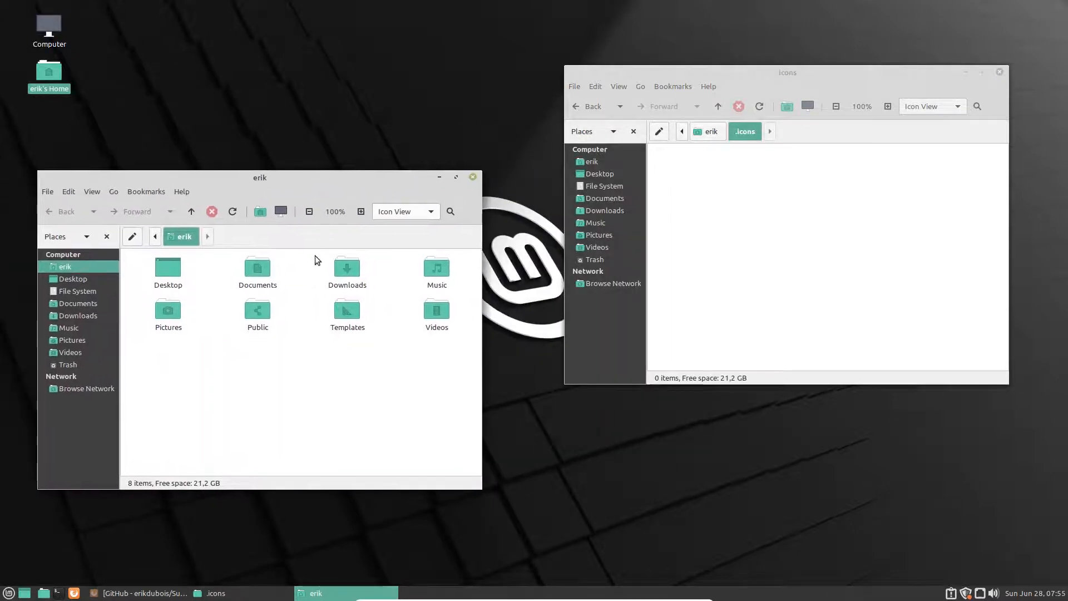
{"action": "double_click", "coordinate": [345, 269]}
Step: Copy all 17 Surfn icon folders from Surfn-master/surfn-icons into .icons
{"action": "double_click", "coordinate": [257, 269]}
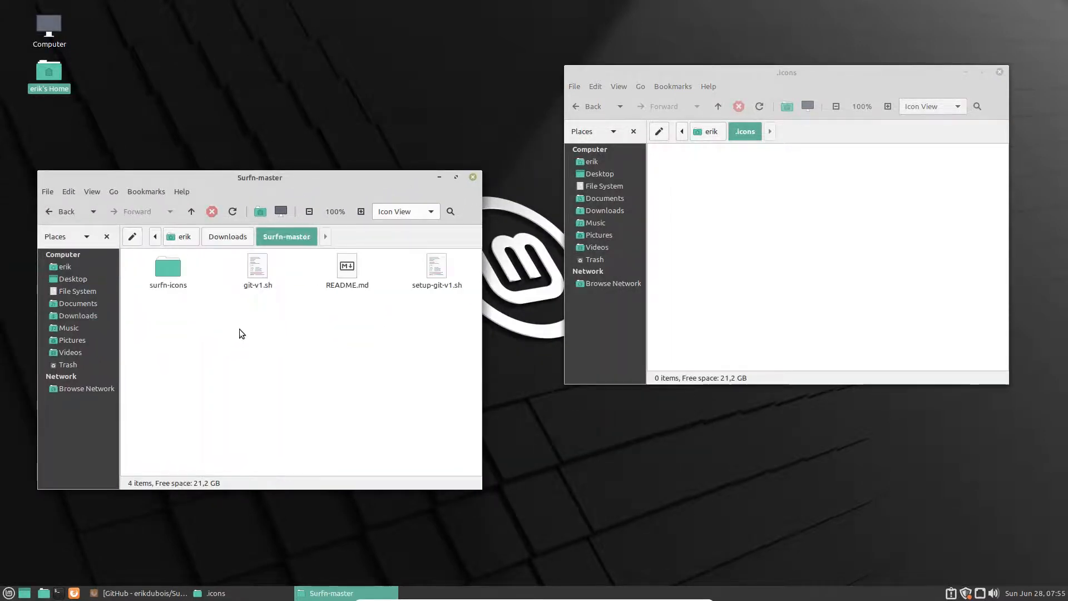
{"action": "double_click", "coordinate": [176, 271]}
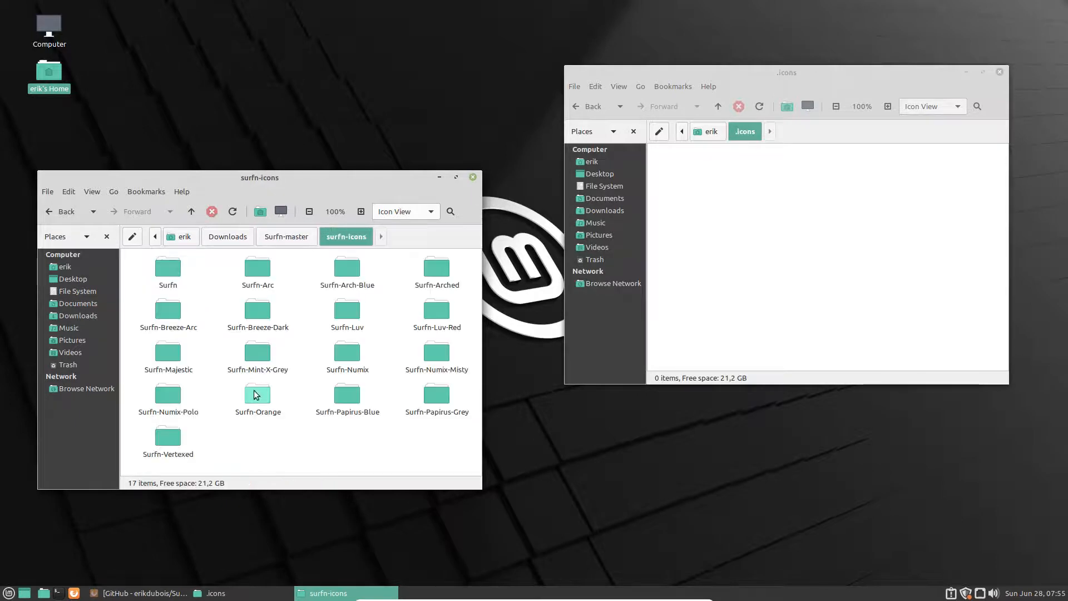
{"action": "double_click", "coordinate": [254, 402]}
{"action": "left_click", "coordinate": [170, 369]}
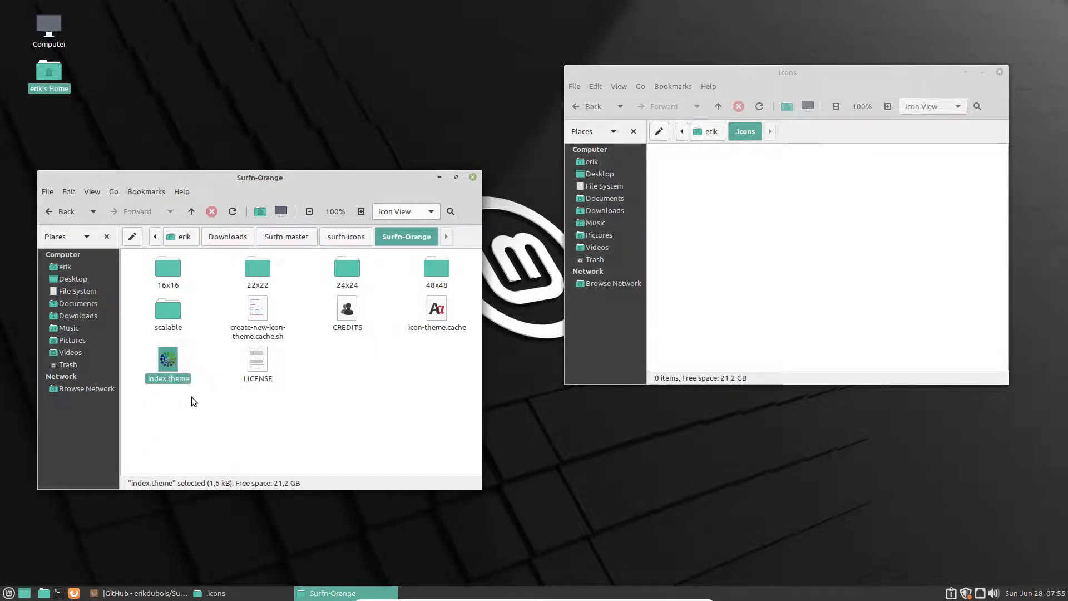
{"action": "left_click", "coordinate": [346, 237]}
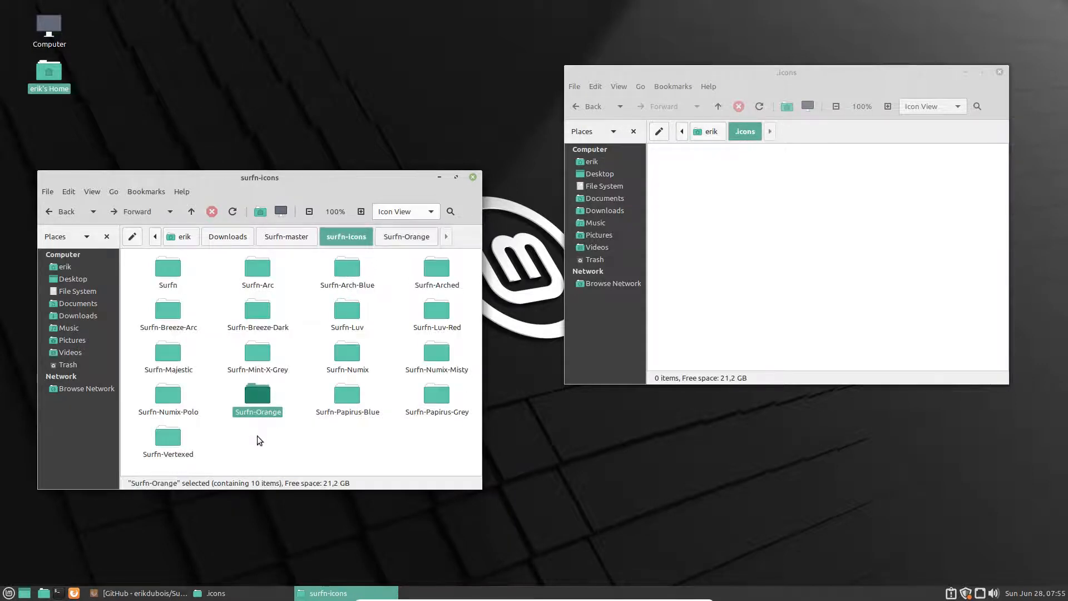
{"action": "key", "text": "ctrl+a"}
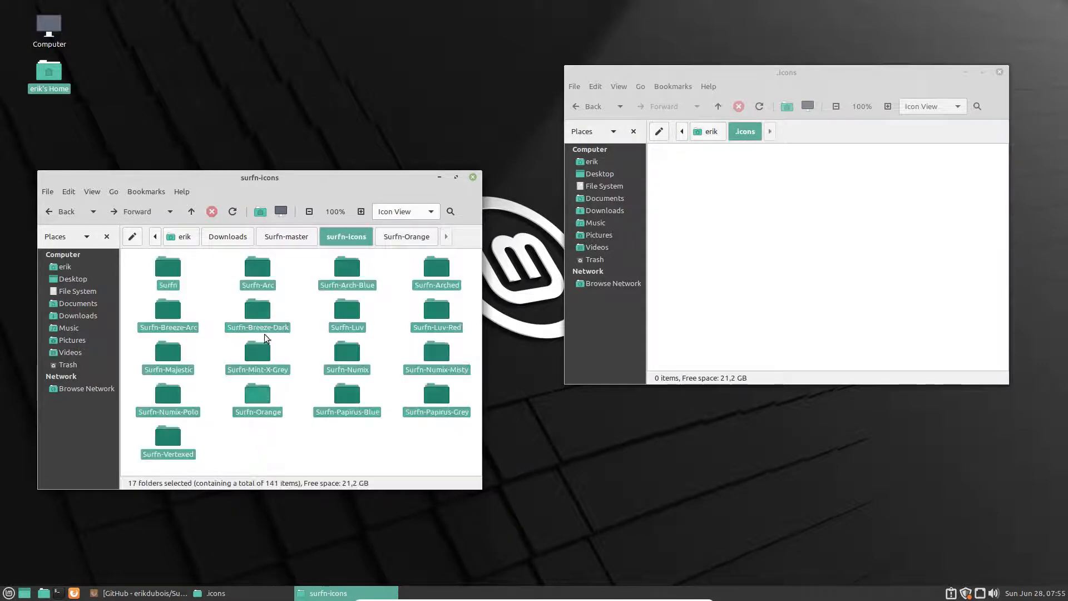
{"action": "left_click_drag", "start_coordinate": [260, 270], "coordinate": [727, 229]}
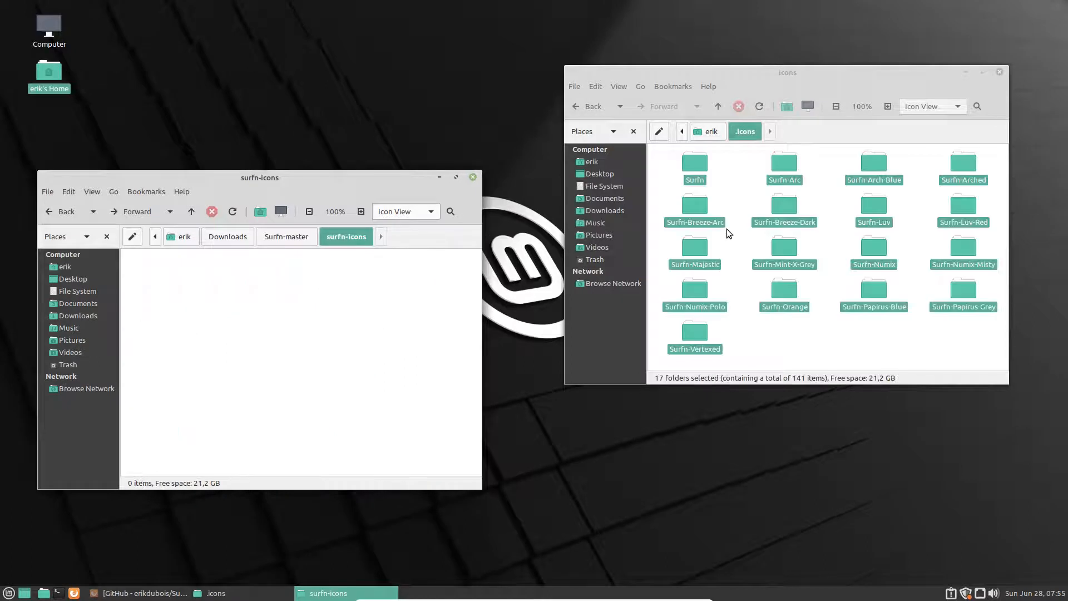
Step: Copy all 22 Sardi icon folders from sardi-icons-20.5-3 into .icons
{"action": "left_click", "coordinate": [279, 238]}
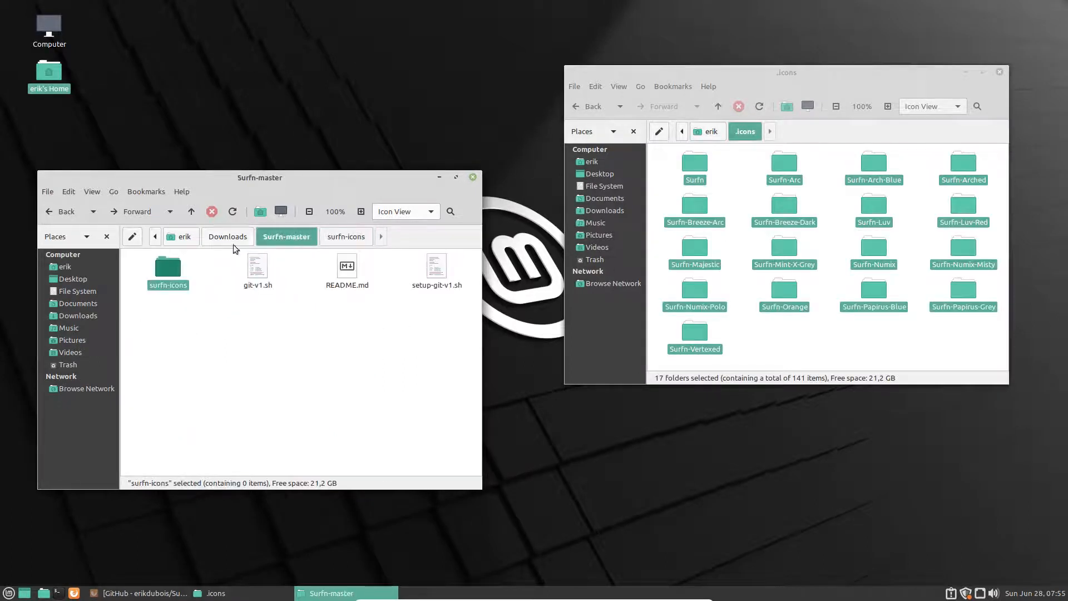
{"action": "left_click", "coordinate": [230, 237]}
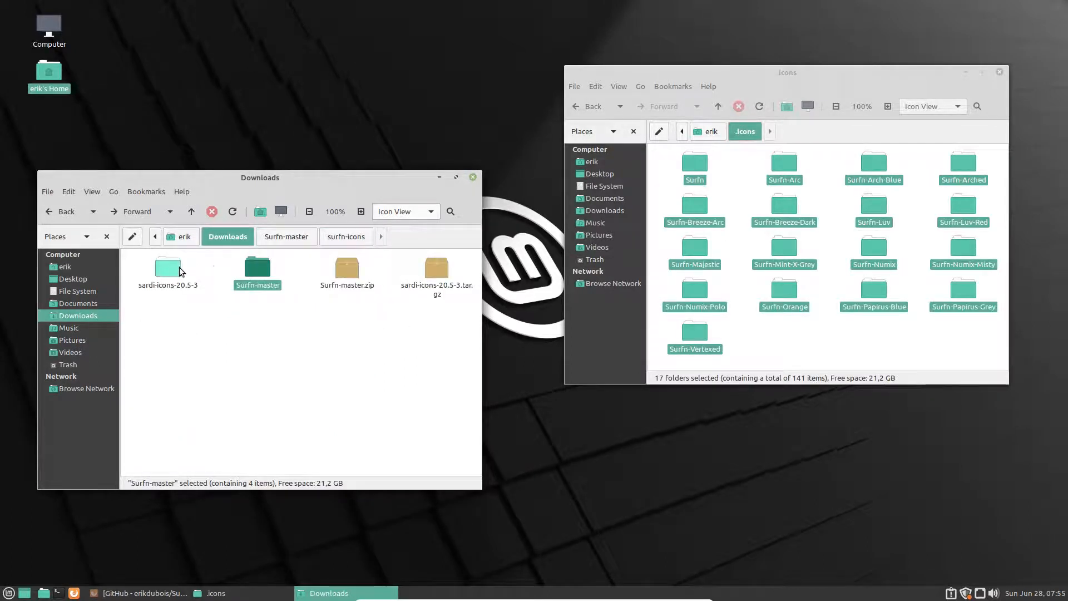
{"action": "double_click", "coordinate": [177, 271]}
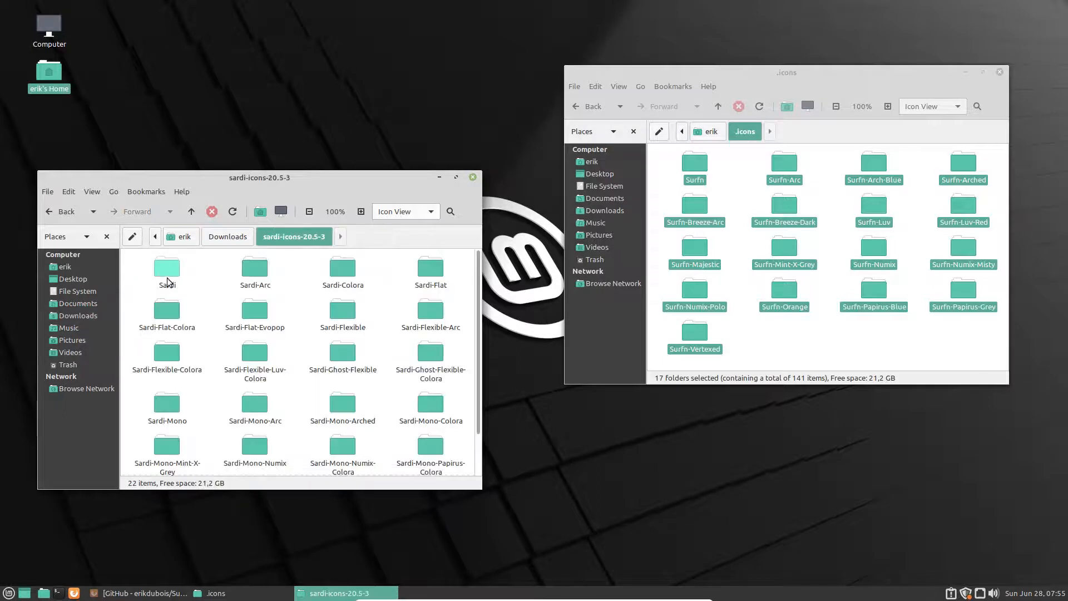
{"action": "double_click", "coordinate": [167, 282]}
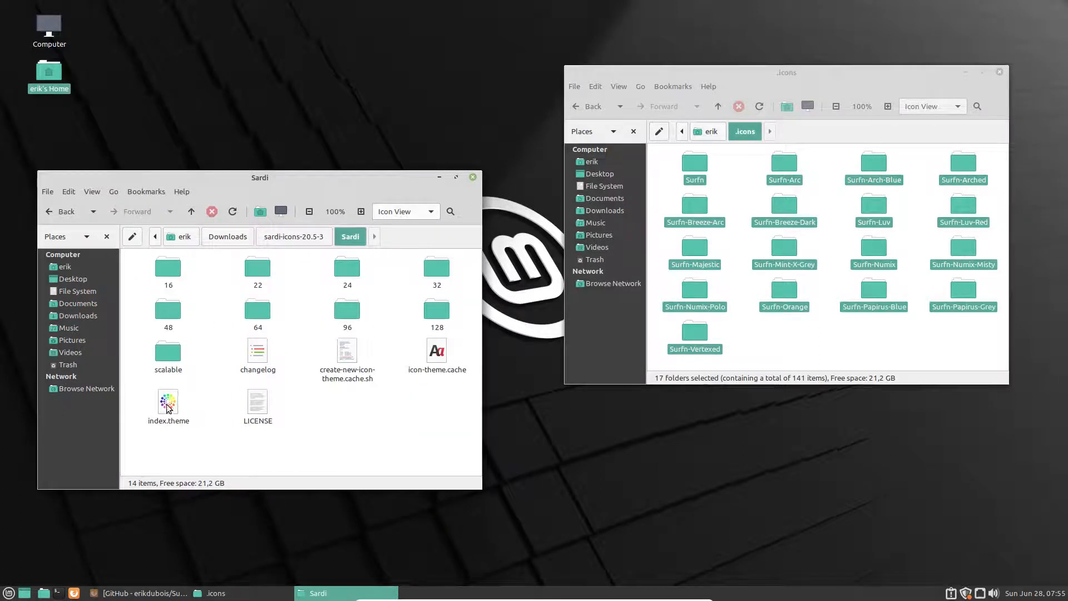
{"action": "left_click", "coordinate": [168, 408]}
{"action": "left_click", "coordinate": [303, 237]}
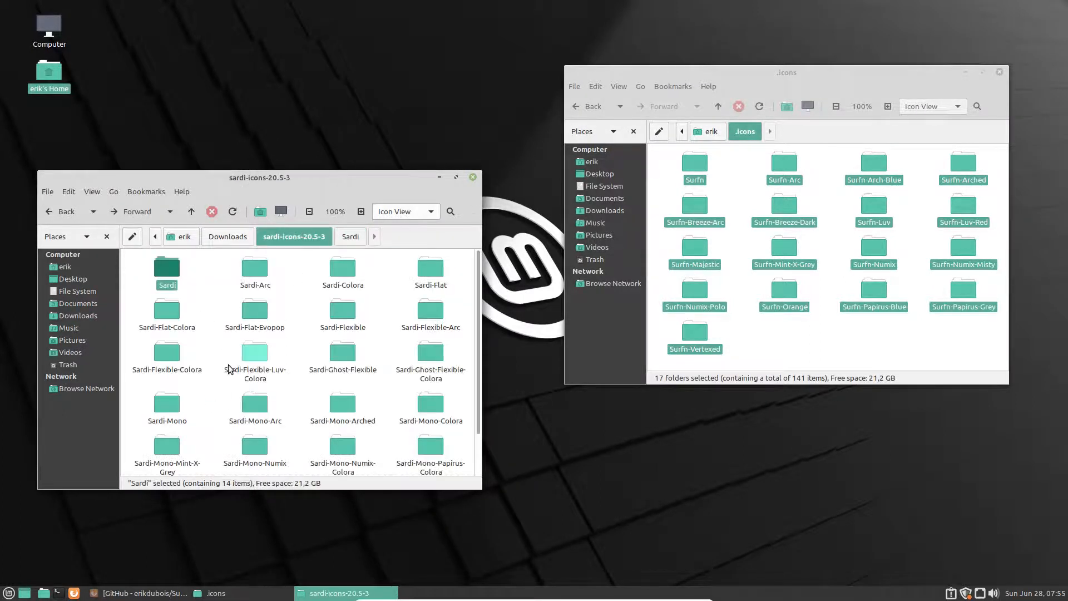
{"action": "key", "text": "ctrl+a"}
{"action": "left_click_drag", "start_coordinate": [255, 270], "coordinate": [706, 331]}
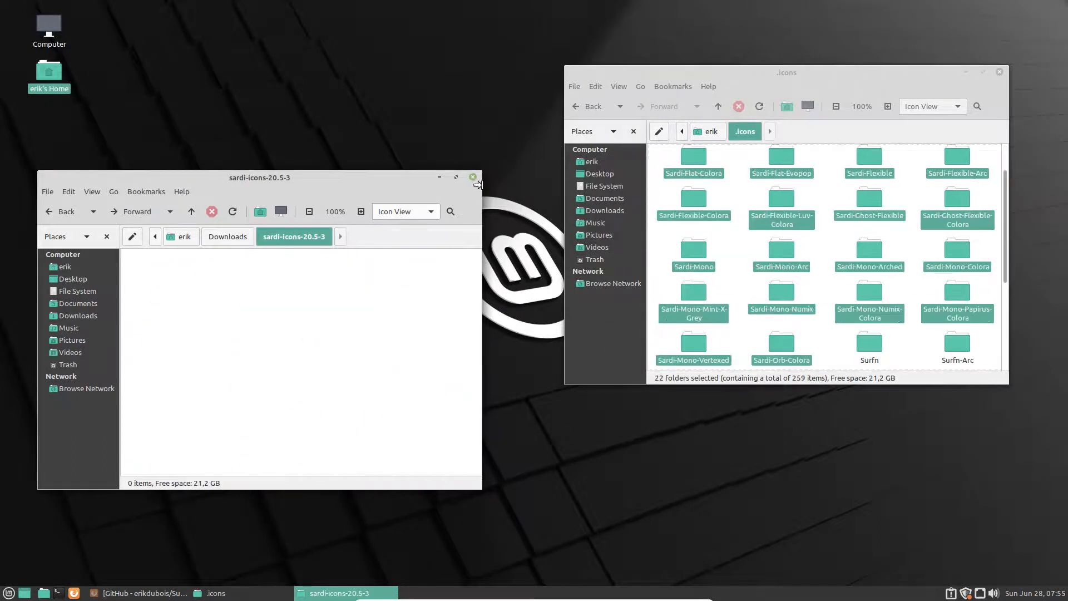
Step: Close the sardi-icons-20.5-3 window and maximize .icons to show all 39 themes
{"action": "left_click", "coordinate": [472, 177]}
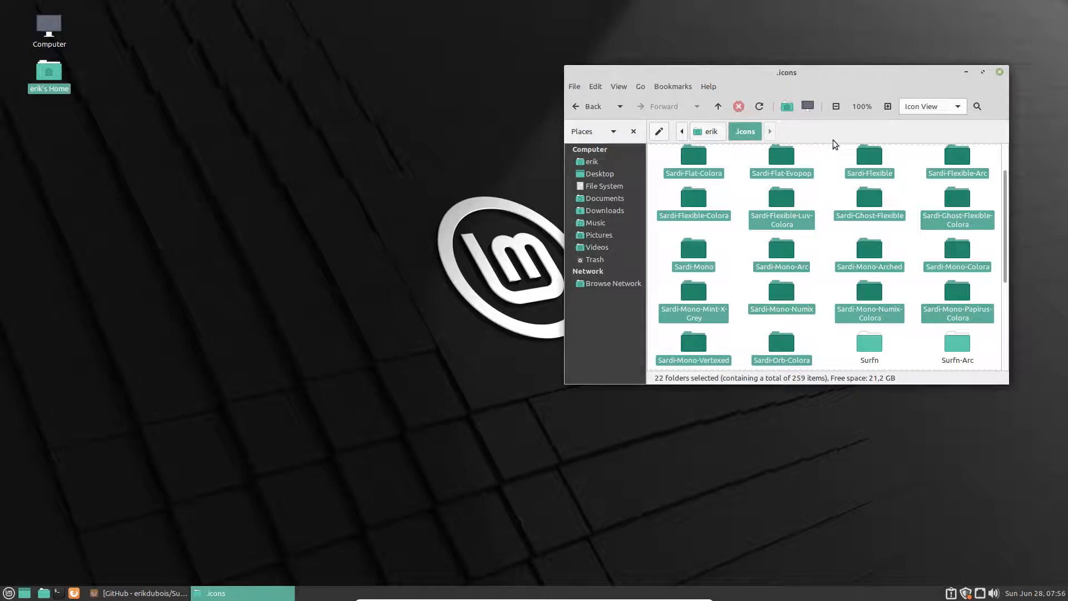
{"action": "double_click", "coordinate": [839, 70]}
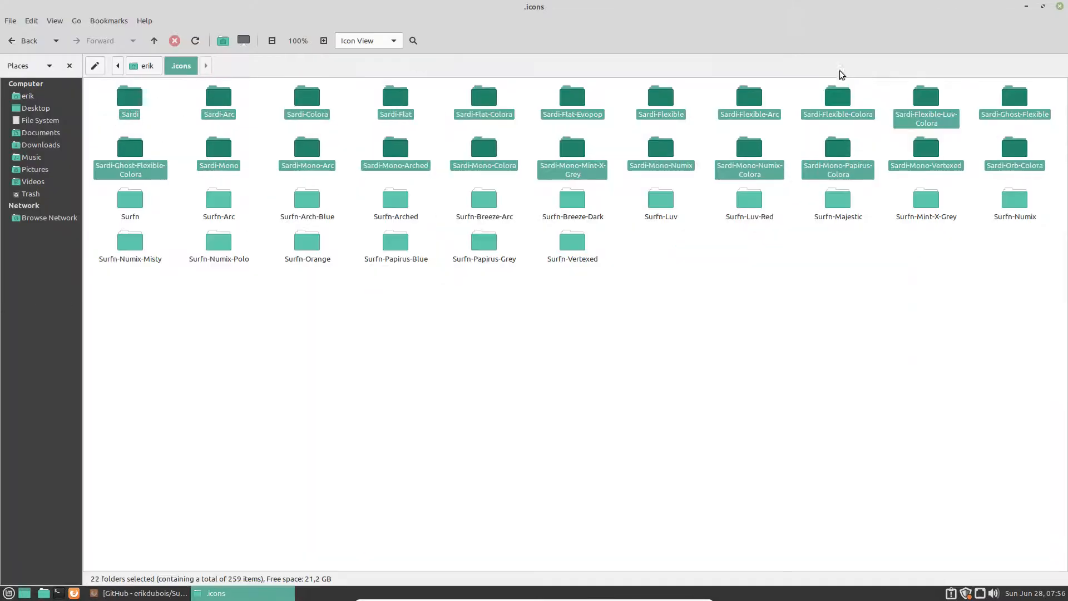
{"action": "left_click", "coordinate": [385, 388]}
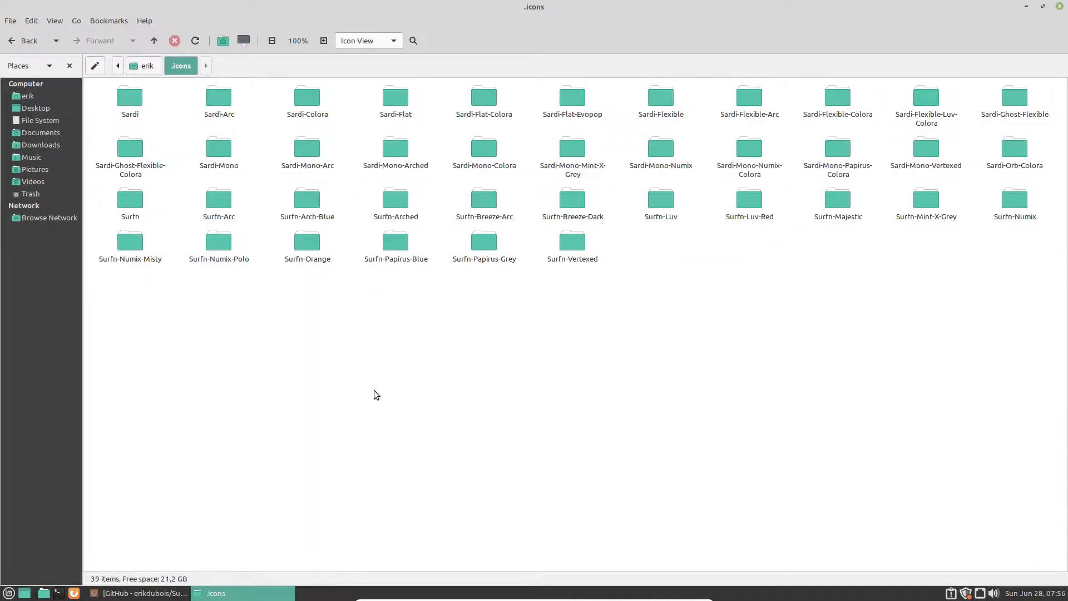
Step: Open the application menu, briefly select some icon folders, then reopen the menu
{"action": "left_click", "coordinate": [13, 594]}
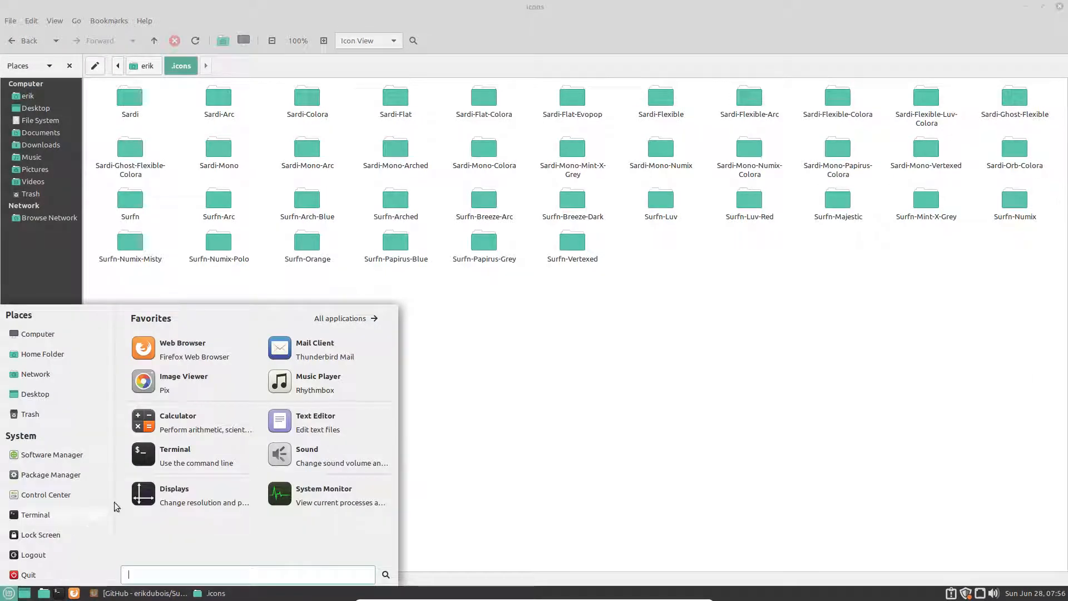
{"action": "left_click", "coordinate": [558, 366]}
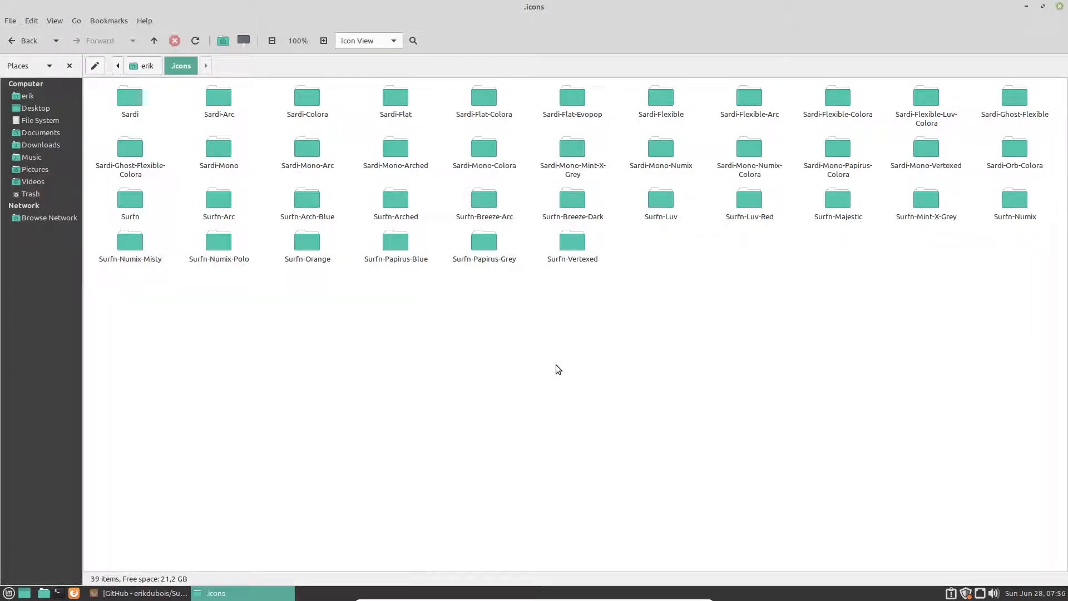
{"action": "left_click_drag", "start_coordinate": [146, 325], "coordinate": [1057, 108]}
{"action": "left_click", "coordinate": [423, 424]}
{"action": "left_click", "coordinate": [8, 593]}
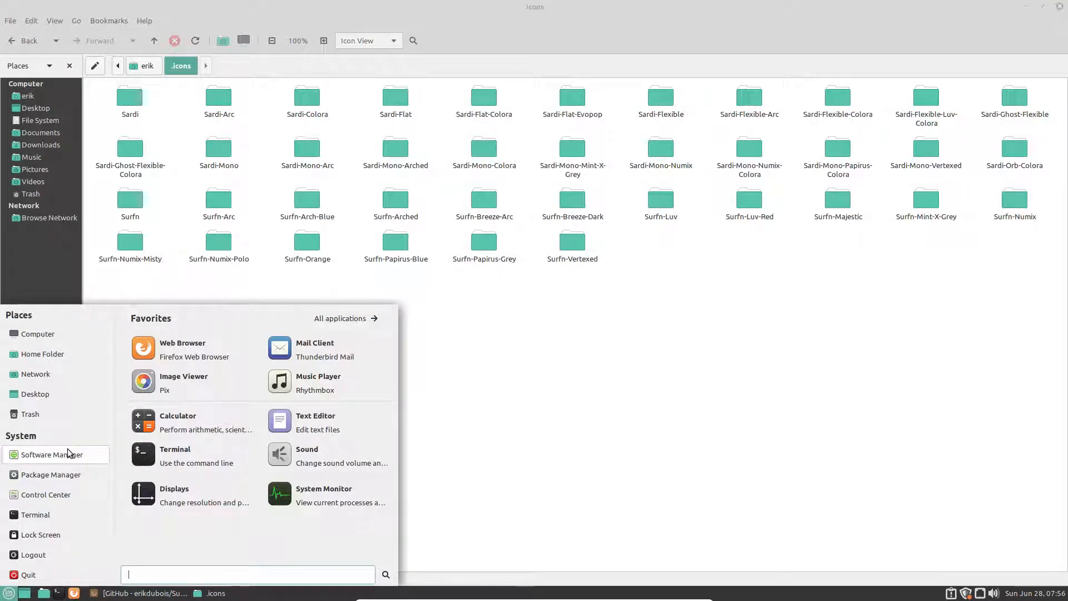
Step: Launch Control Center, minimize the file manager, and open Appearance preferences
{"action": "left_click", "coordinate": [563, 326]}
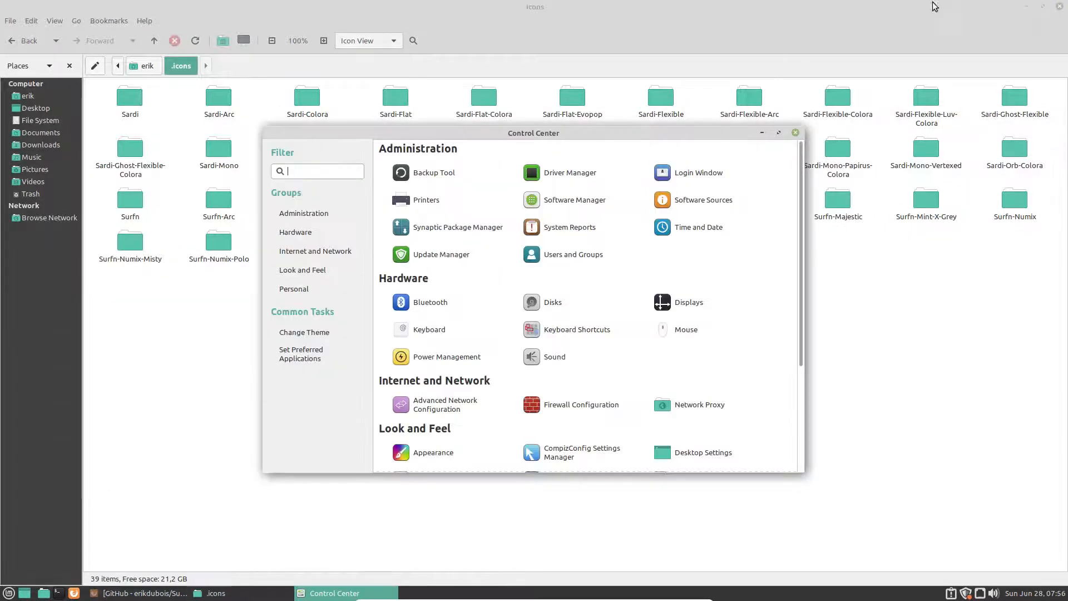
{"action": "left_click", "coordinate": [1026, 6]}
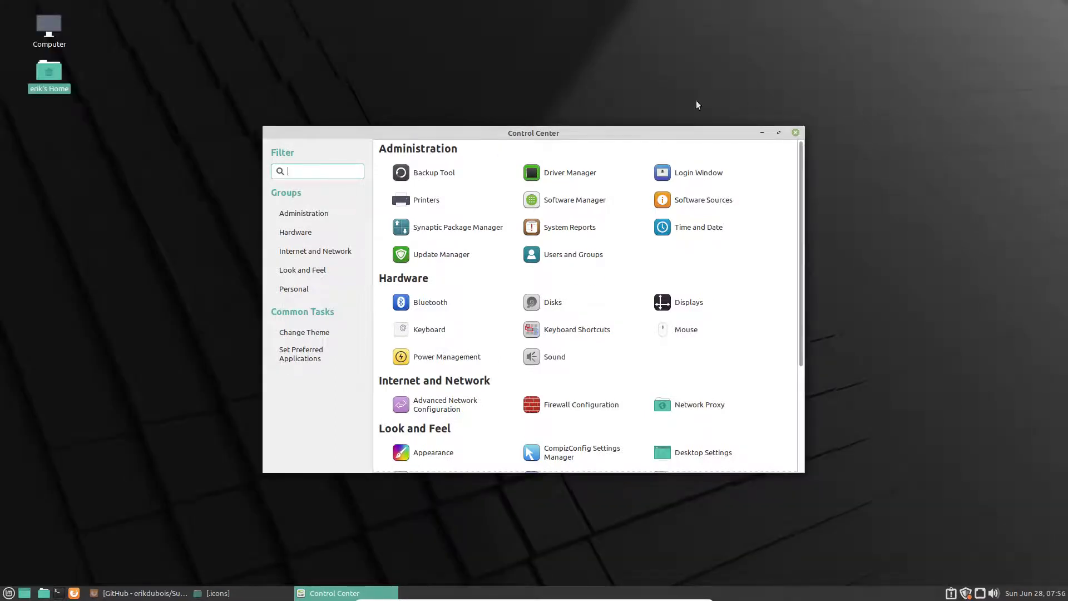
{"action": "left_click_drag", "start_coordinate": [614, 134], "coordinate": [578, 45]}
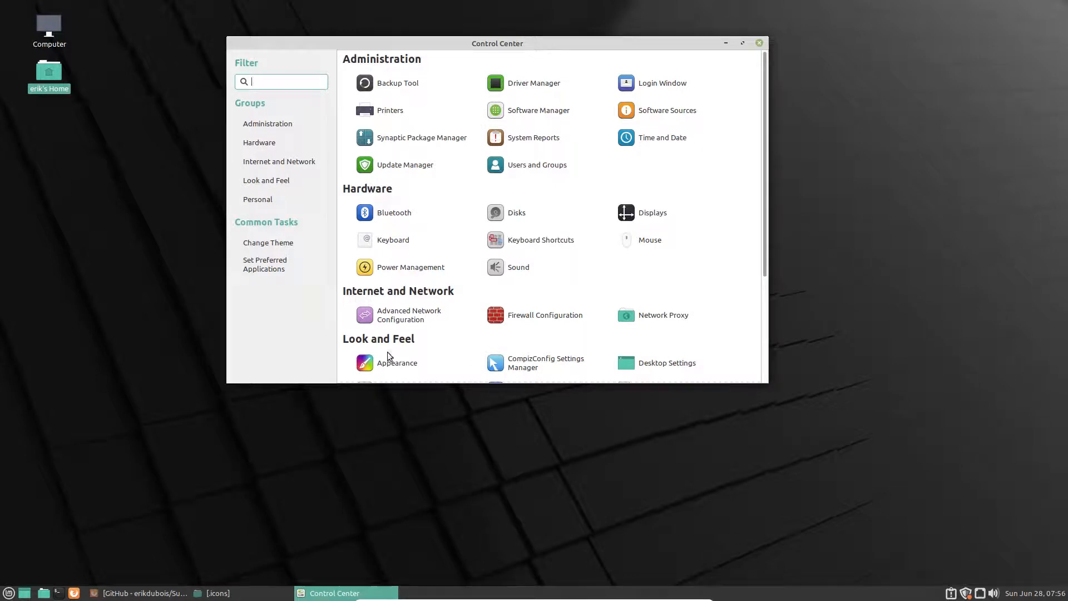
{"action": "left_click", "coordinate": [406, 368]}
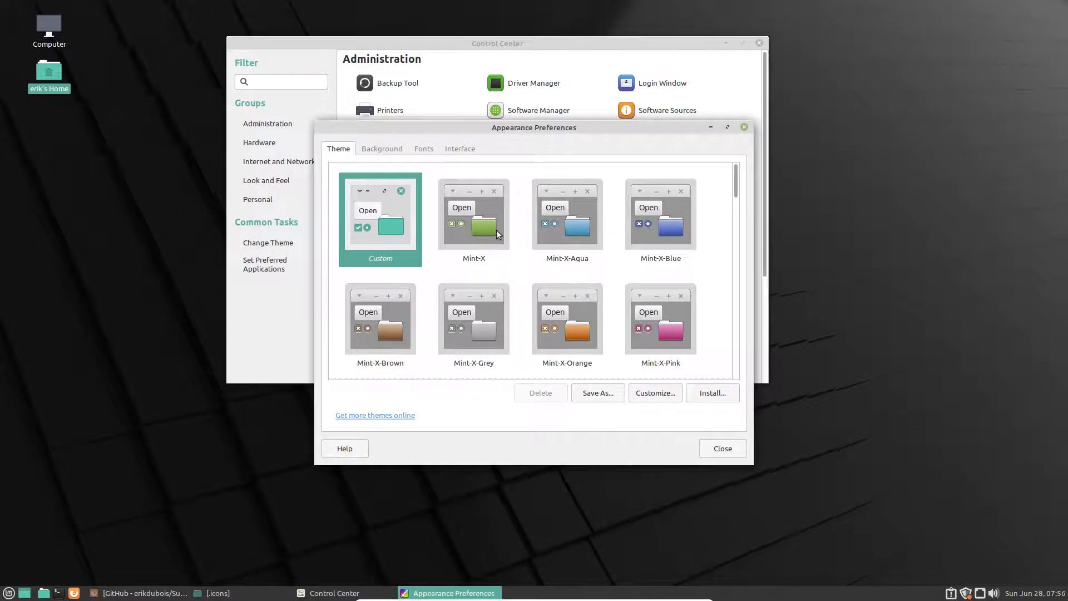
Step: Maximize Appearance Preferences and apply the Mint-Y-Dark-Aqua theme
{"action": "scroll", "coordinate": [493, 302], "scroll_direction": "down", "scroll_amount": 8}
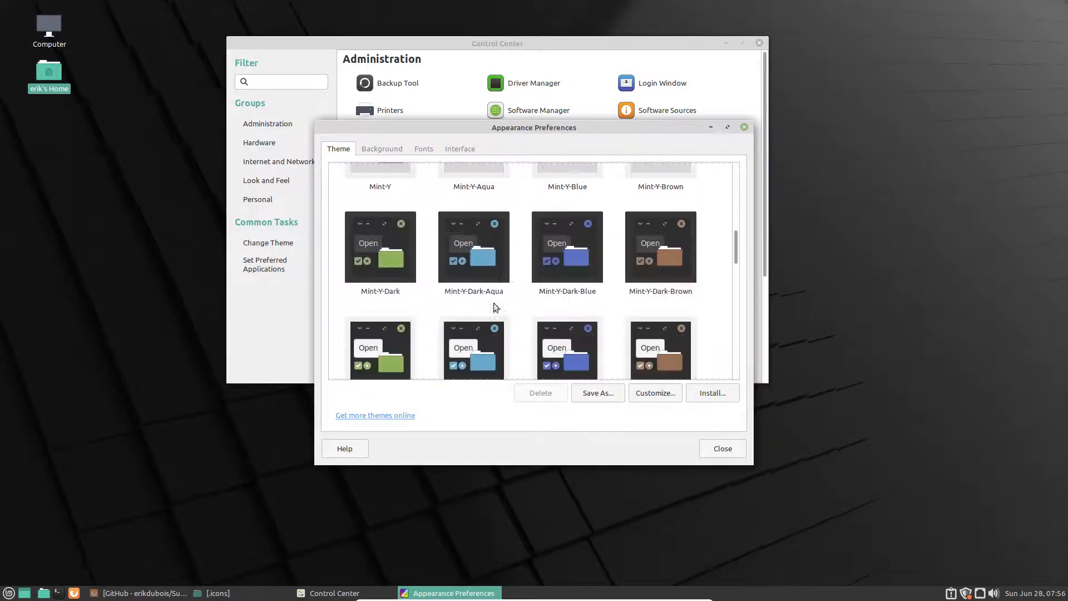
{"action": "left_click", "coordinate": [729, 127]}
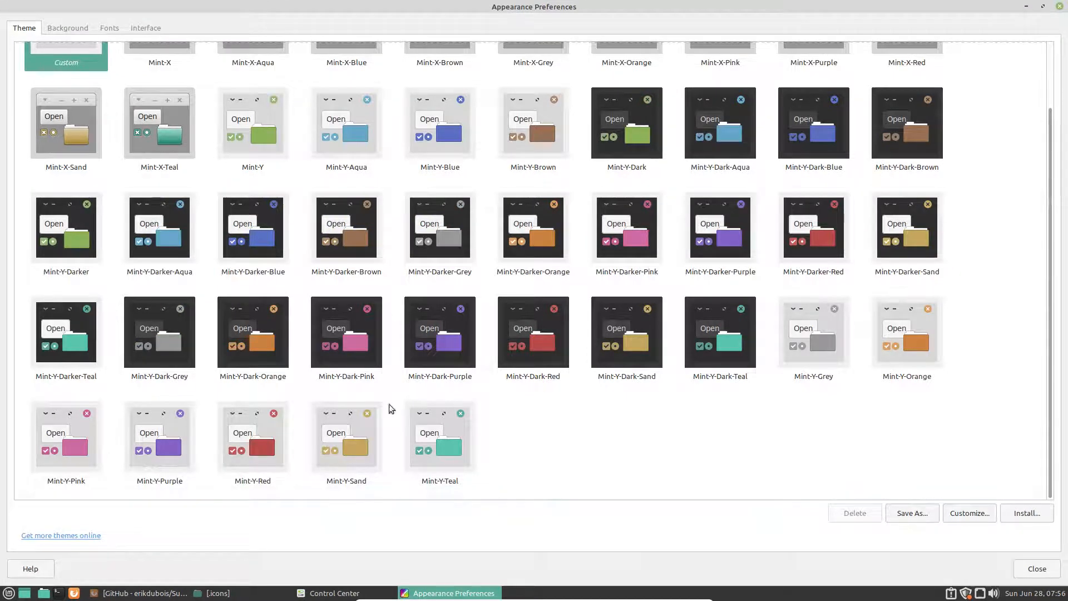
{"action": "left_click", "coordinate": [731, 131]}
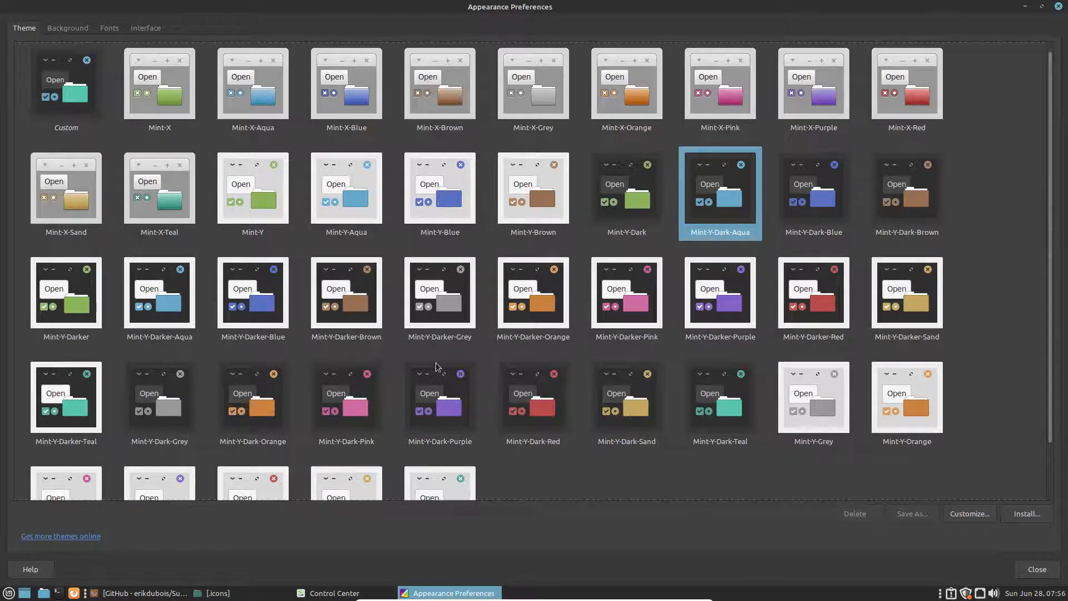
{"action": "left_click", "coordinate": [8, 593]}
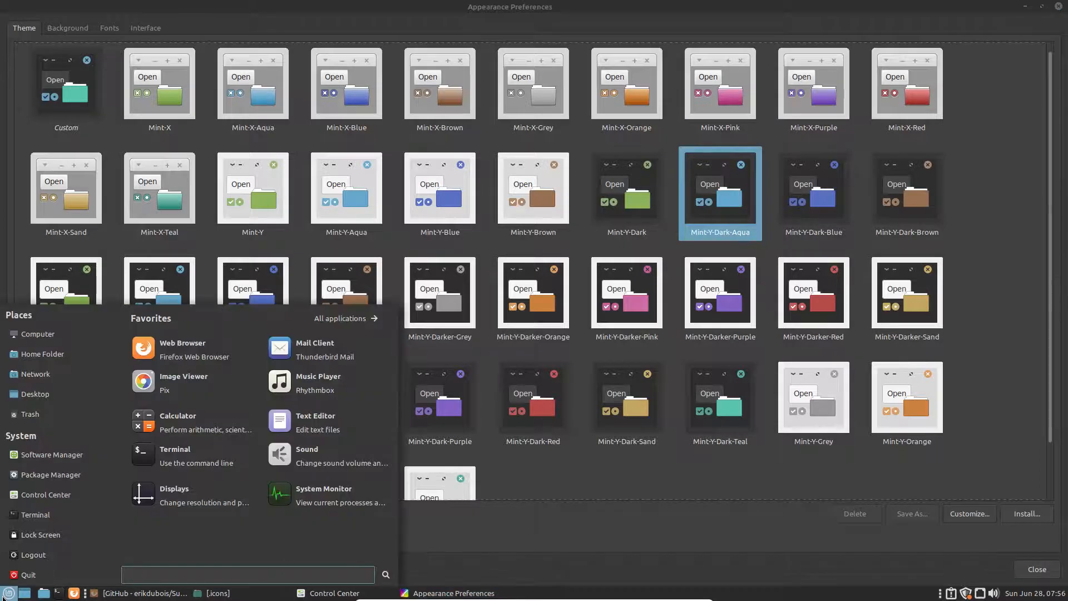
{"action": "left_click", "coordinate": [580, 495]}
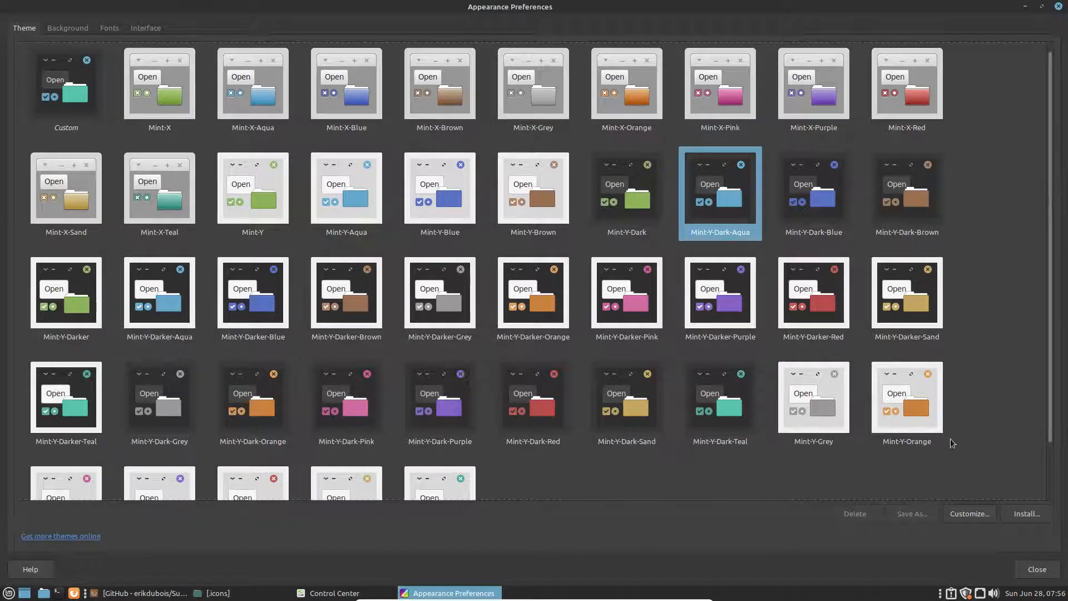
Step: In Customize Theme, compare window borders and keep Mint-Y-Dark-Aqua
{"action": "left_click", "coordinate": [978, 516]}
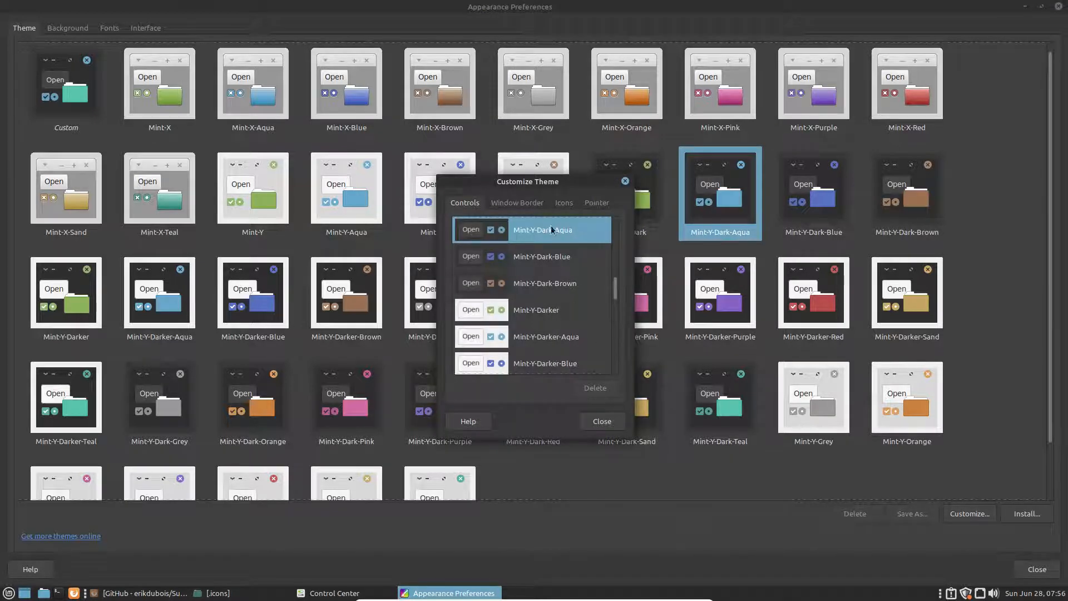
{"action": "left_click_drag", "start_coordinate": [546, 181], "coordinate": [484, 129]}
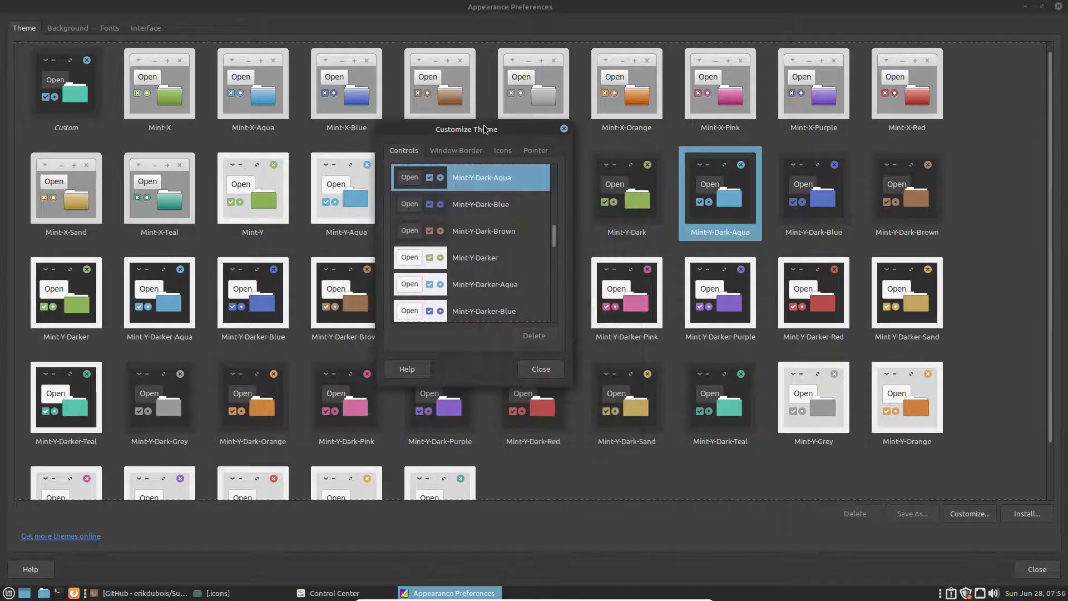
{"action": "left_click", "coordinate": [469, 151]}
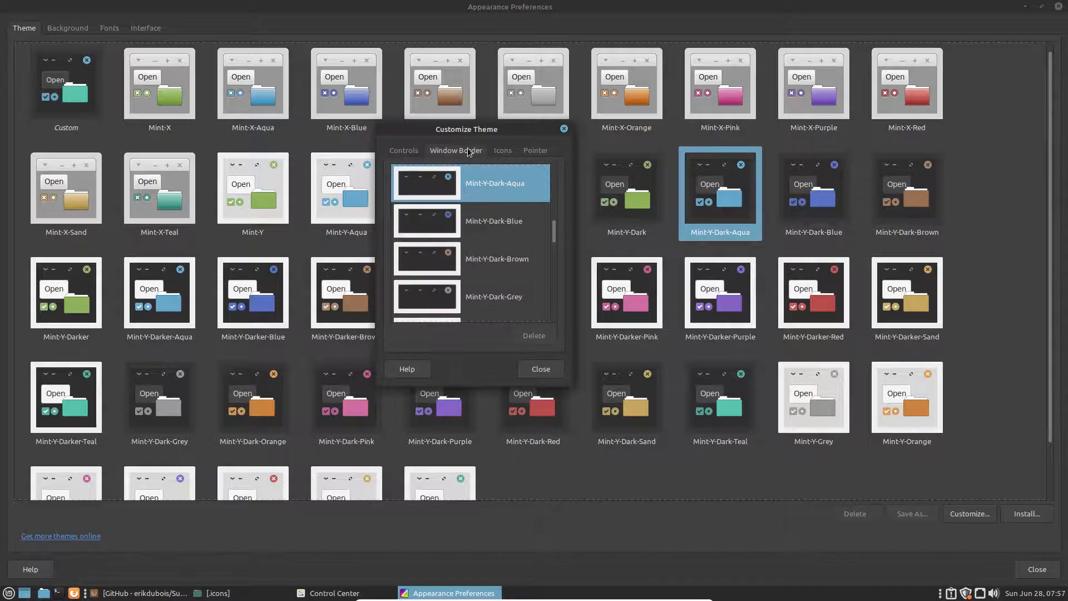
{"action": "left_click", "coordinate": [491, 229]}
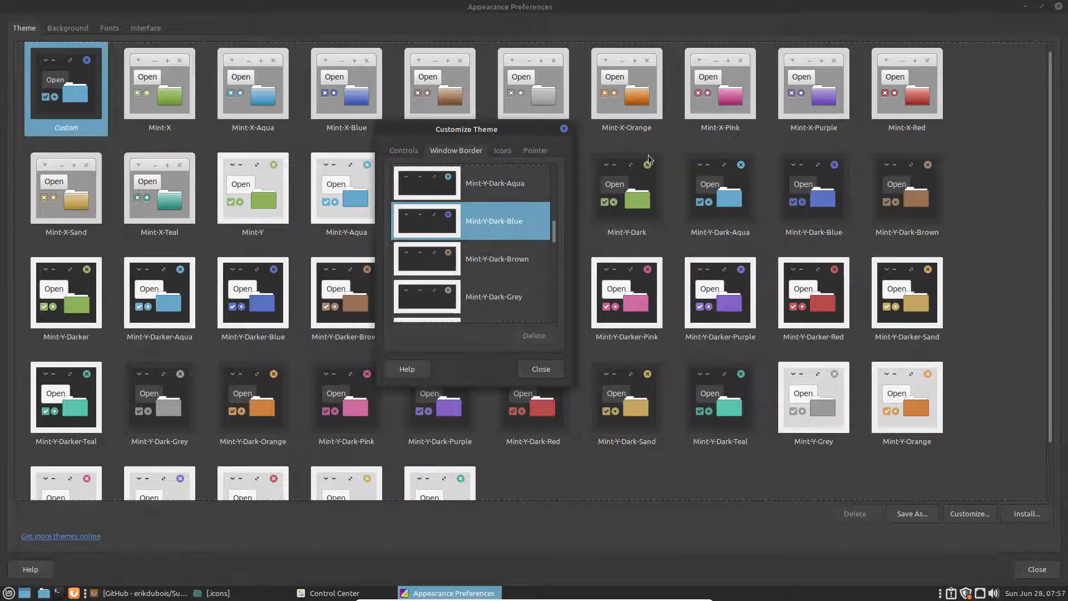
{"action": "left_click", "coordinate": [499, 188]}
{"action": "left_click", "coordinate": [495, 224]}
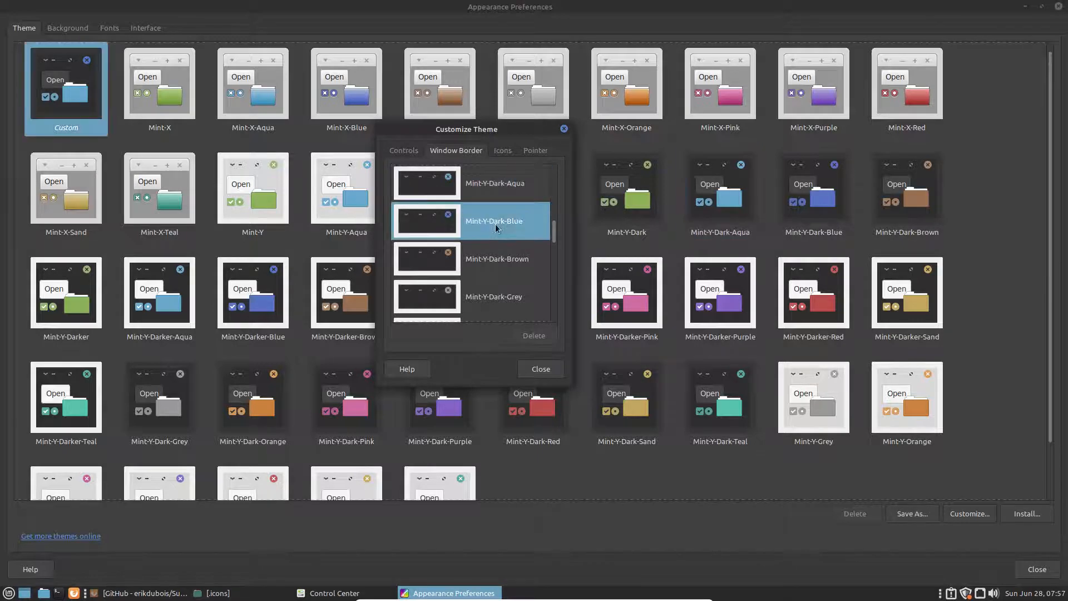
{"action": "left_click", "coordinate": [497, 190]}
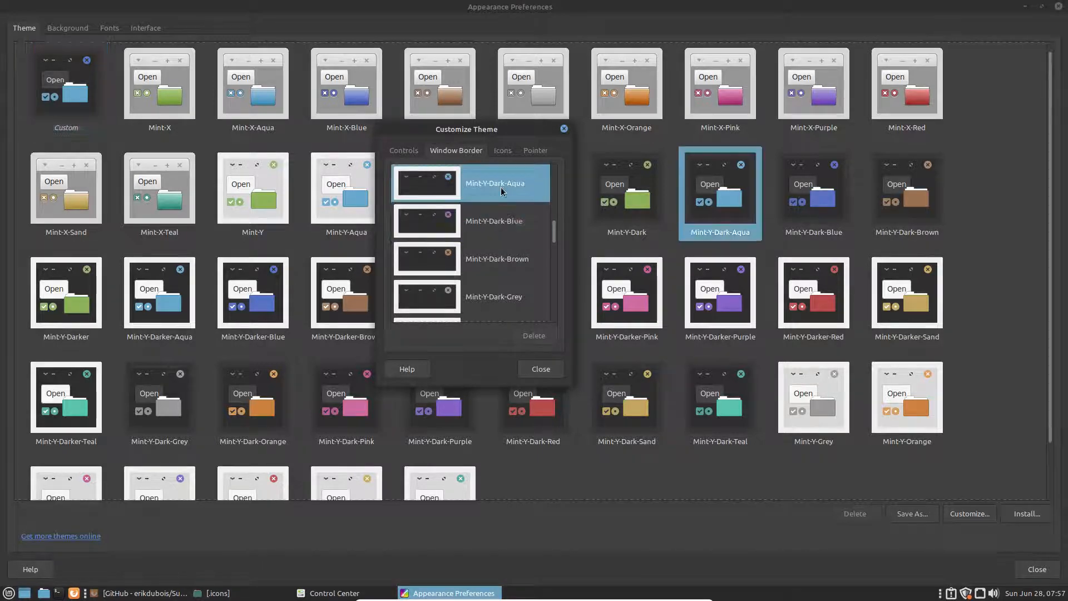
Step: Select the Sardi Flexible Arc icon theme and close the appearance settings
{"action": "left_click", "coordinate": [503, 150]}
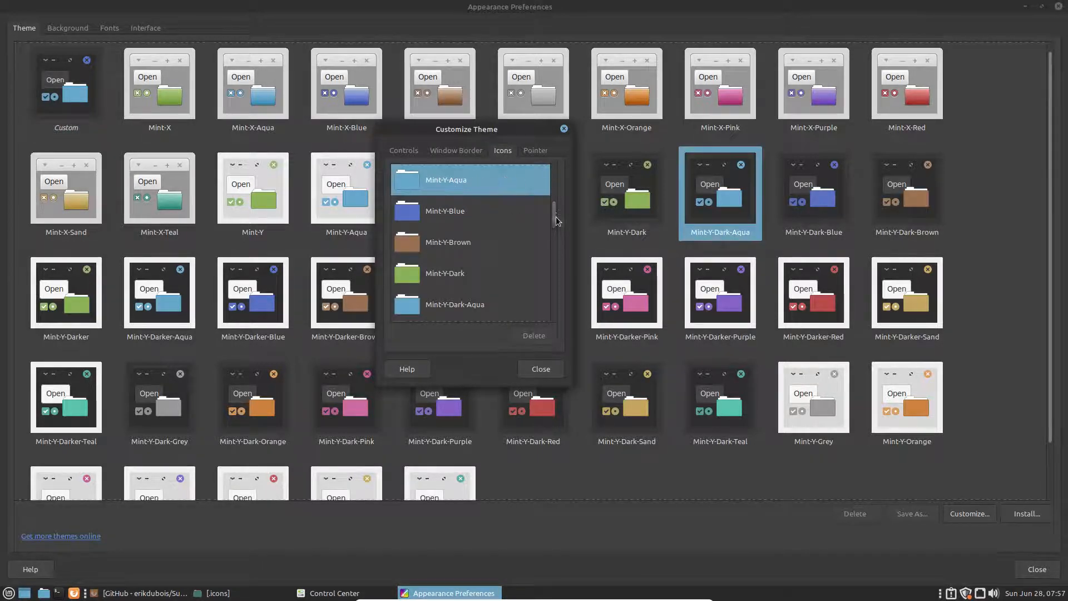
{"action": "mouse_move", "coordinate": [556, 220]}
{"action": "left_mouse_down"}
{"action": "mouse_move", "coordinate": [555, 163]}
{"action": "mouse_move", "coordinate": [550, 223]}
{"action": "left_mouse_up"}
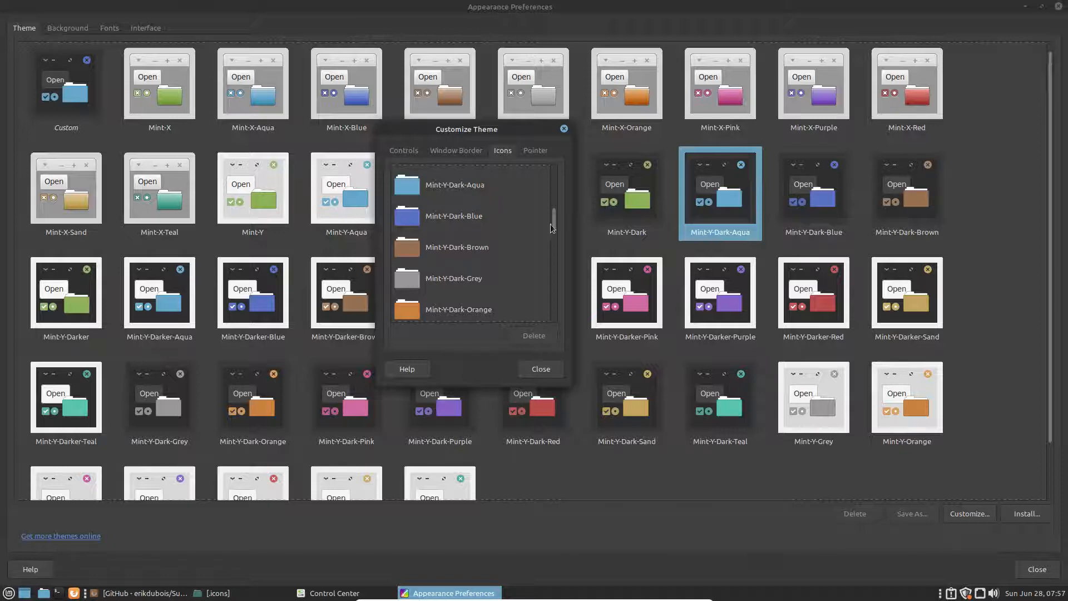
{"action": "left_click_drag", "start_coordinate": [551, 224], "coordinate": [554, 260]}
{"action": "left_click", "coordinate": [449, 285]}
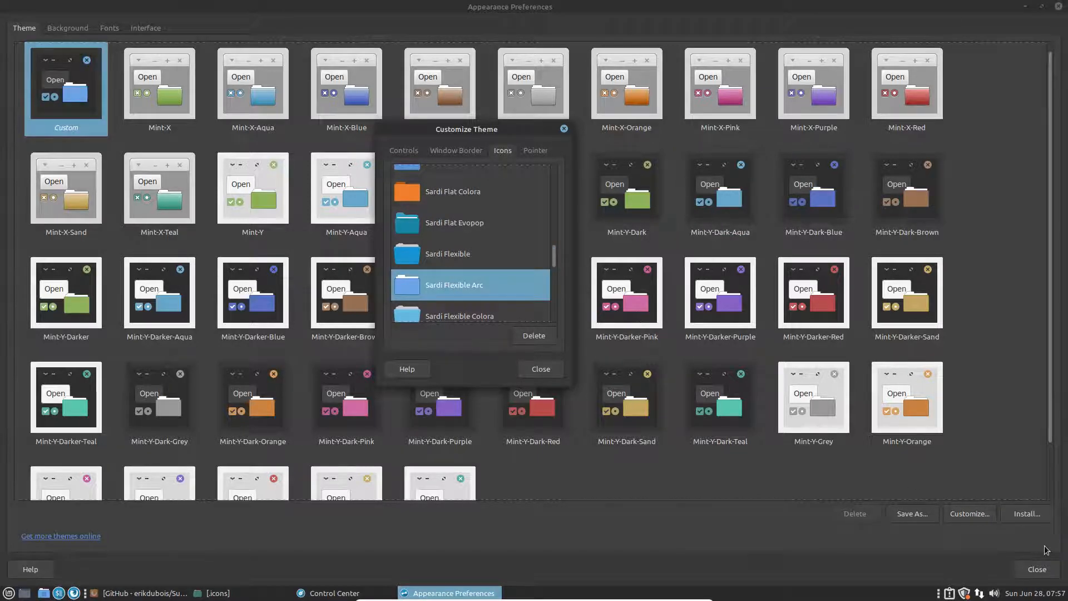
{"action": "left_click", "coordinate": [1038, 570]}
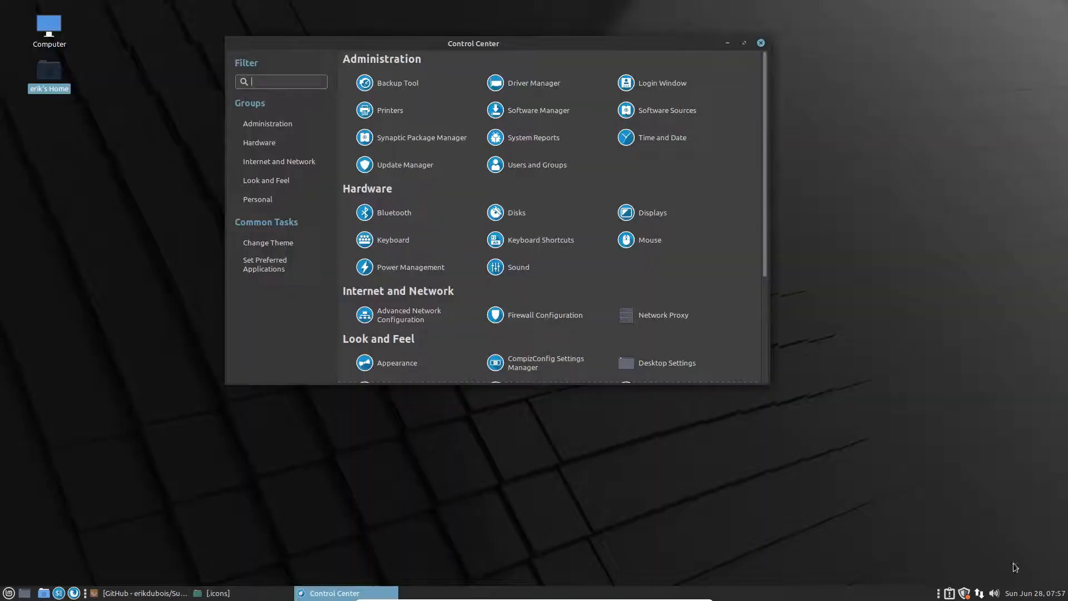
Step: Close Control Center and show All applications in the Mint menu
{"action": "double_click", "coordinate": [626, 43]}
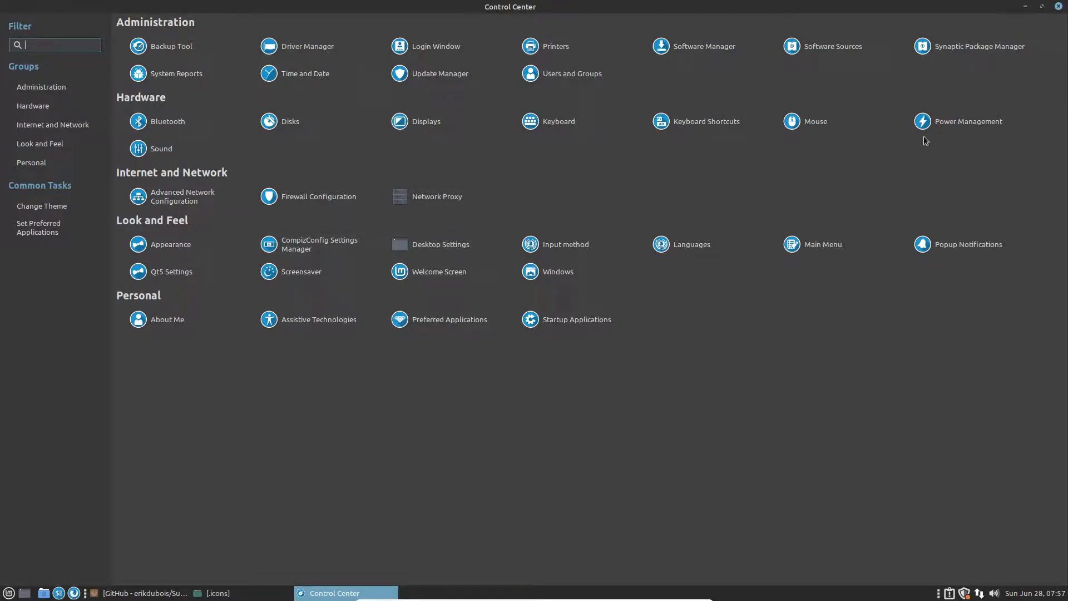
{"action": "left_click", "coordinate": [1058, 6]}
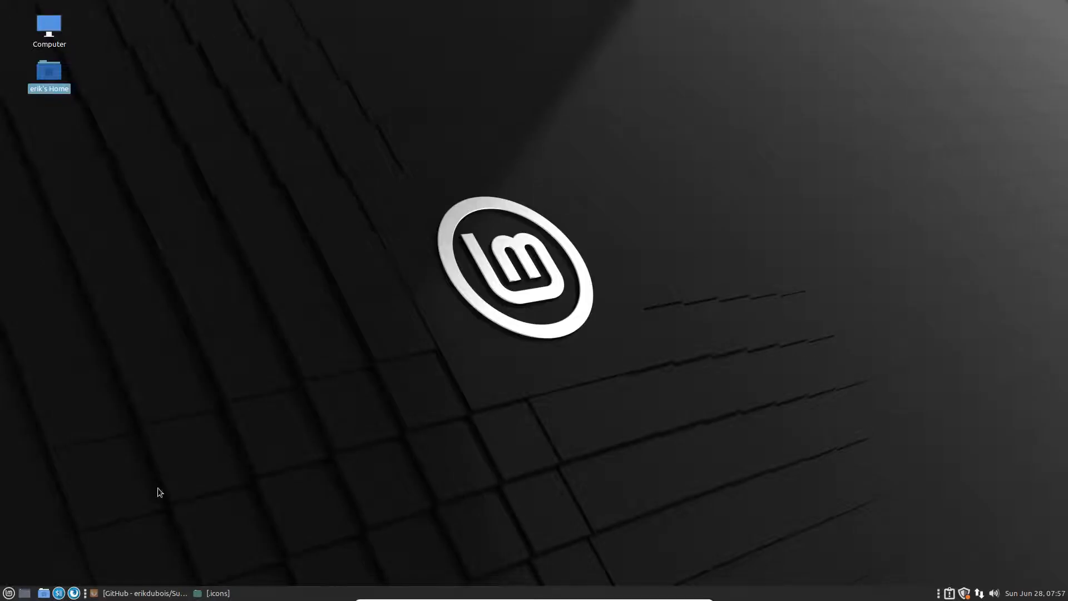
{"action": "left_click", "coordinate": [8, 593]}
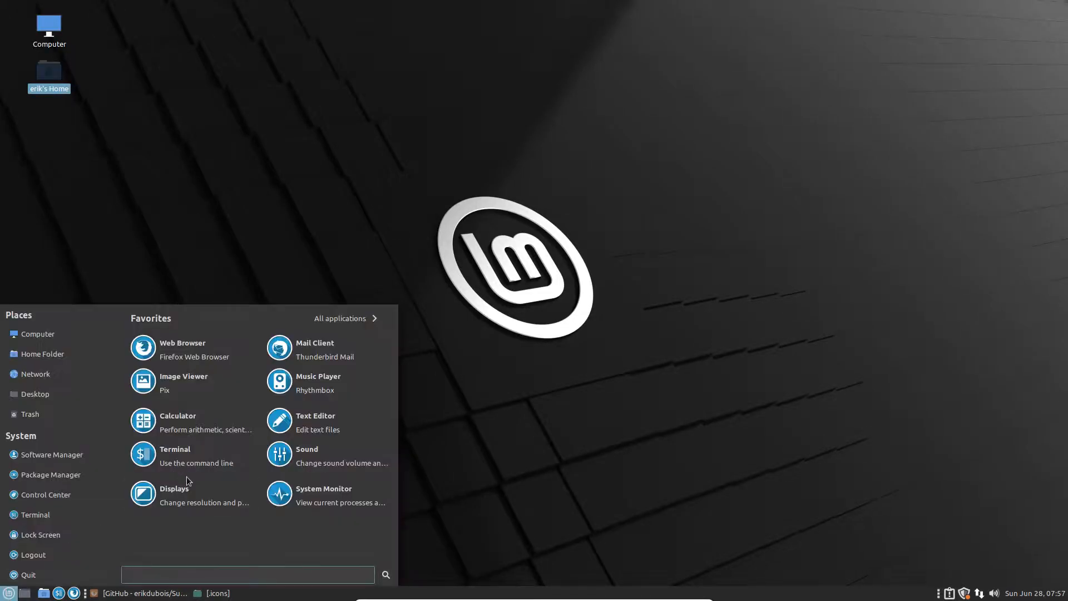
{"action": "left_click", "coordinate": [337, 314]}
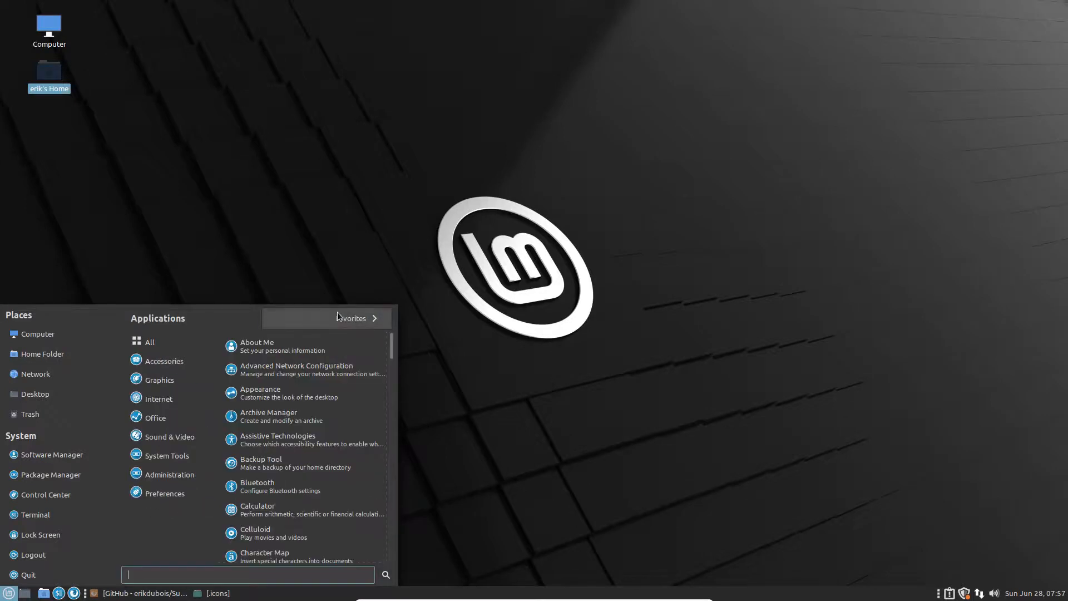
Step: Scroll through the application list with its new Sardi icons, then reopen the menu
{"action": "scroll", "coordinate": [273, 373], "scroll_direction": "down", "scroll_amount": 2}
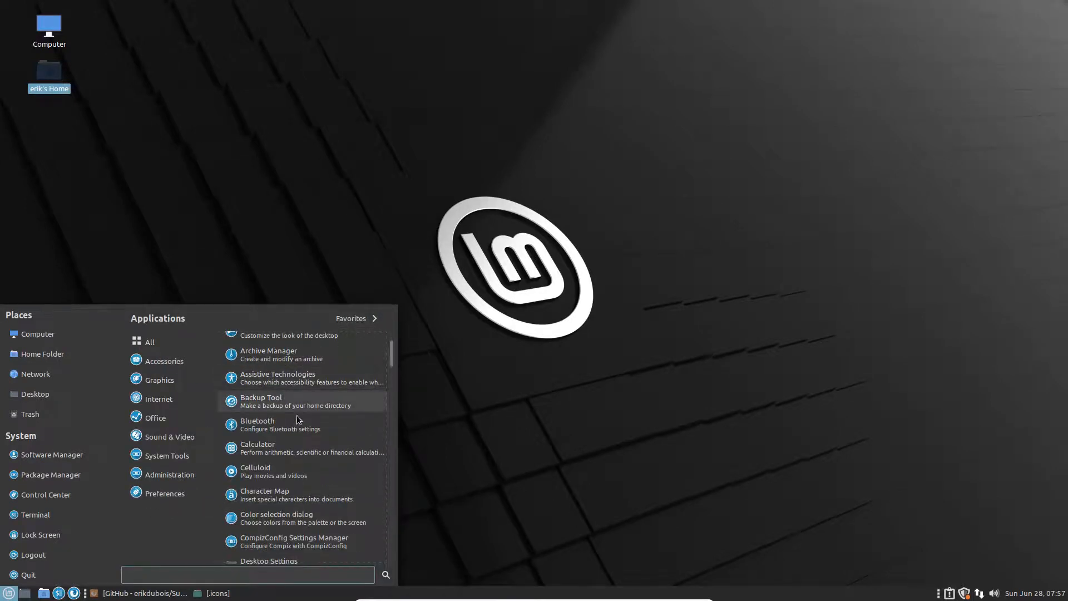
{"action": "scroll", "coordinate": [298, 420], "scroll_direction": "down", "scroll_amount": 8}
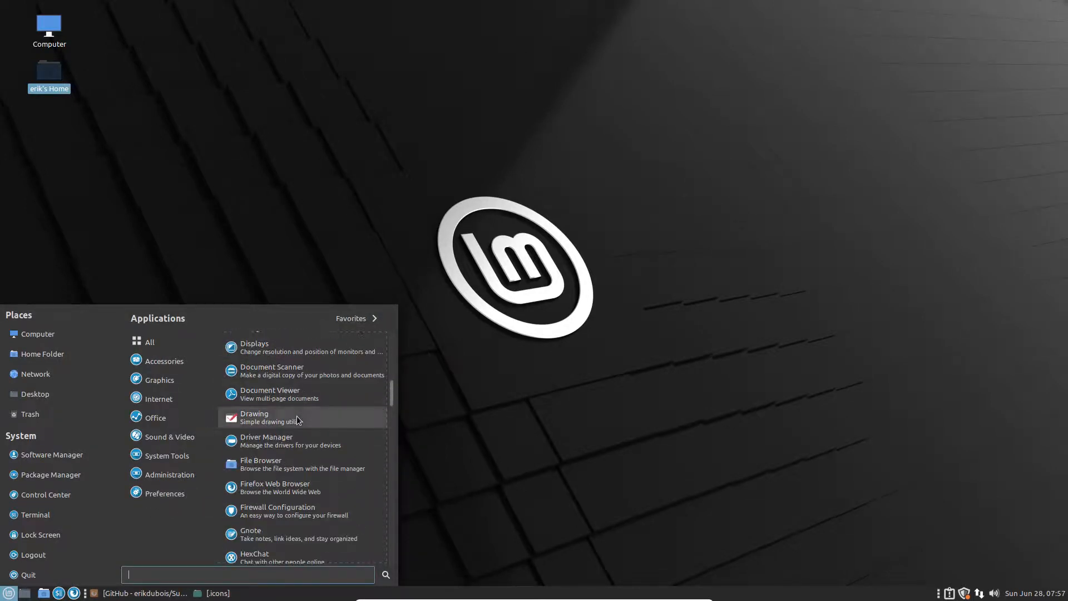
{"action": "scroll", "coordinate": [299, 420], "scroll_direction": "down", "scroll_amount": 1}
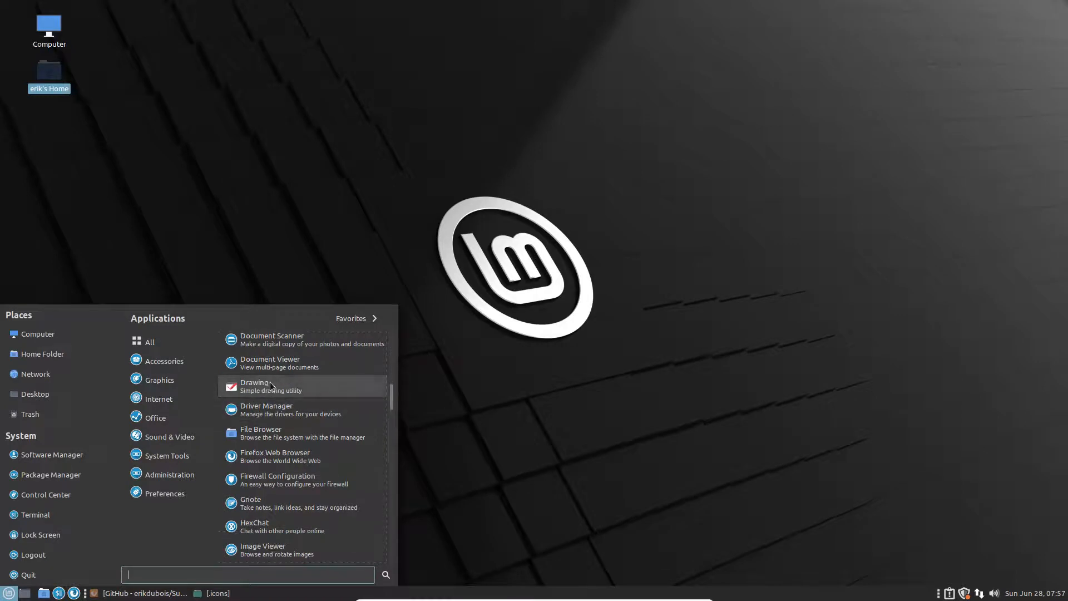
{"action": "scroll", "coordinate": [266, 386], "scroll_direction": "down", "scroll_amount": 12}
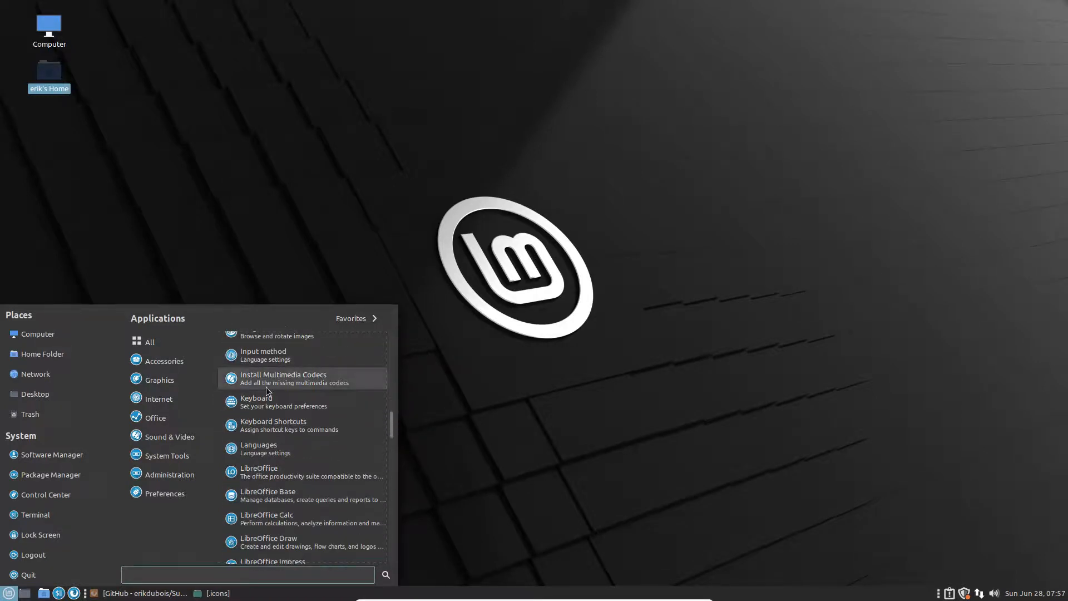
{"action": "scroll", "coordinate": [266, 386], "scroll_direction": "down", "scroll_amount": 12}
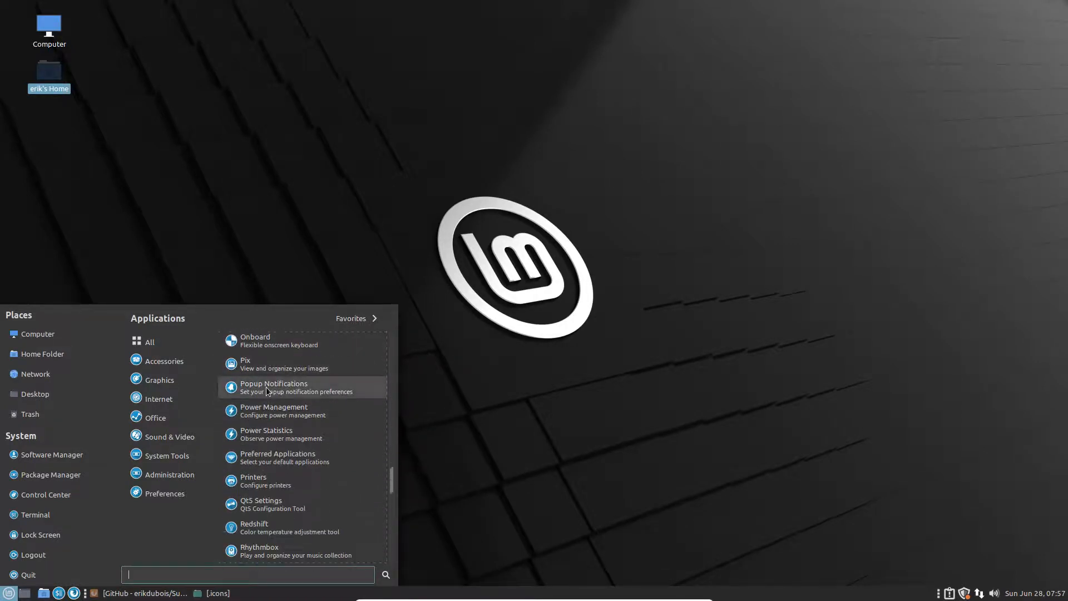
{"action": "scroll", "coordinate": [267, 391], "scroll_direction": "down", "scroll_amount": 12}
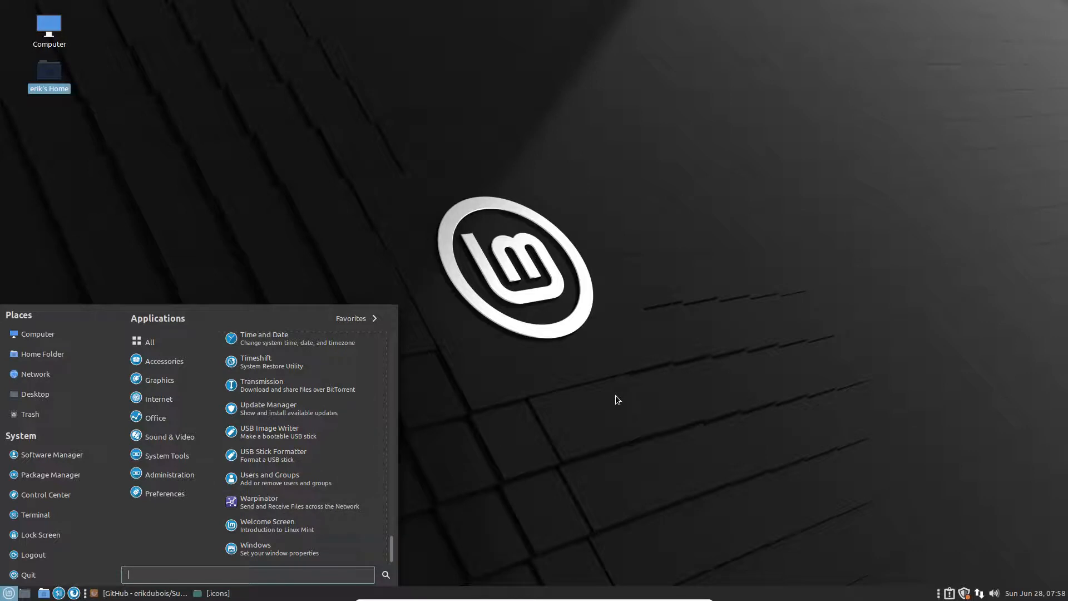
{"action": "left_click", "coordinate": [295, 140]}
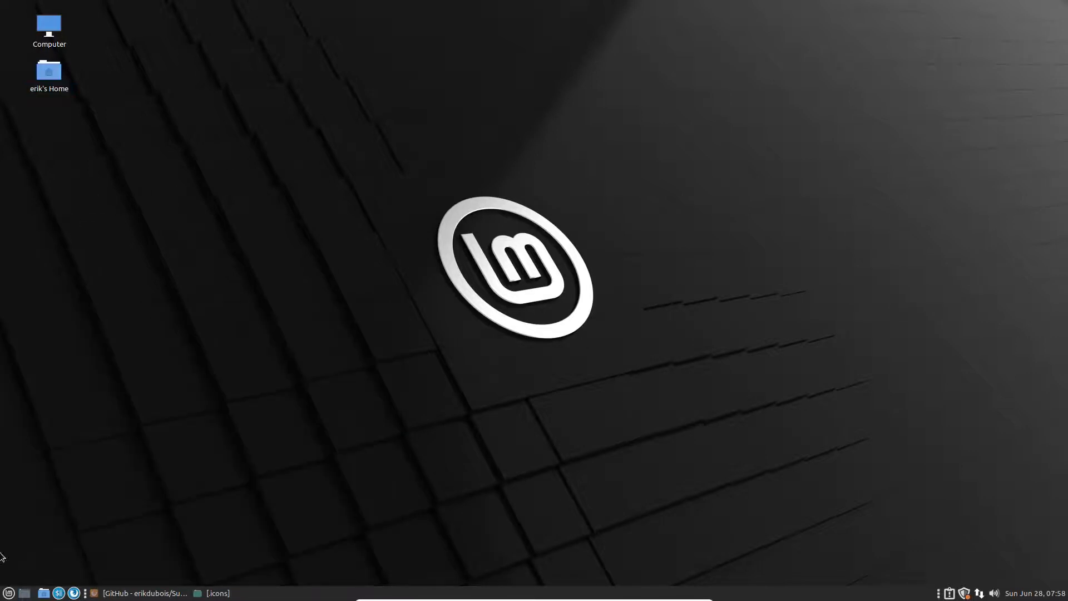
{"action": "left_click", "coordinate": [8, 594]}
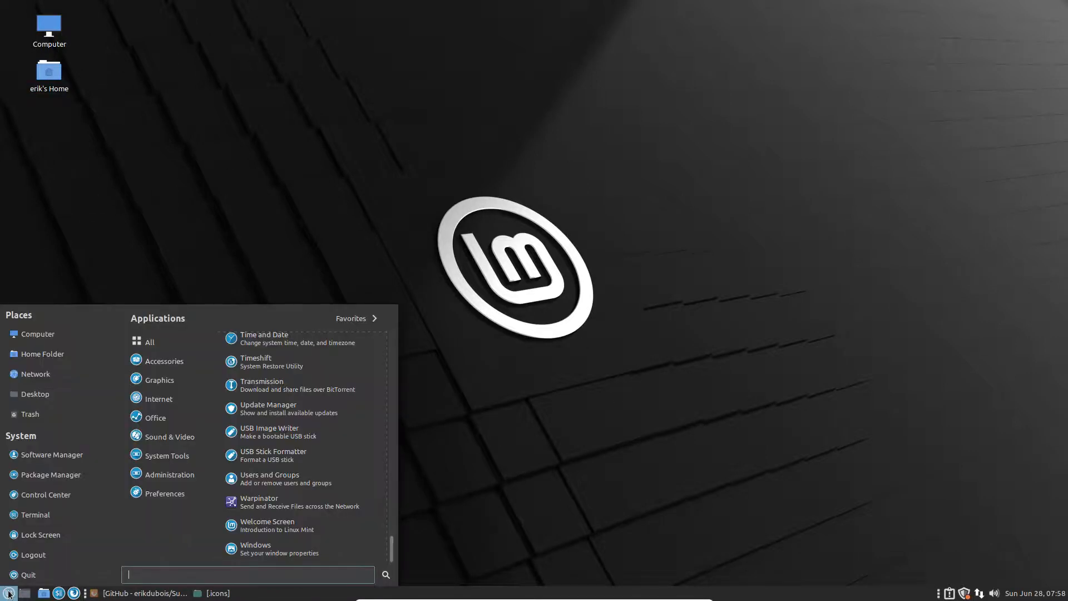
Step: Set the orange flower photo as the Mint desktop background, passing over the green leaf
{"action": "right_click", "coordinate": [588, 472]}
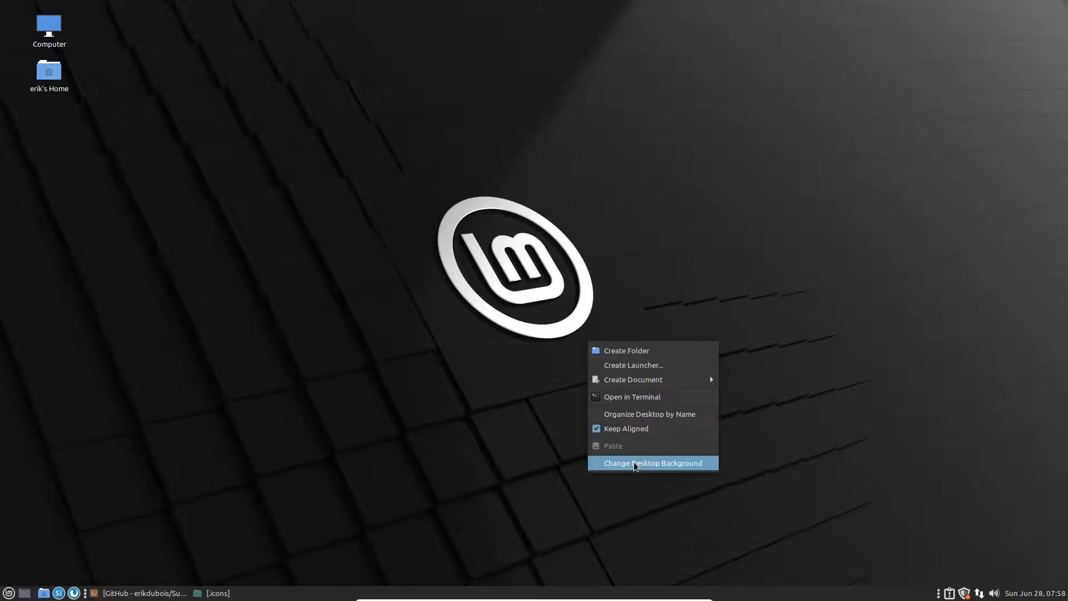
{"action": "left_click", "coordinate": [688, 468]}
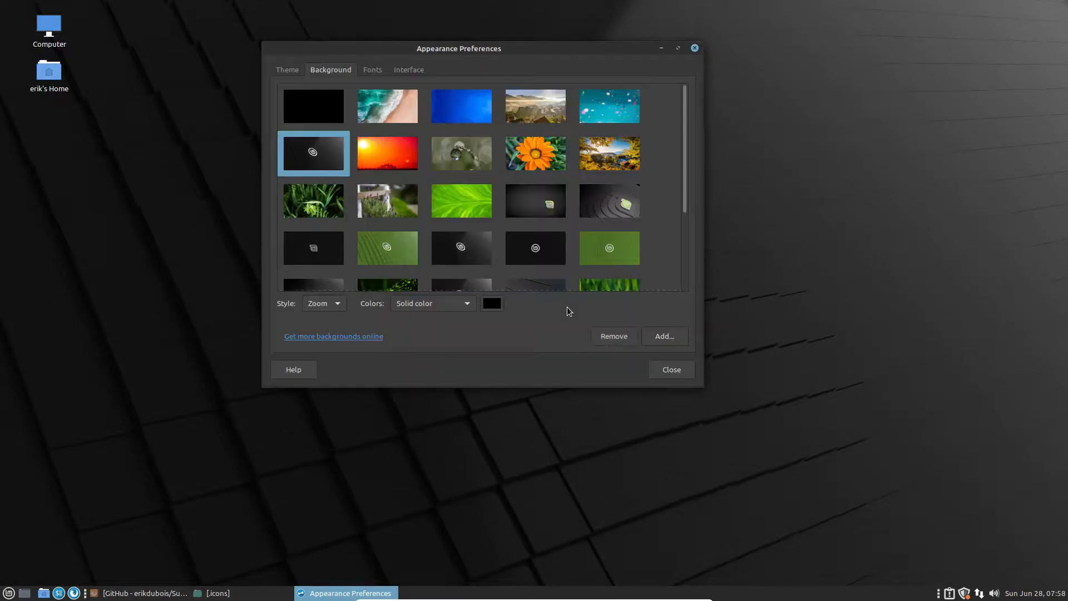
{"action": "left_click", "coordinate": [461, 201]}
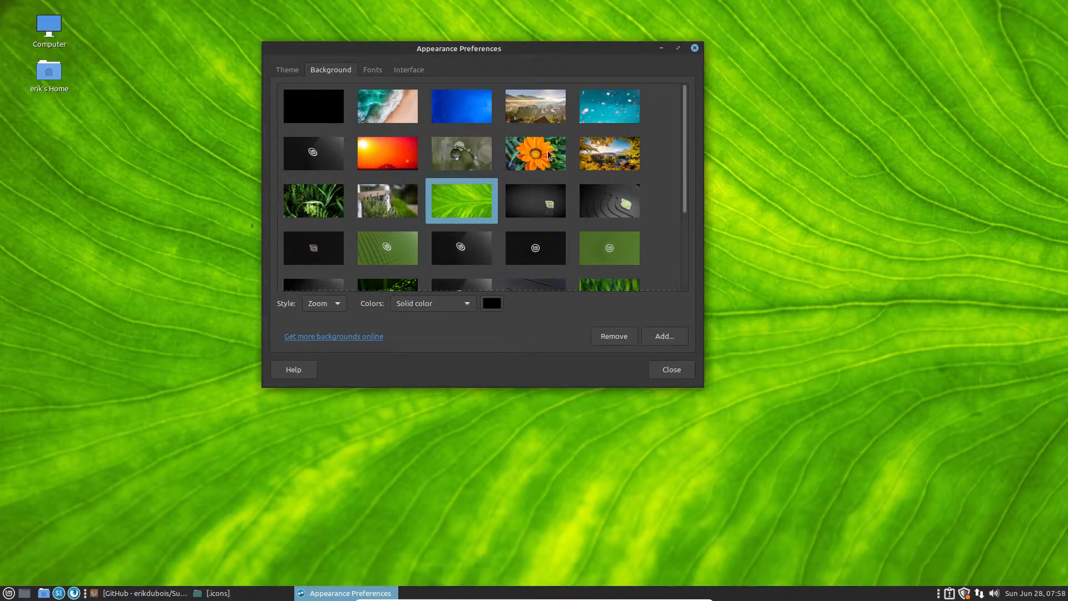
{"action": "left_click", "coordinate": [549, 155]}
{"action": "left_click", "coordinate": [665, 367]}
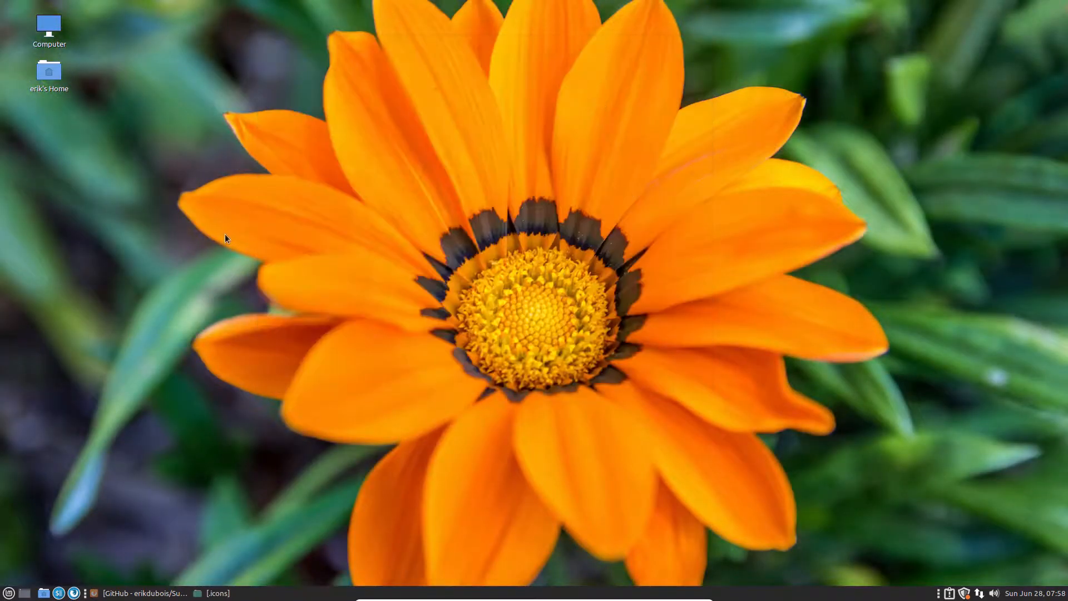
{"action": "left_click", "coordinate": [5, 596]}
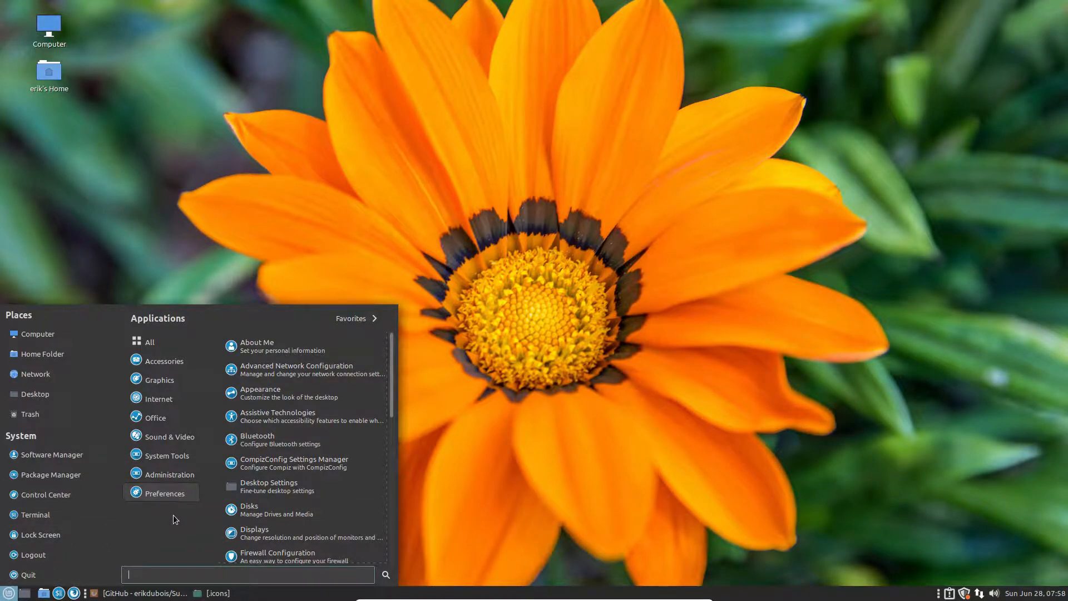
Step: Search 'app' in the Mint menu and add Appearance to the favorites
{"action": "type", "text": "app"}
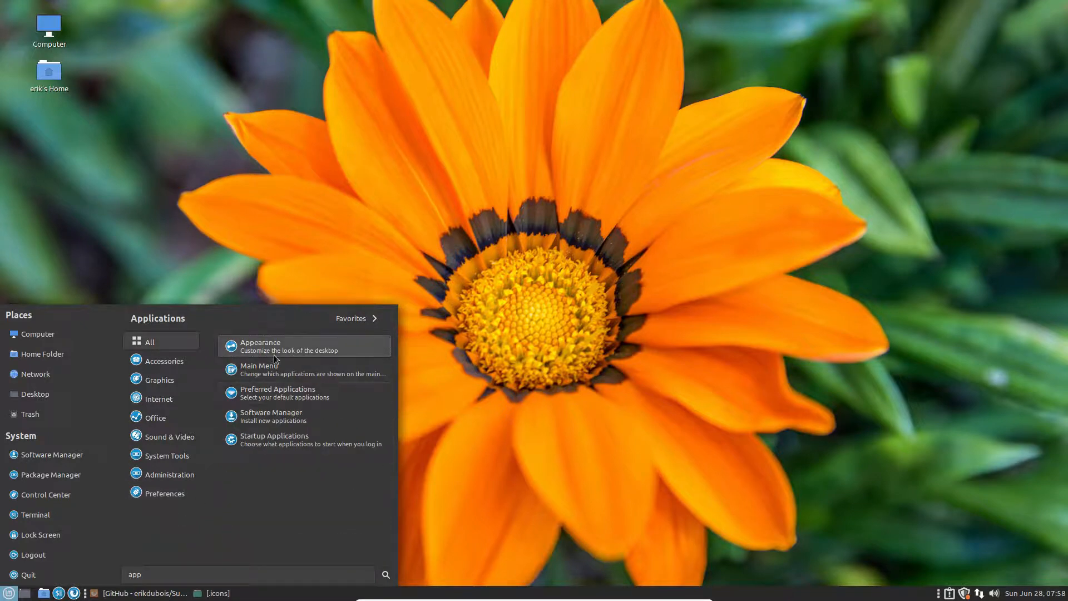
{"action": "left_click_drag", "start_coordinate": [274, 359], "coordinate": [328, 346]}
{"action": "right_click", "coordinate": [305, 351]}
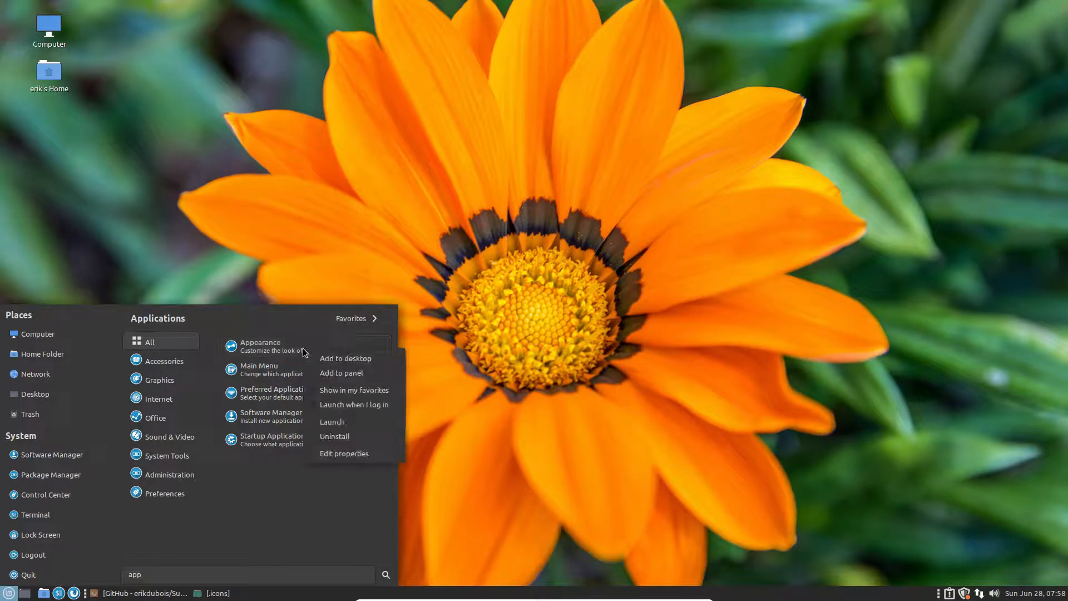
{"action": "left_click", "coordinate": [355, 389]}
{"action": "left_click", "coordinate": [359, 322]}
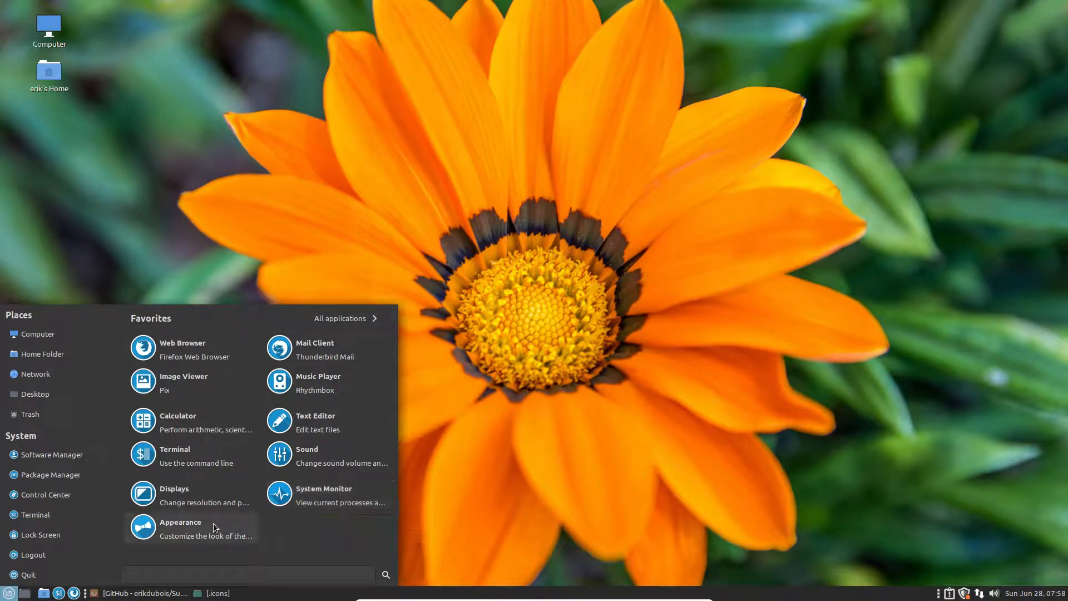
Step: Cancel the Firefox file dialog Appearance opened and close Firefox with all its tabs
{"action": "left_click", "coordinate": [185, 525]}
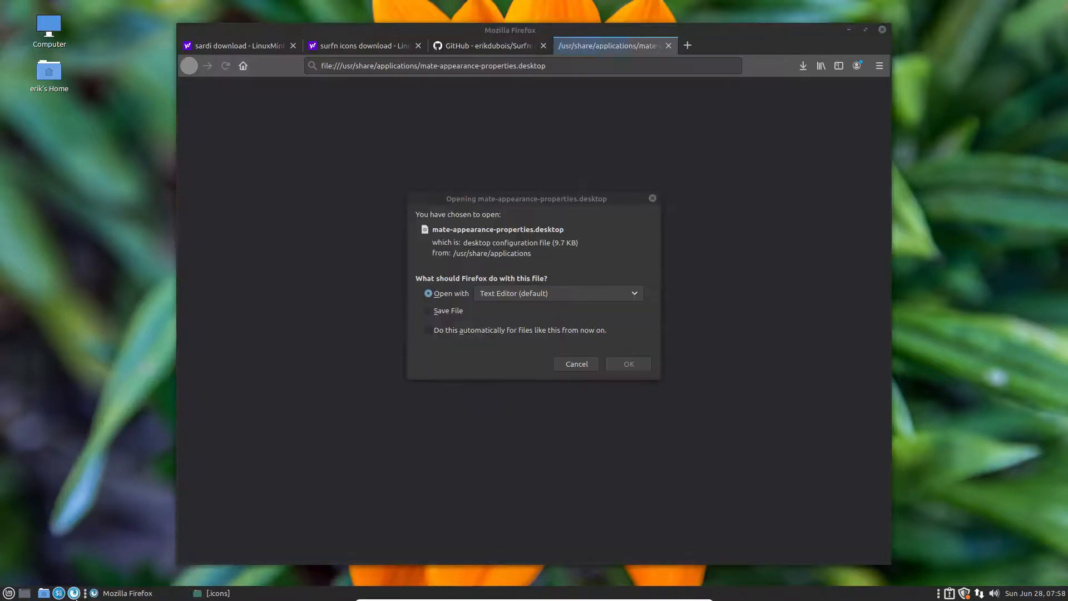
{"action": "left_click", "coordinate": [582, 366]}
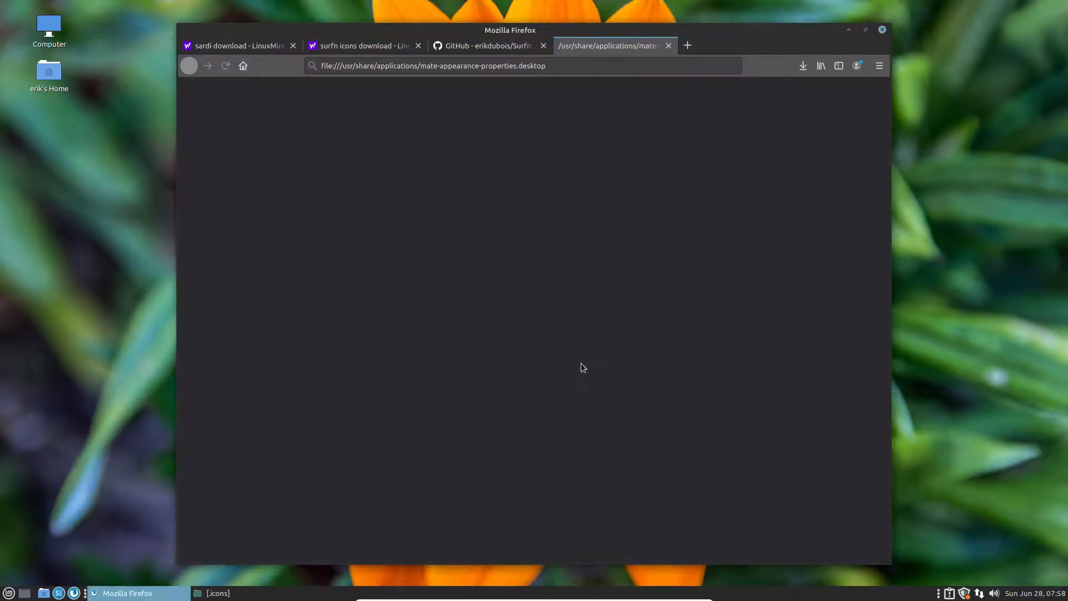
{"action": "left_click", "coordinate": [882, 30]}
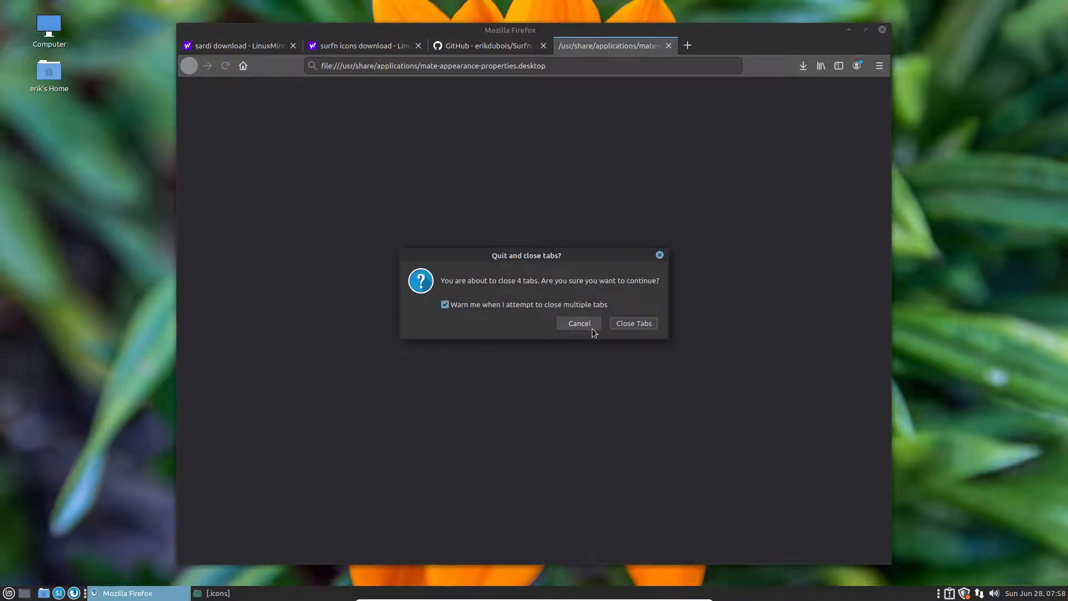
{"action": "left_click", "coordinate": [584, 305]}
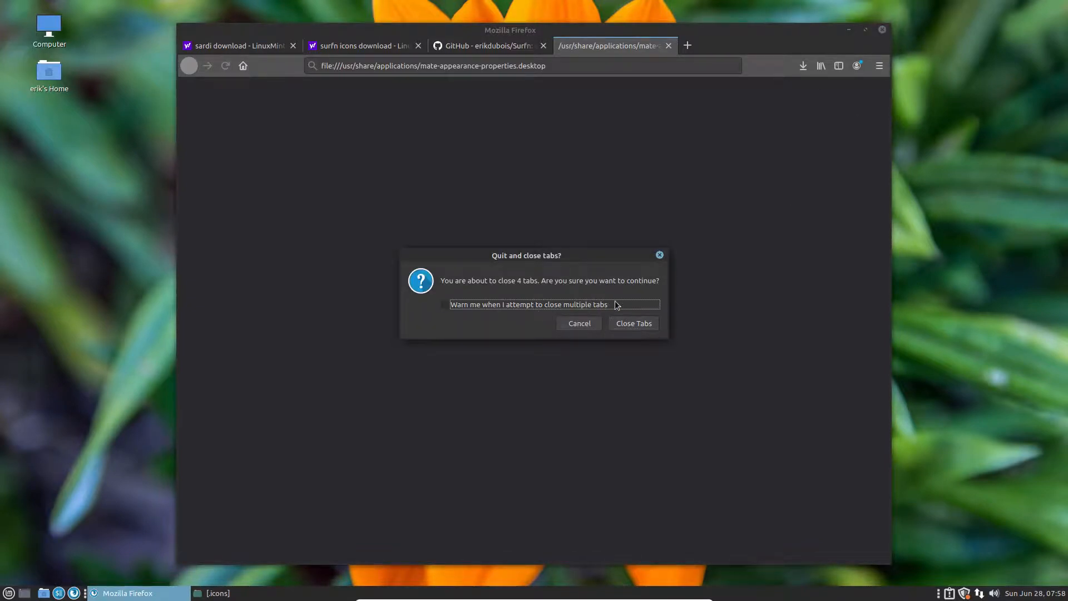
{"action": "left_click", "coordinate": [630, 327]}
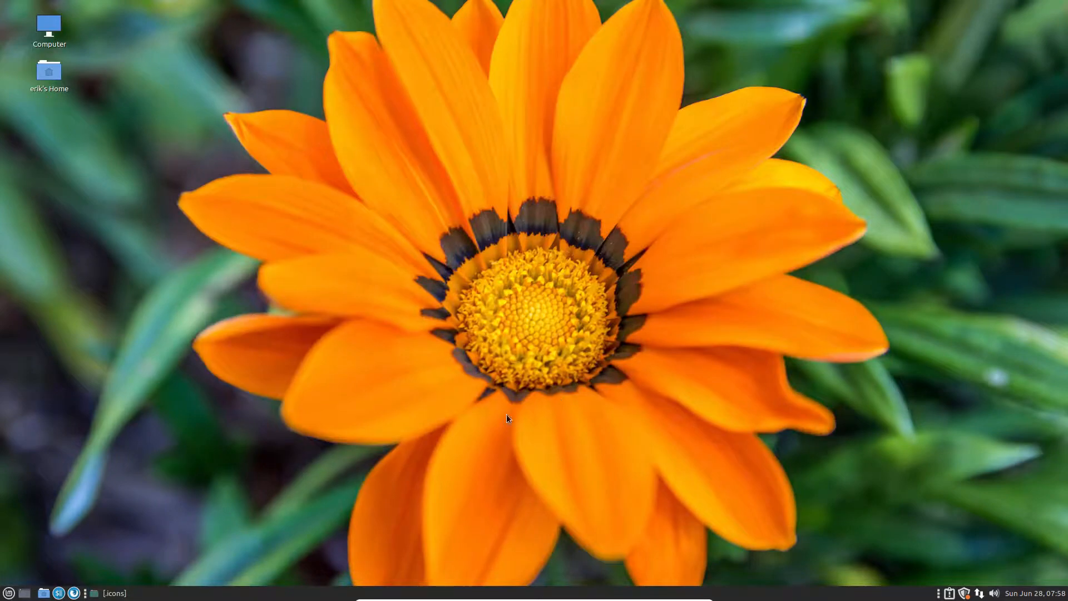
{"action": "left_click", "coordinate": [8, 594]}
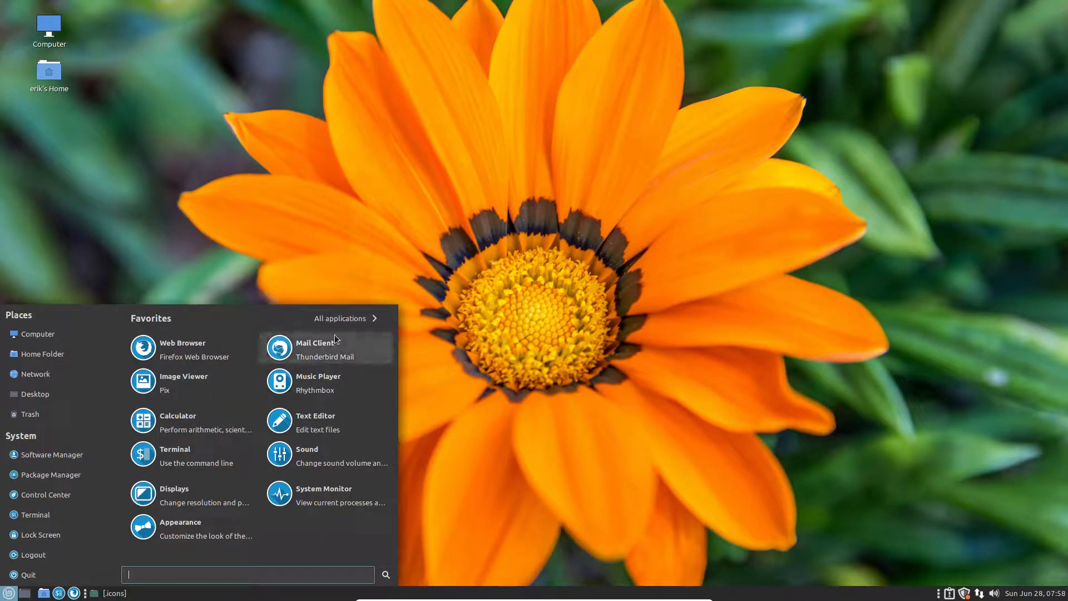
Step: Switch the icon theme to Surfn Numix in Appearance's Customize Theme dialog
{"action": "left_click", "coordinate": [184, 528]}
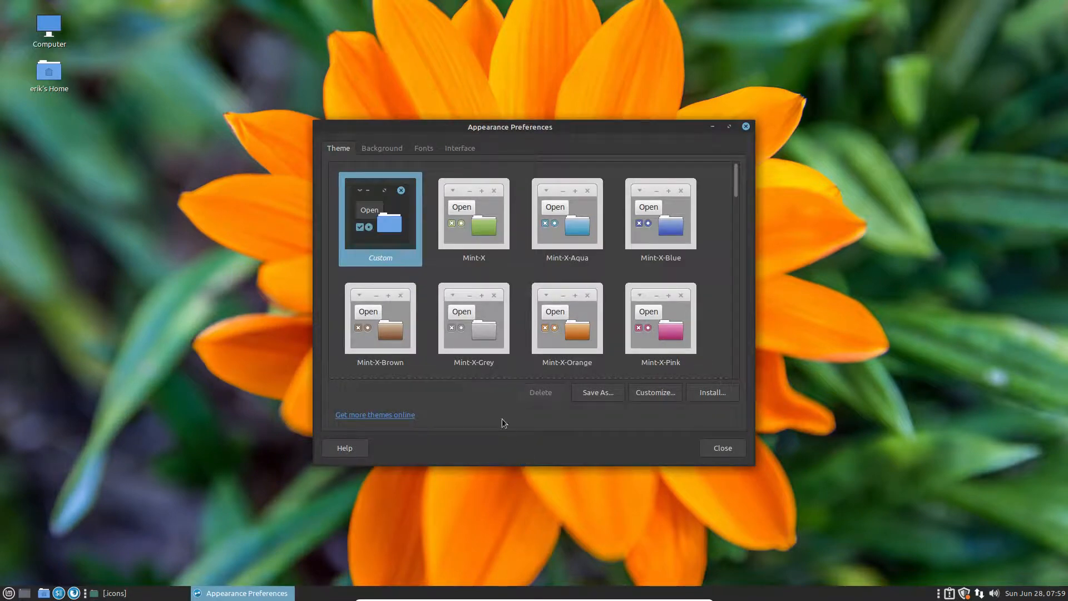
{"action": "left_click", "coordinate": [668, 392]}
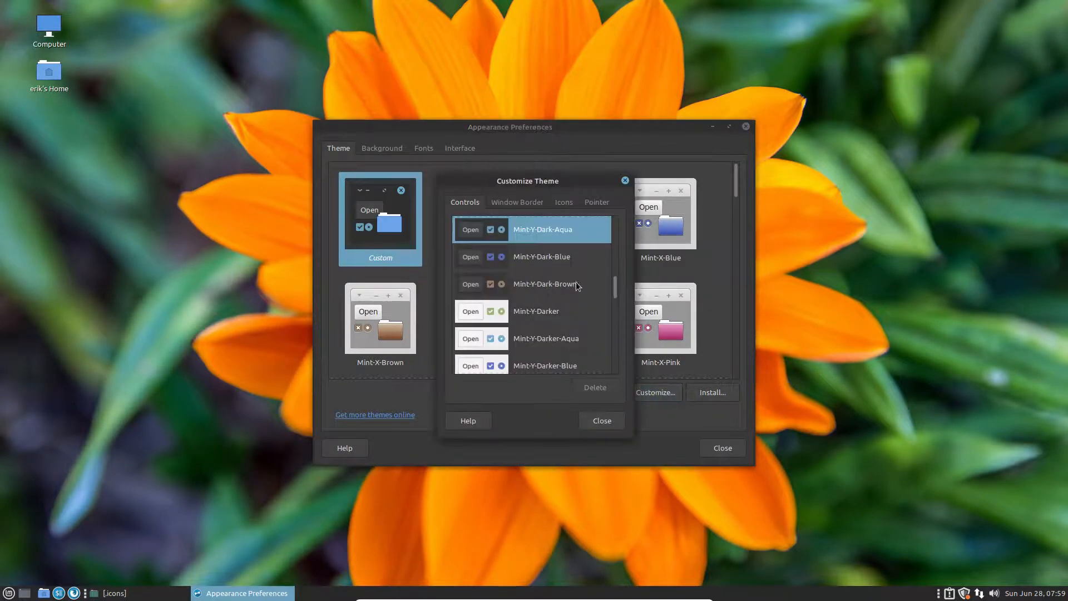
{"action": "left_click", "coordinate": [563, 203]}
{"action": "scroll", "coordinate": [551, 289], "scroll_direction": "down", "scroll_amount": 15}
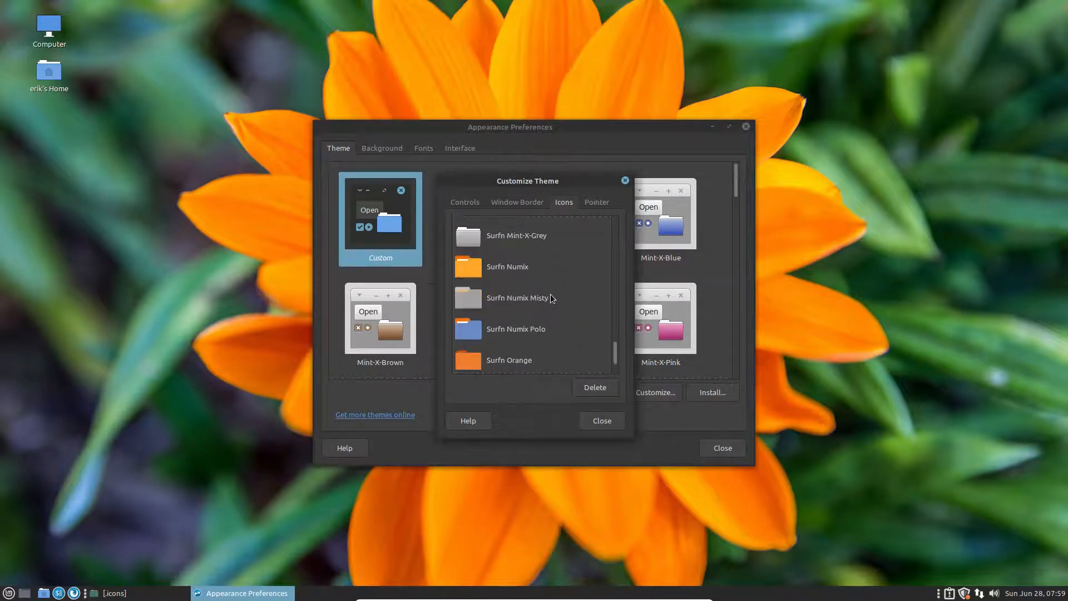
{"action": "left_click", "coordinate": [538, 273]}
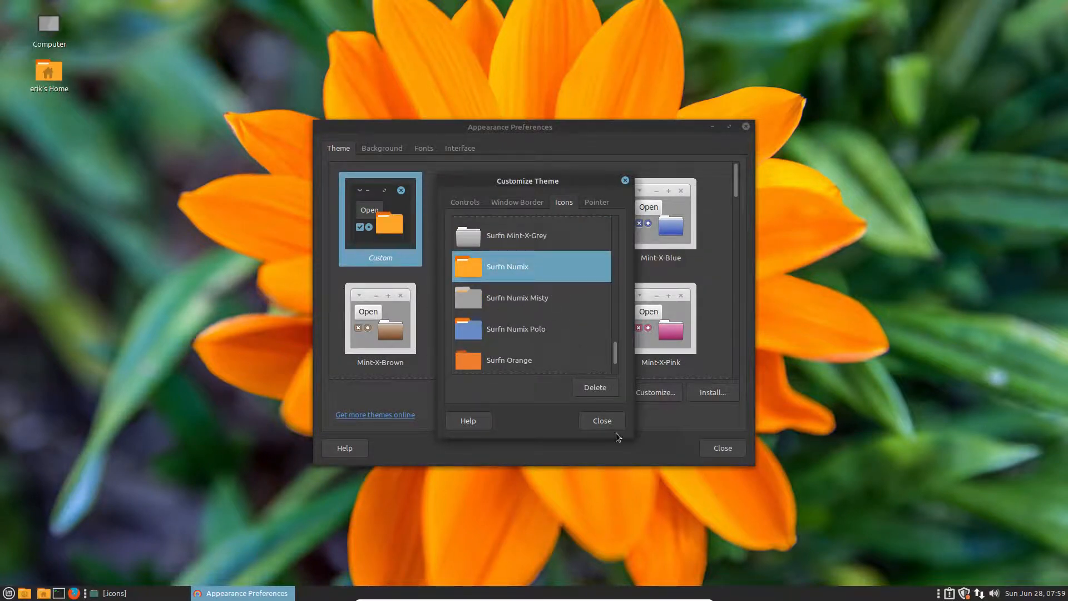
{"action": "left_click", "coordinate": [746, 127]}
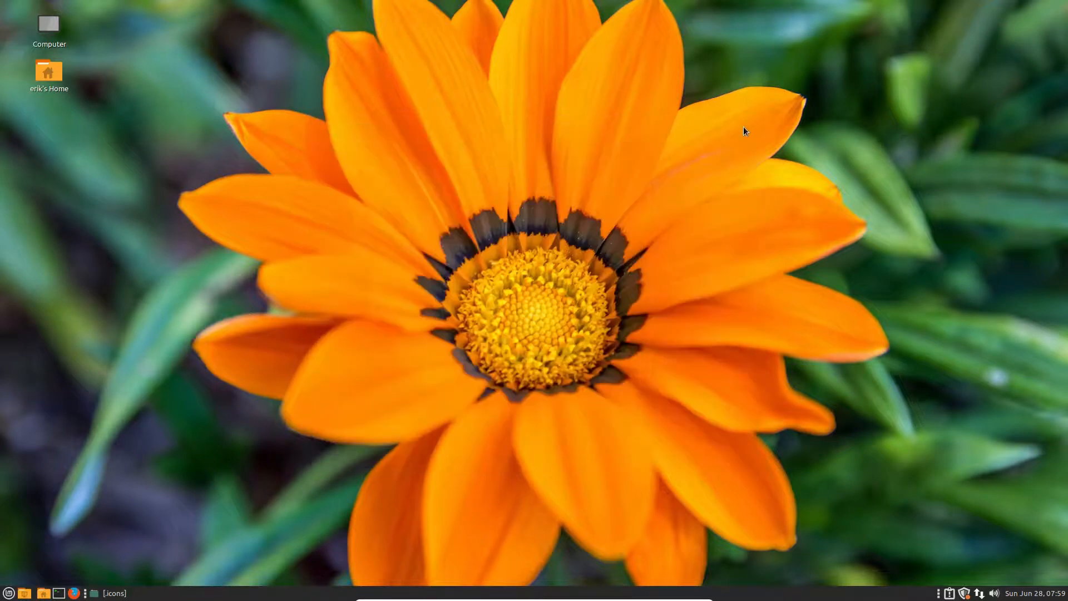
Step: Open the home folder to view the orange icons and restore its window to a centred size
{"action": "double_click", "coordinate": [55, 76]}
{"action": "left_click_drag", "start_coordinate": [548, 12], "coordinate": [601, 79]}
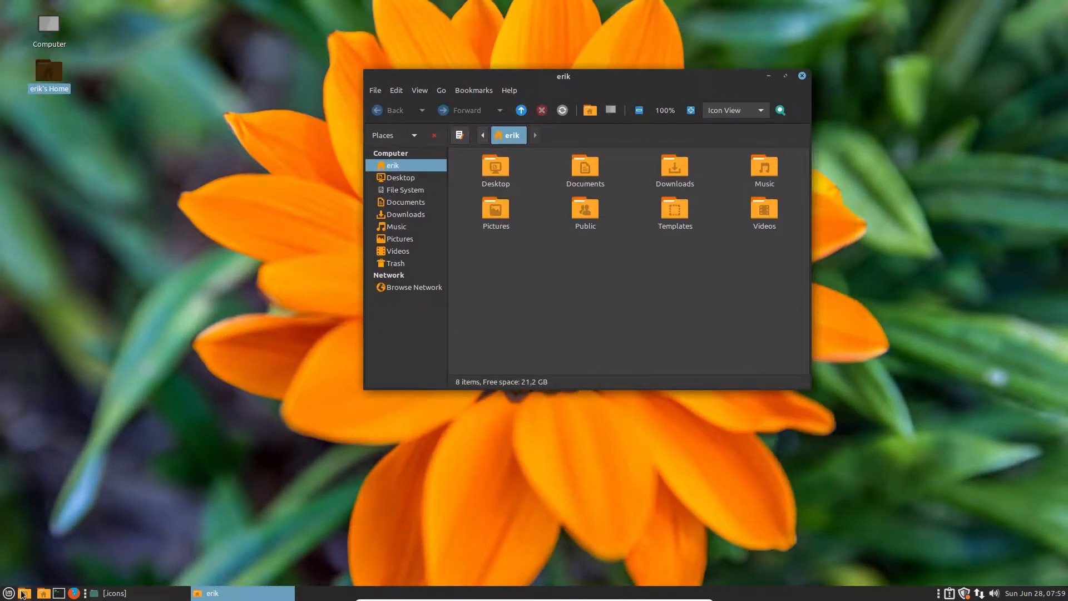
{"action": "left_click", "coordinate": [7, 594]}
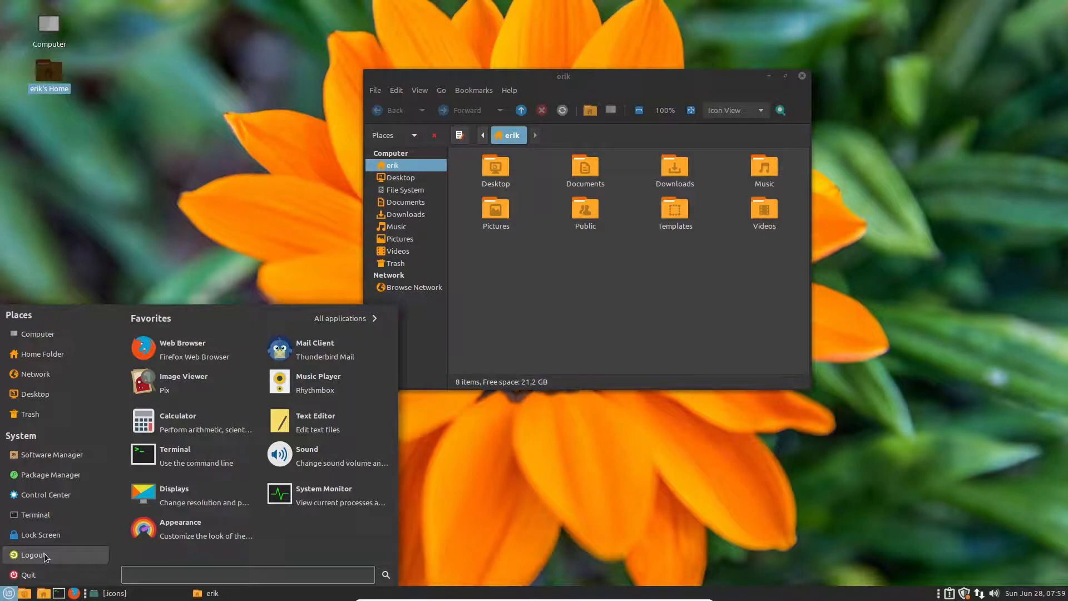
Step: Enter 'Linux Mint' as the menu's Button text in Menu preferences and preview the menu
{"action": "right_click", "coordinate": [5, 595]}
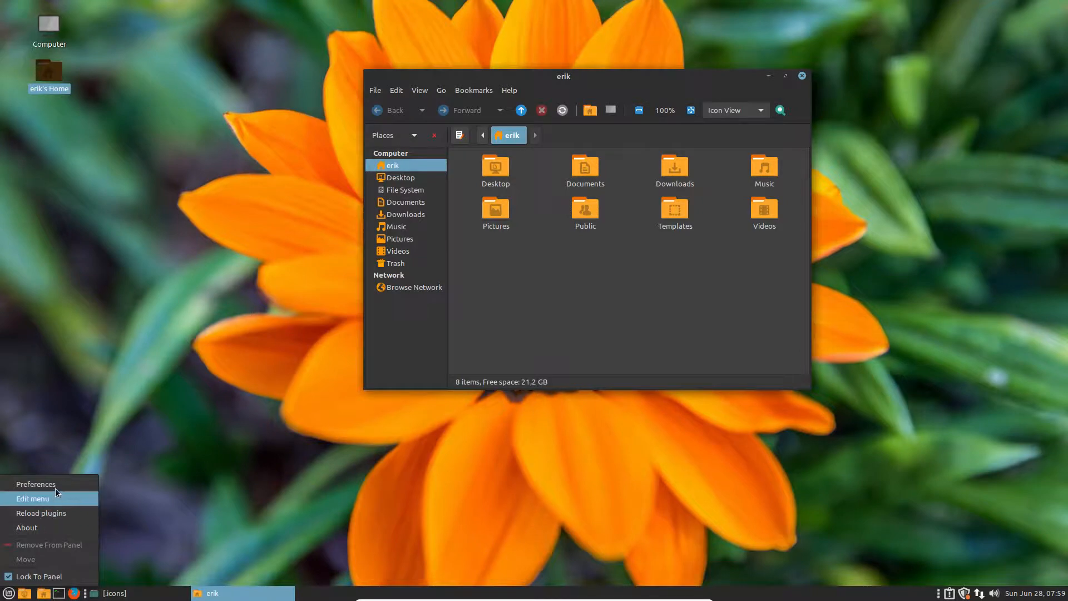
{"action": "left_click", "coordinate": [84, 490]}
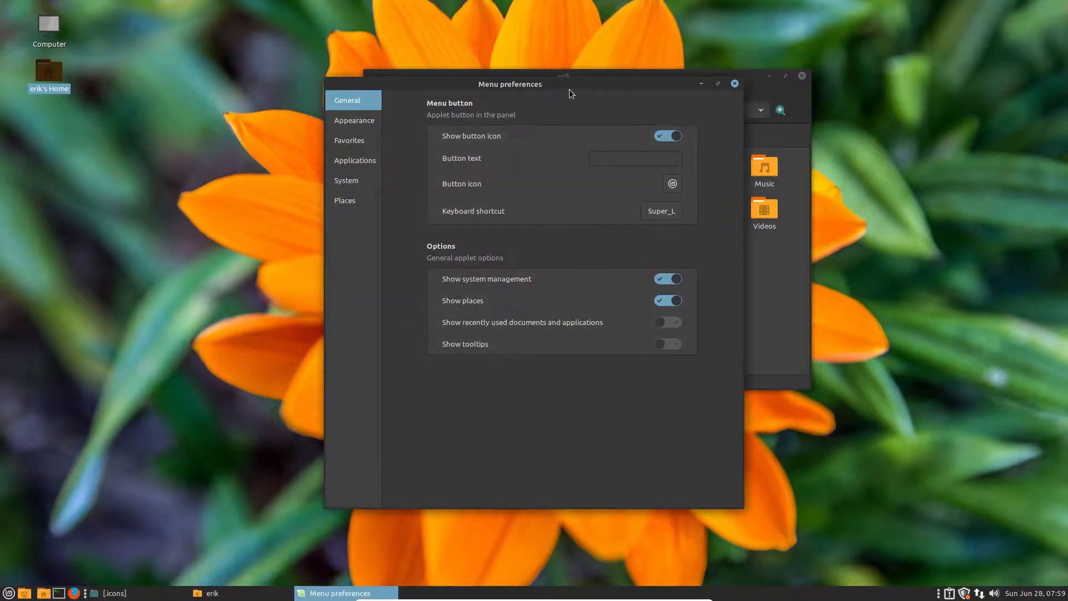
{"action": "left_click_drag", "start_coordinate": [564, 81], "coordinate": [733, 141]}
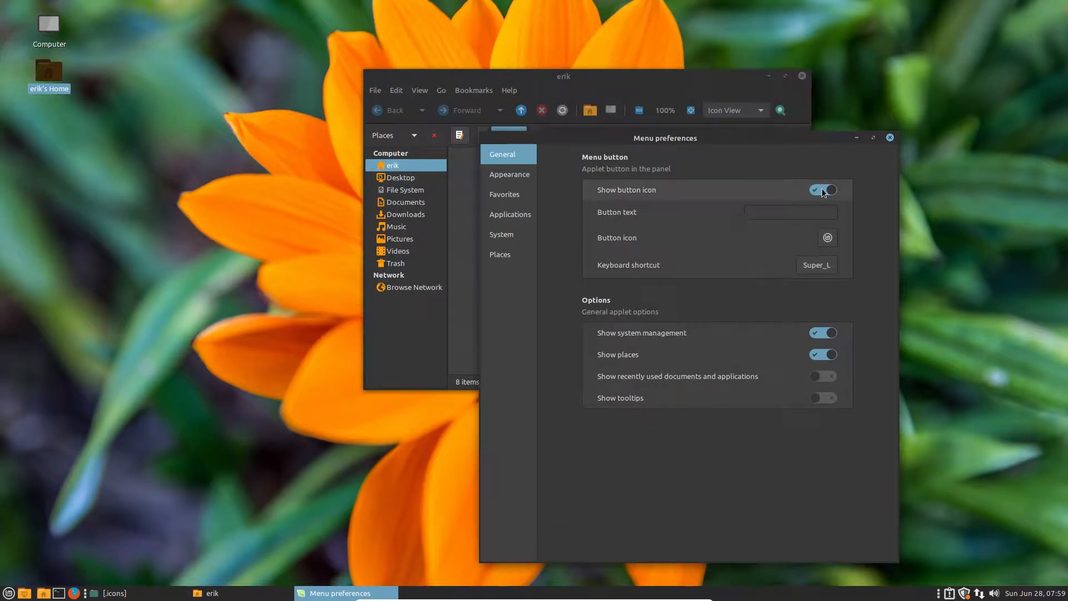
{"action": "left_click", "coordinate": [800, 213]}
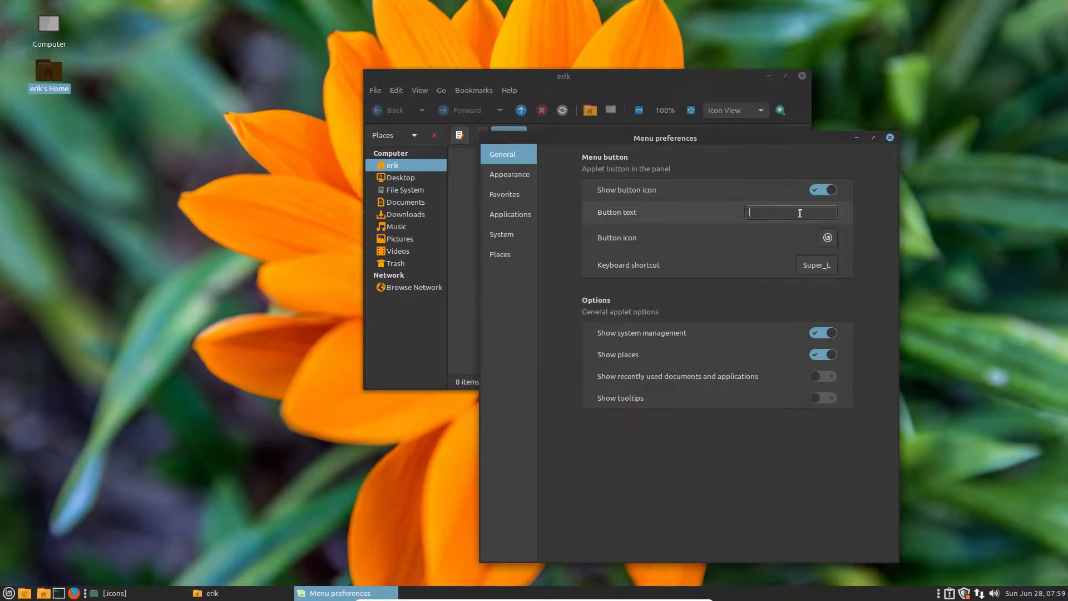
{"action": "type", "text": "Linux"}
{"action": "type", "text": "Mint"}
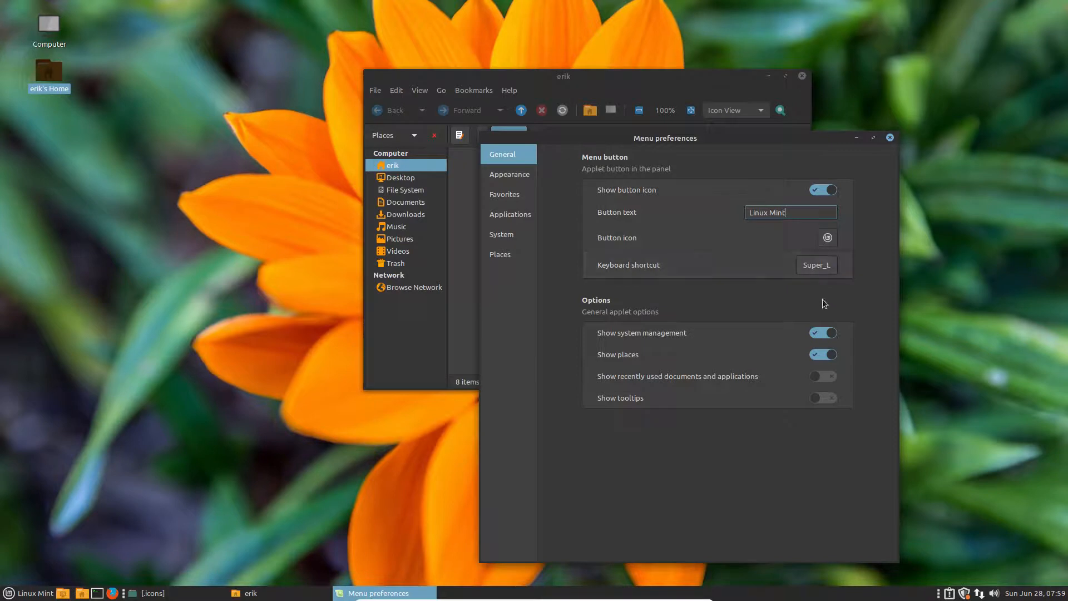
{"action": "key", "text": "super"}
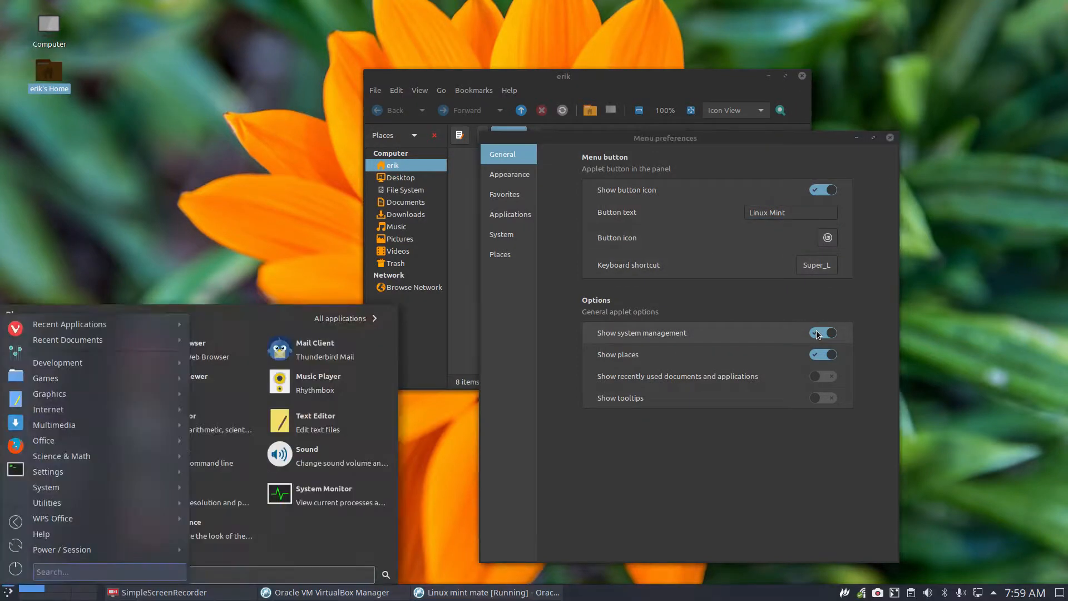
{"action": "left_click", "coordinate": [953, 272]}
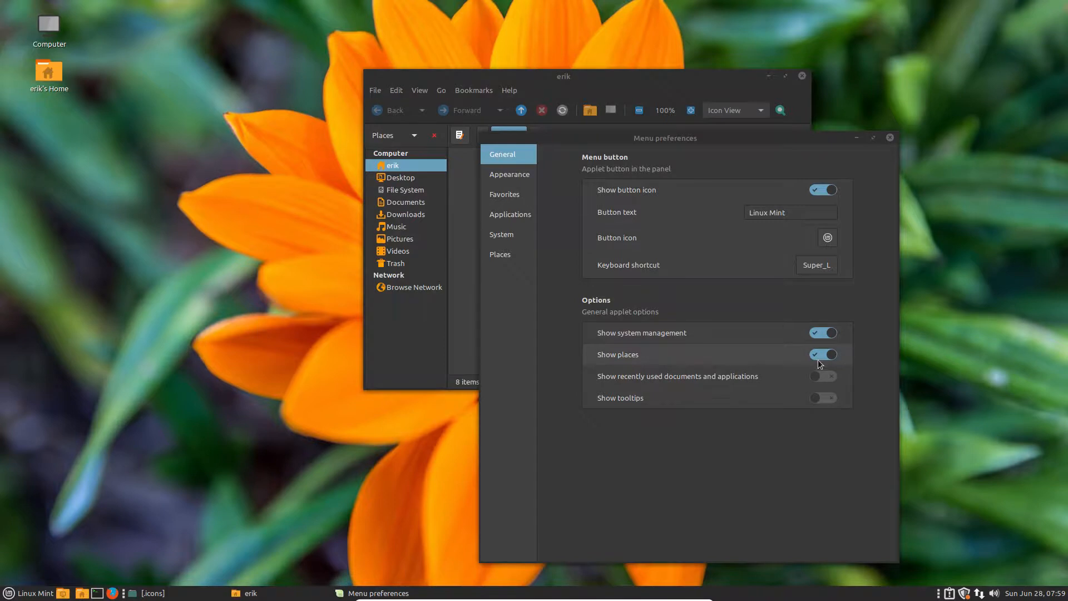
Step: Preview the Adwaita-dark and Clearlooks menu themes on the Appearance page
{"action": "left_click", "coordinate": [513, 176]}
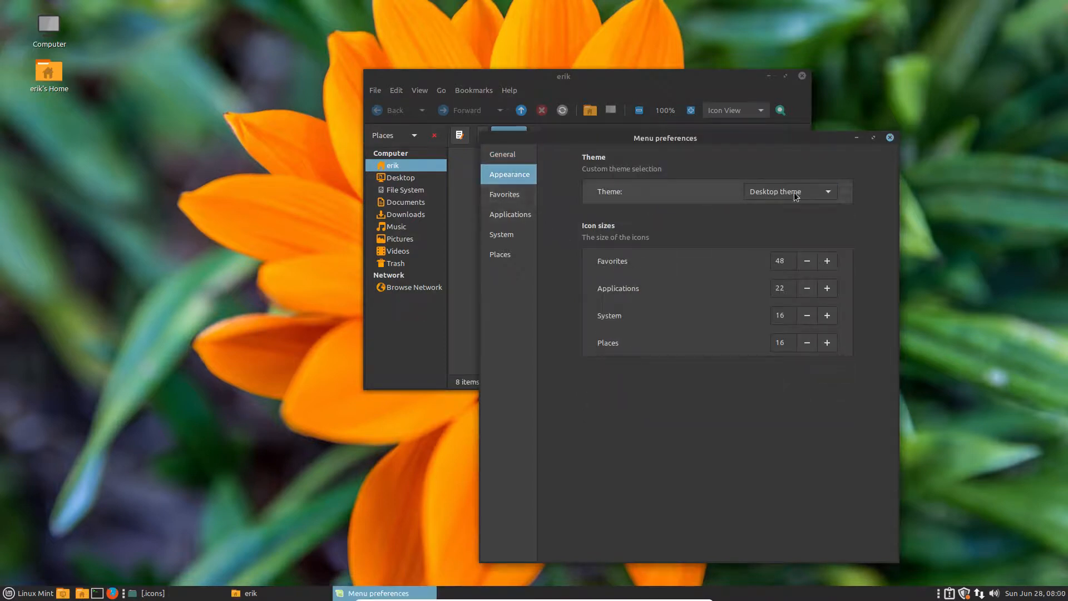
{"action": "left_click", "coordinate": [828, 191]}
{"action": "left_click", "coordinate": [807, 210]}
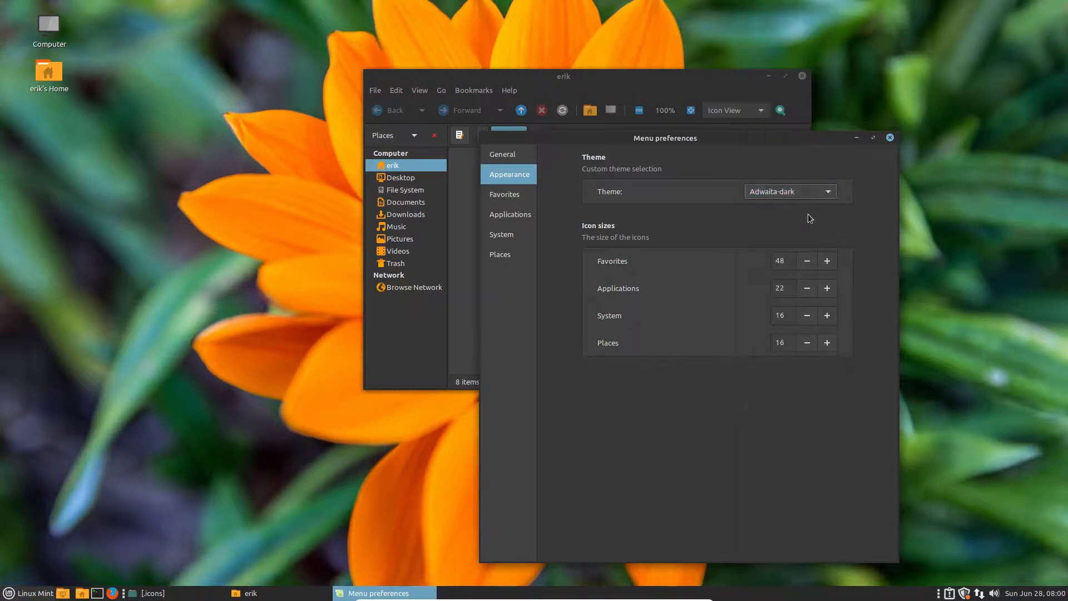
{"action": "left_click", "coordinate": [19, 594]}
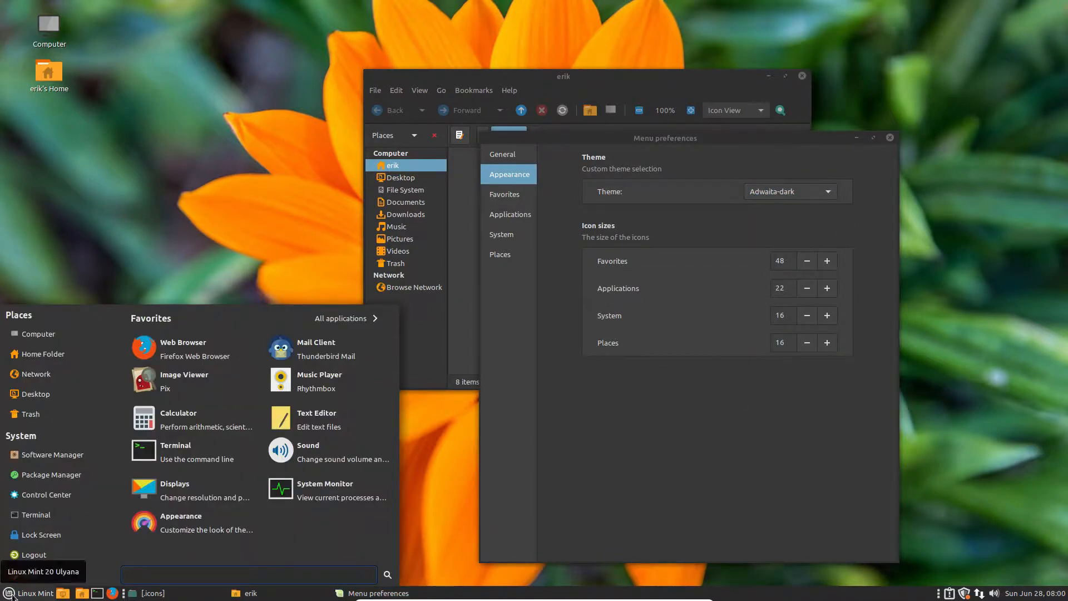
{"action": "left_click", "coordinate": [640, 467]}
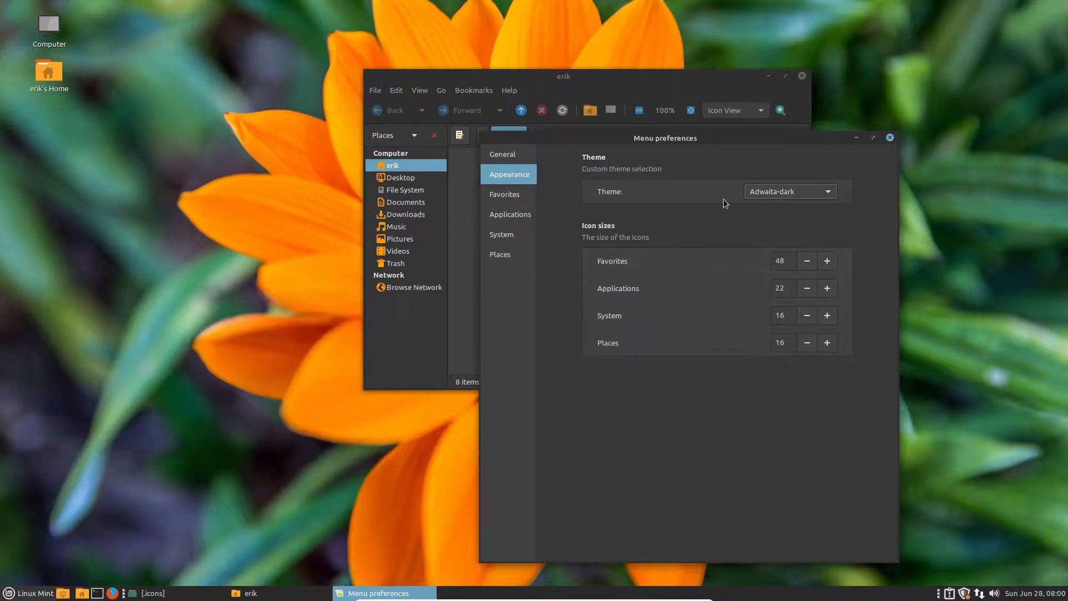
{"action": "left_click", "coordinate": [787, 193]}
{"action": "left_click", "coordinate": [782, 215]}
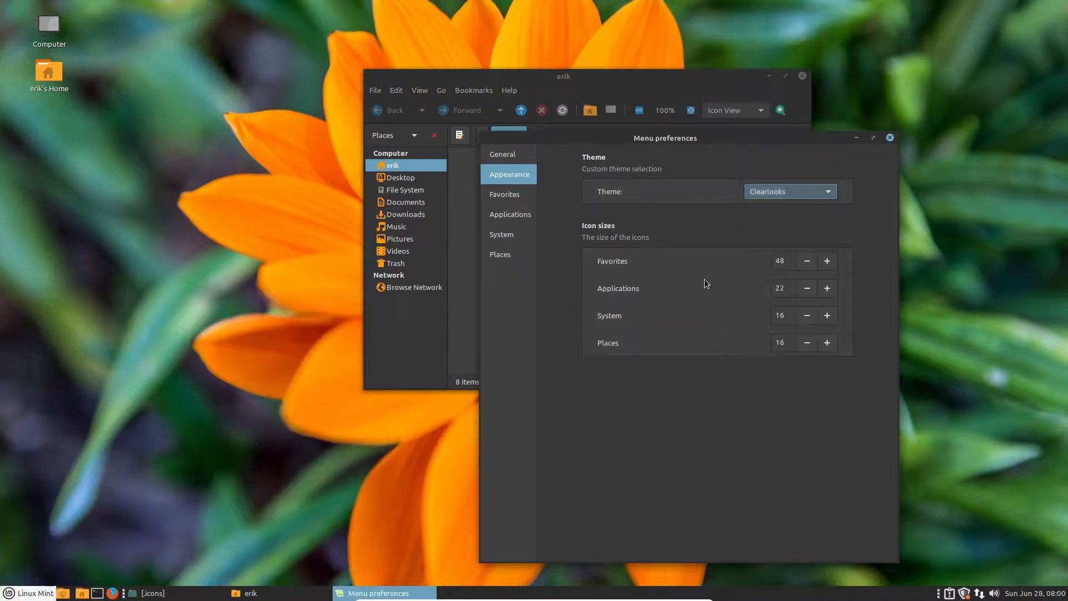
{"action": "left_click", "coordinate": [24, 595]}
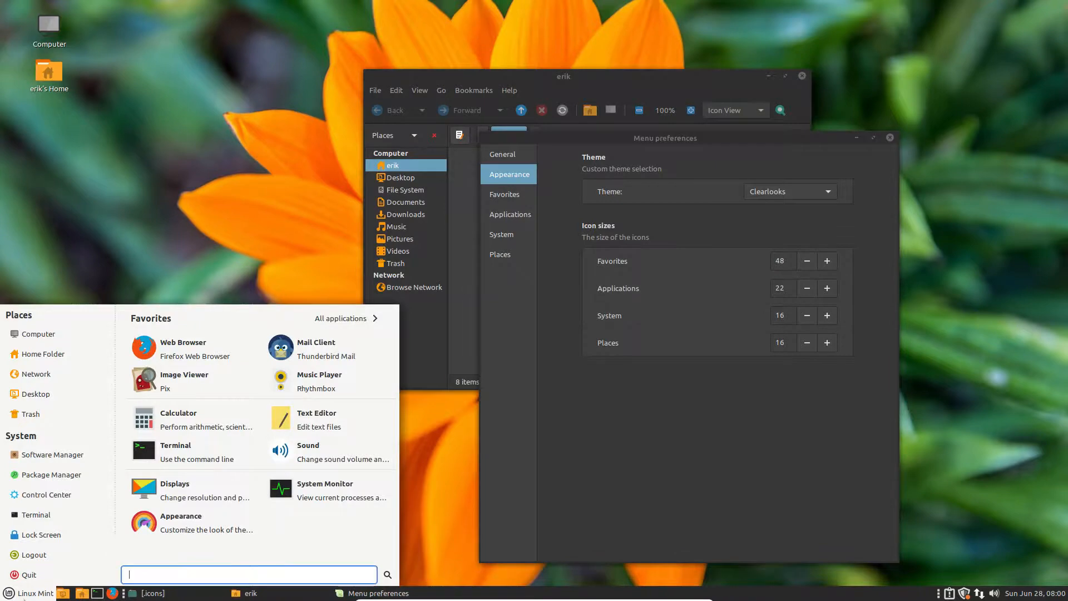
Step: Preview the Adwaita and Mint-X-Aqua themes, then settle on Mint-Y-Dark-Aqua
{"action": "left_click", "coordinate": [786, 191]}
{"action": "left_click", "coordinate": [783, 174]}
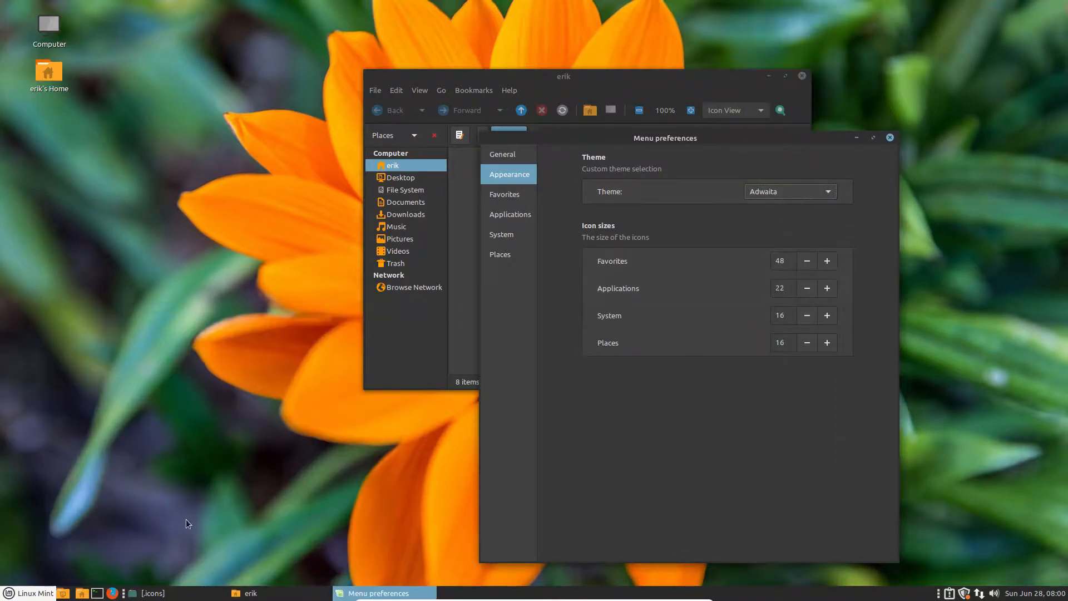
{"action": "left_click", "coordinate": [24, 593]}
{"action": "key", "text": "Escape"}
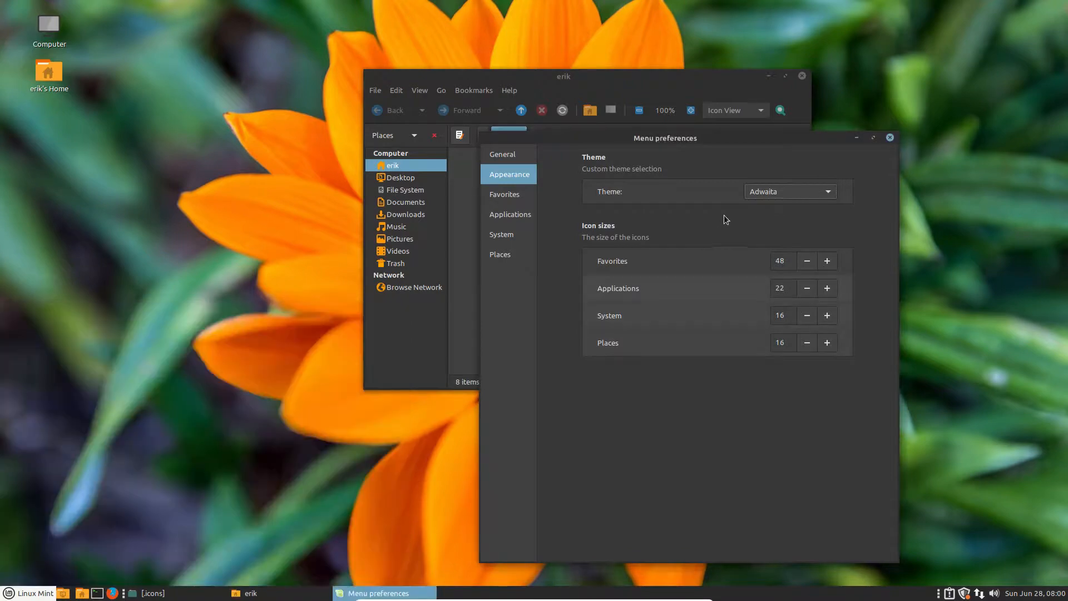
{"action": "left_click", "coordinate": [766, 193]}
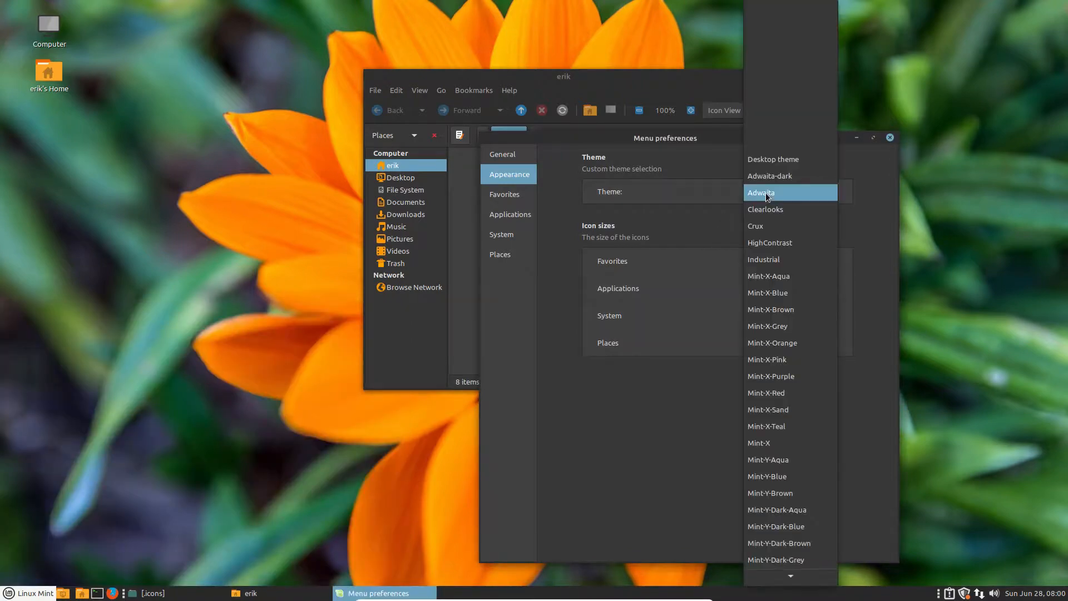
{"action": "left_click", "coordinate": [768, 278]}
{"action": "left_click", "coordinate": [28, 593]}
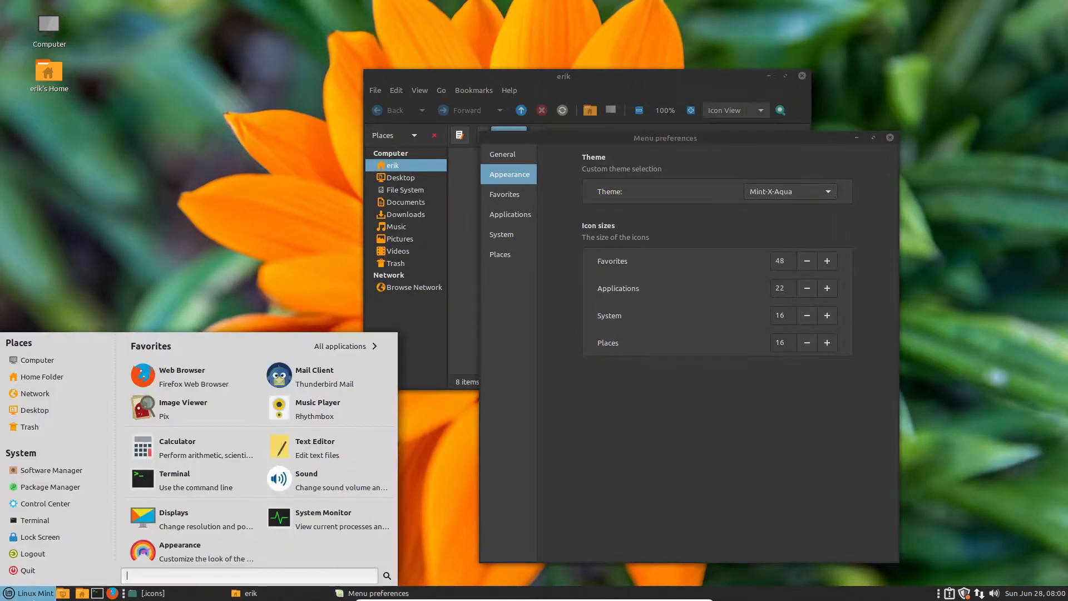
{"action": "left_click", "coordinate": [703, 421]}
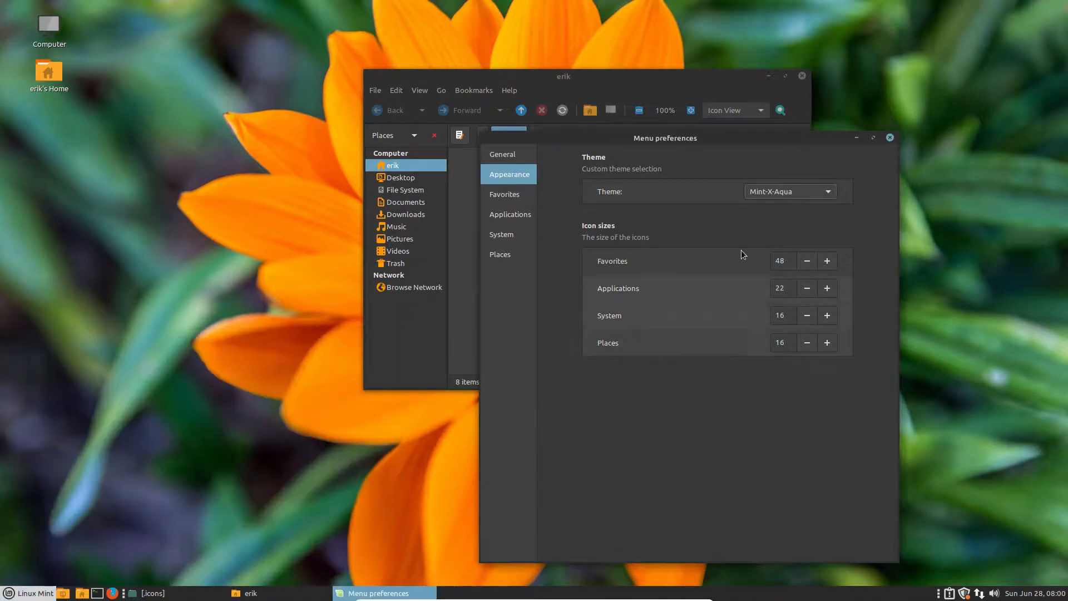
{"action": "left_click", "coordinate": [792, 192]}
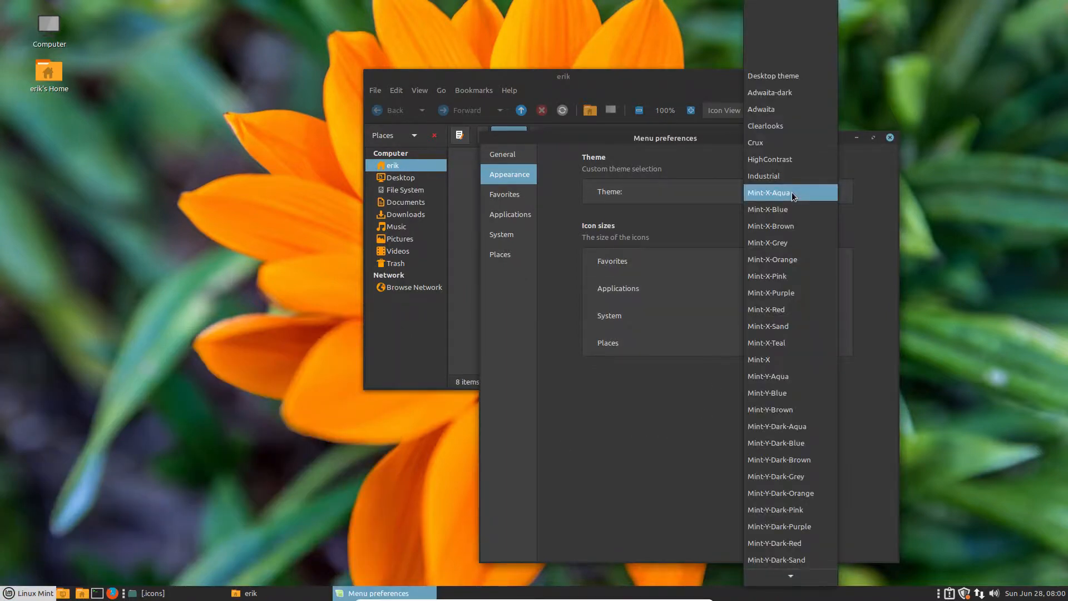
{"action": "left_click", "coordinate": [776, 426]}
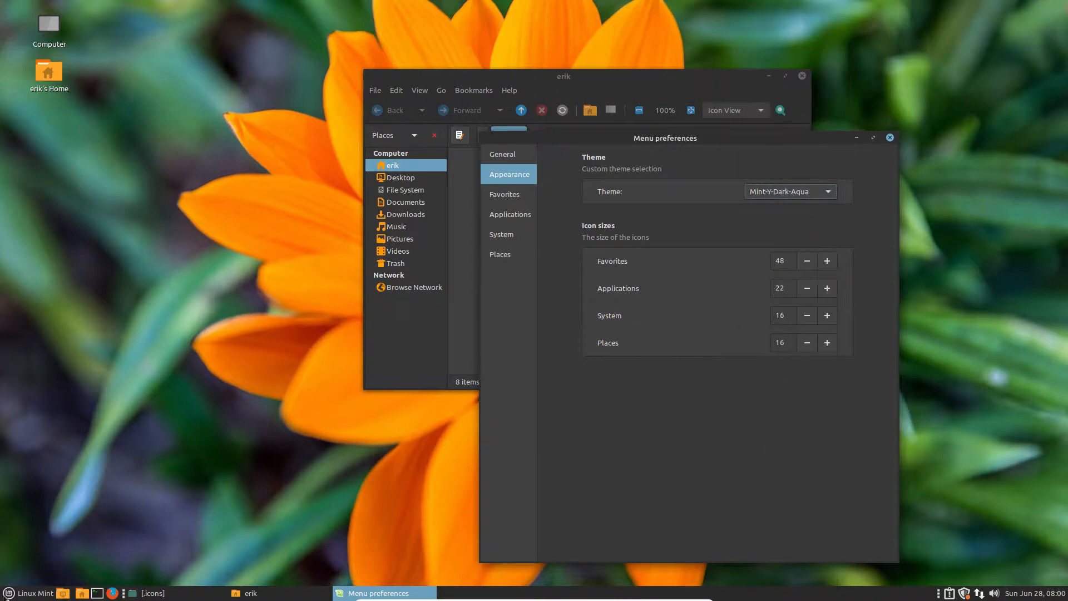
{"action": "left_click", "coordinate": [8, 593]}
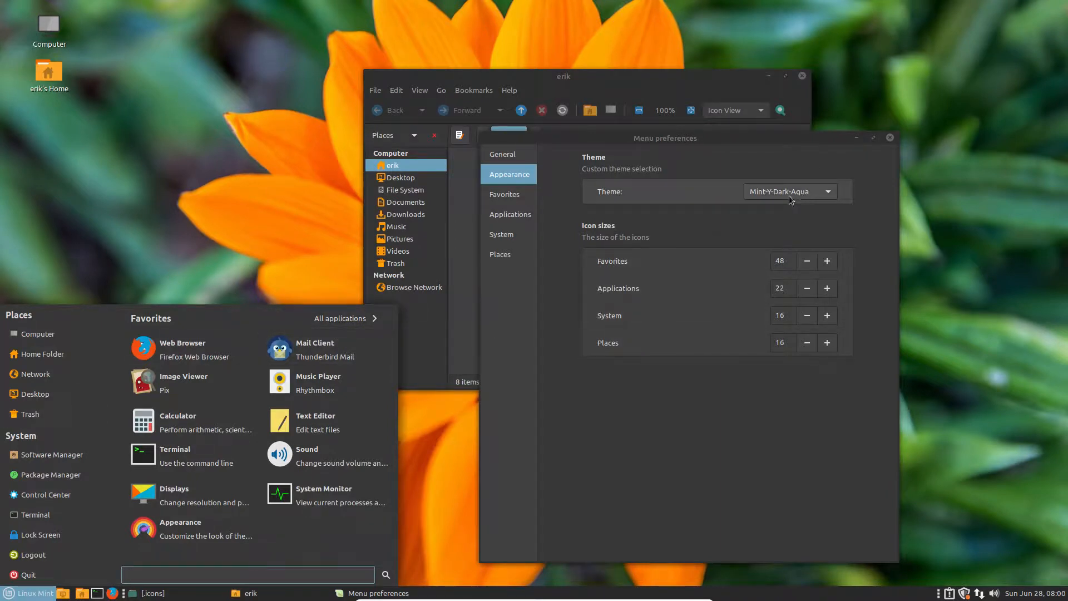
Step: Make favorites a single column, swap name and generic name, and show favorites on open
{"action": "left_click", "coordinate": [503, 196]}
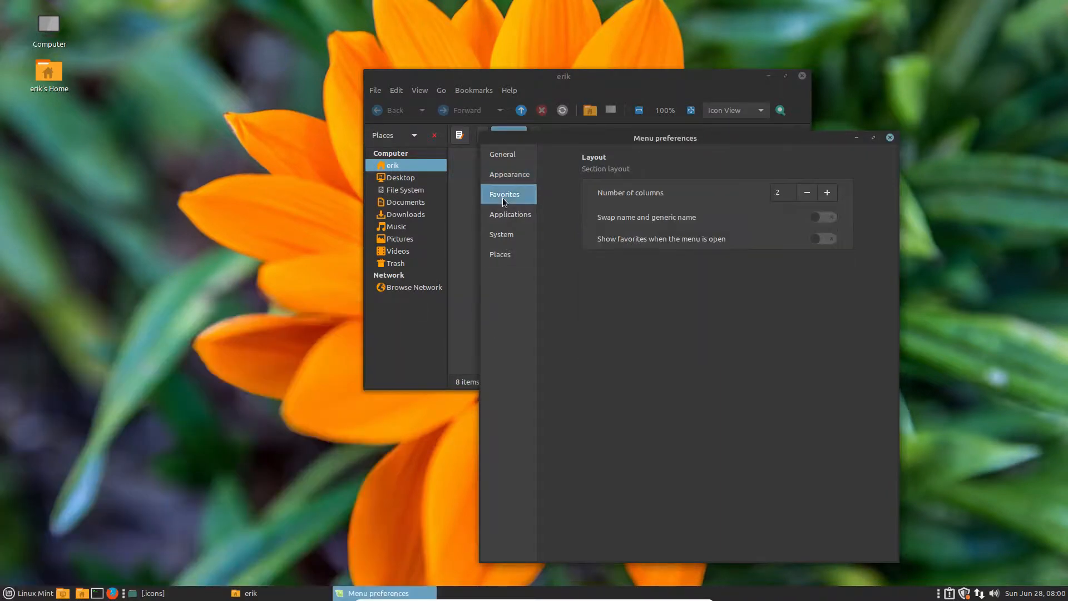
{"action": "left_click", "coordinate": [807, 192]}
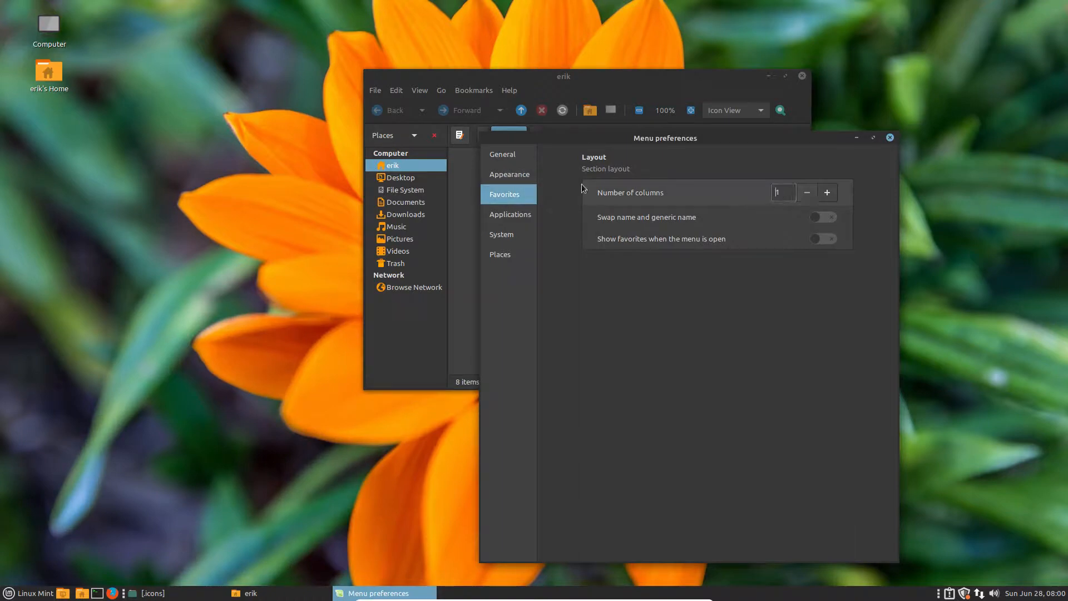
{"action": "left_click", "coordinate": [10, 594]}
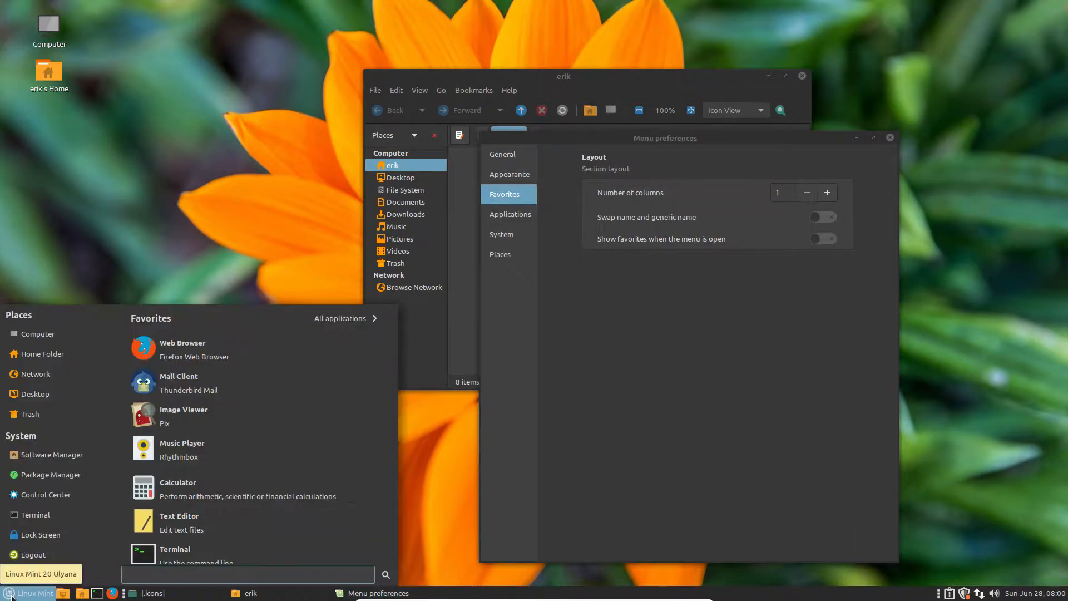
{"action": "left_click", "coordinate": [822, 216]}
{"action": "left_click", "coordinate": [829, 240]}
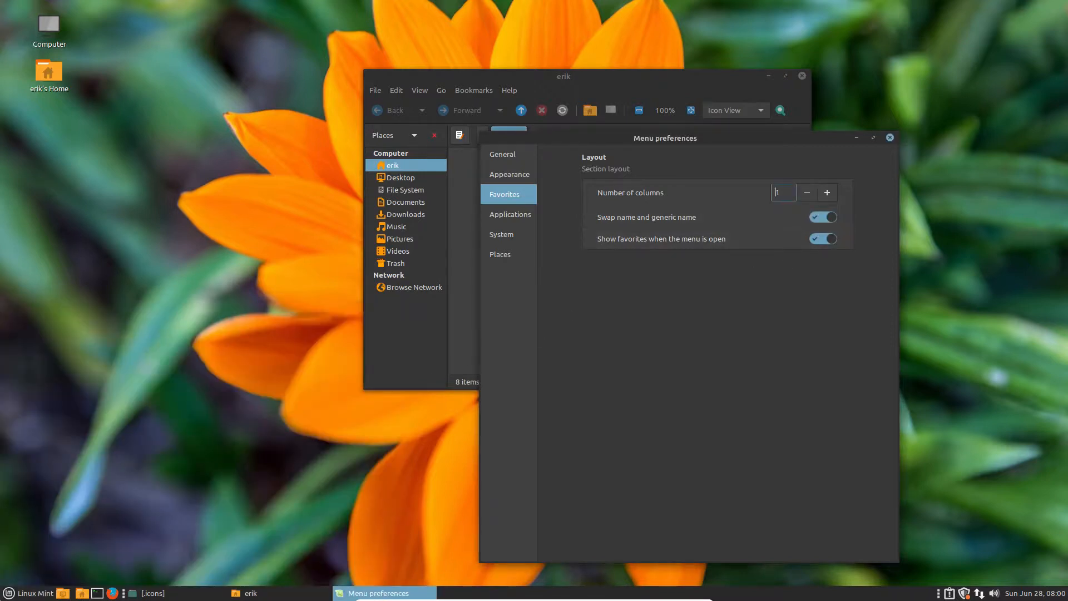
{"action": "left_click", "coordinate": [27, 593]}
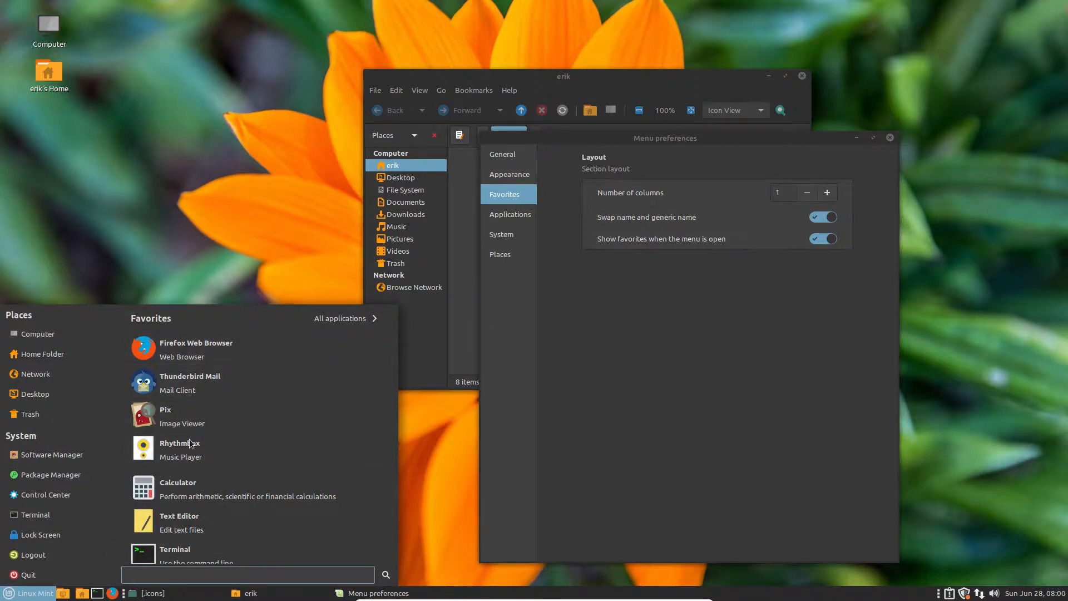
Step: Turn on 'Show search bar on top' in Applications and check it in the menu
{"action": "left_click", "coordinate": [495, 216]}
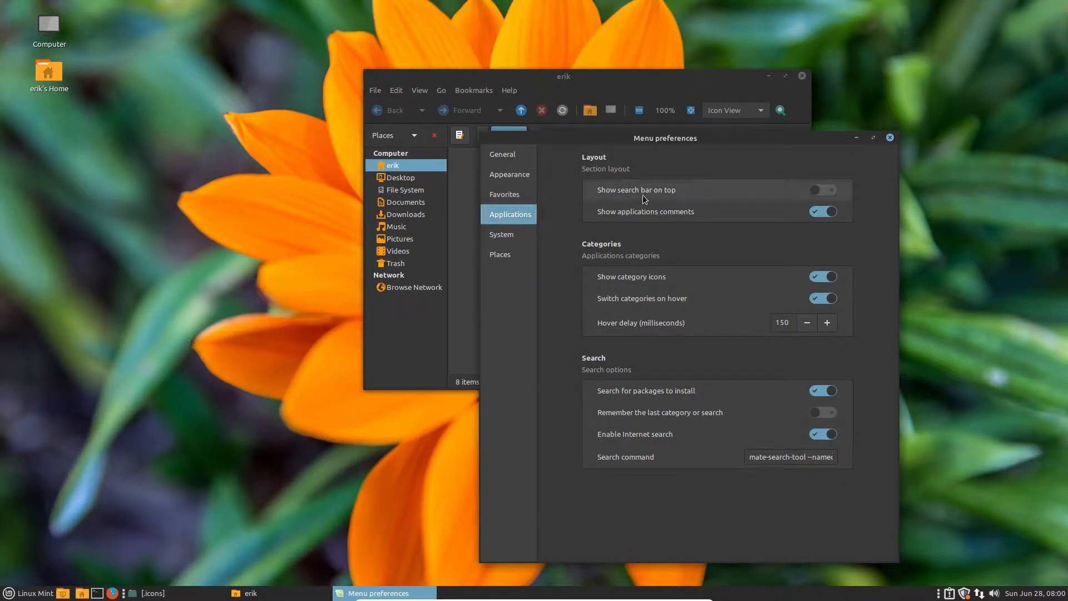
{"action": "left_click", "coordinate": [823, 190]}
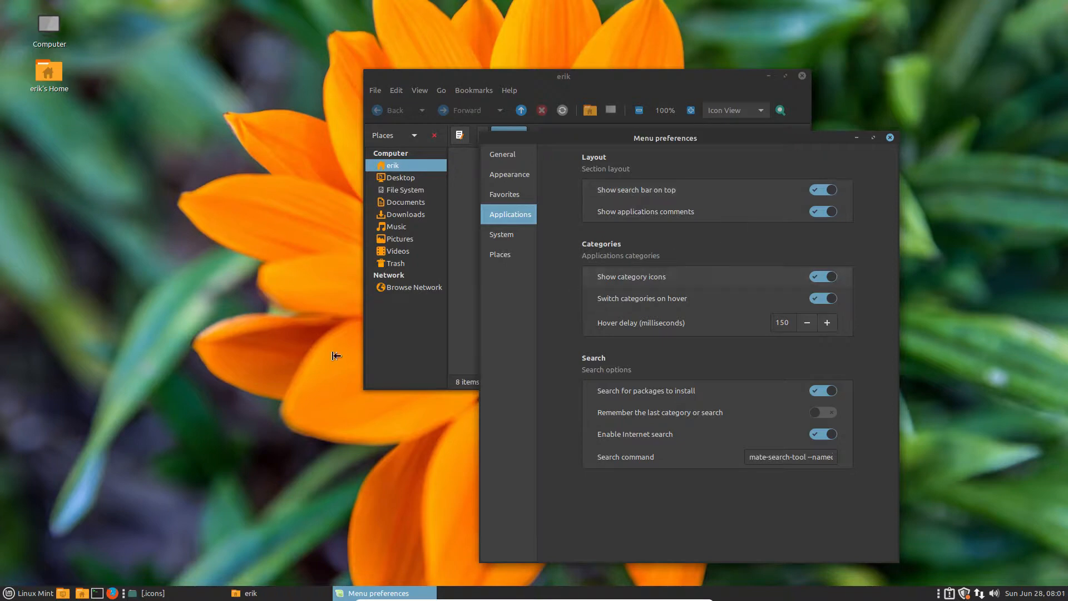
{"action": "left_click", "coordinate": [30, 593]}
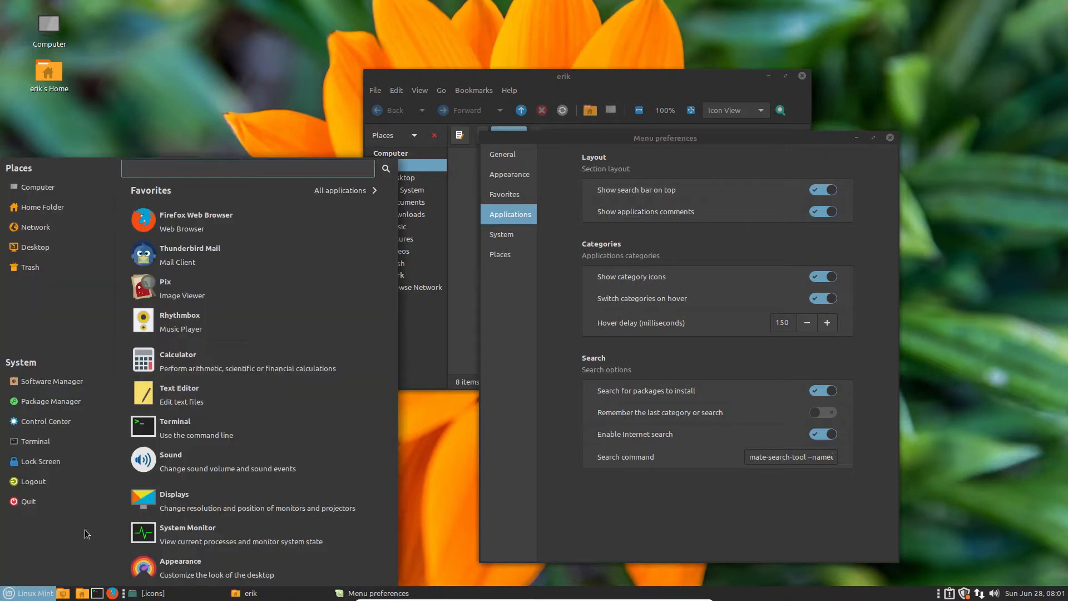
{"action": "left_click", "coordinate": [560, 303]}
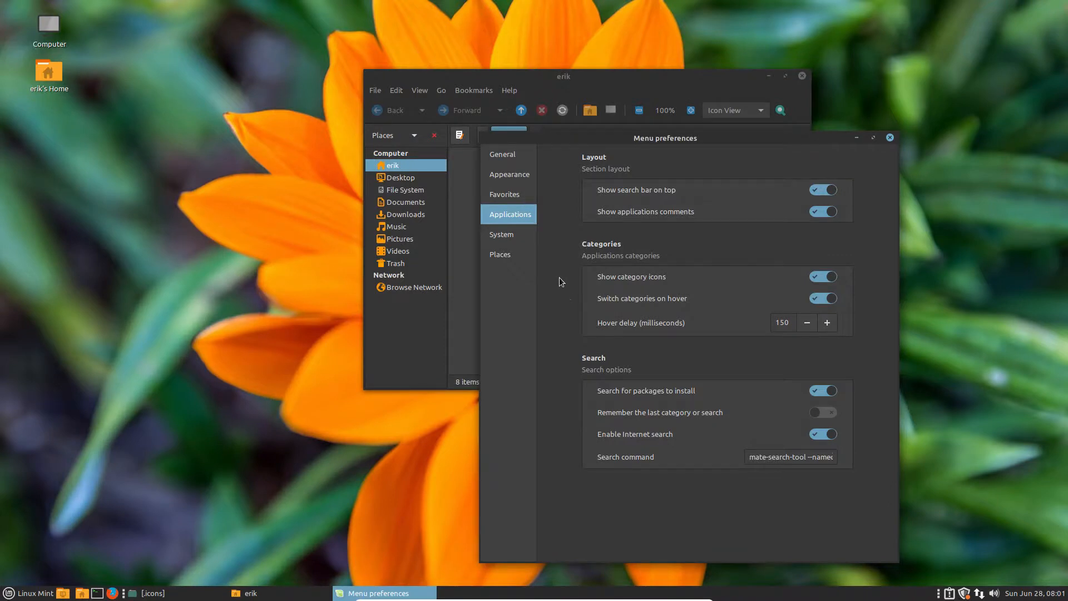
Step: Review the General, Favorites, Applications, System and Places pages, then preview the menu
{"action": "left_click", "coordinate": [510, 157]}
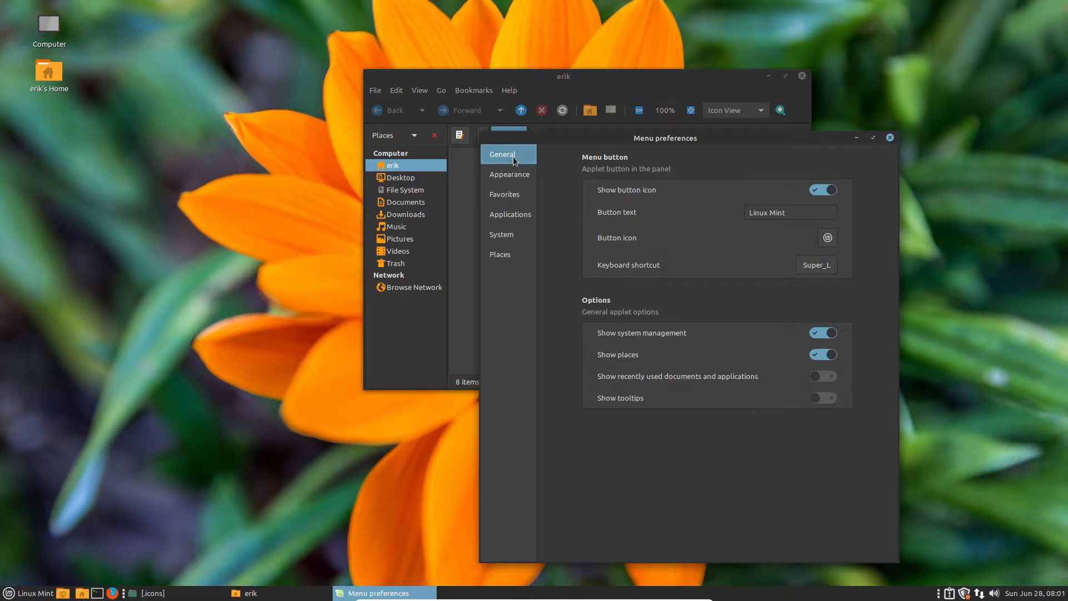
{"action": "left_click", "coordinate": [508, 194]}
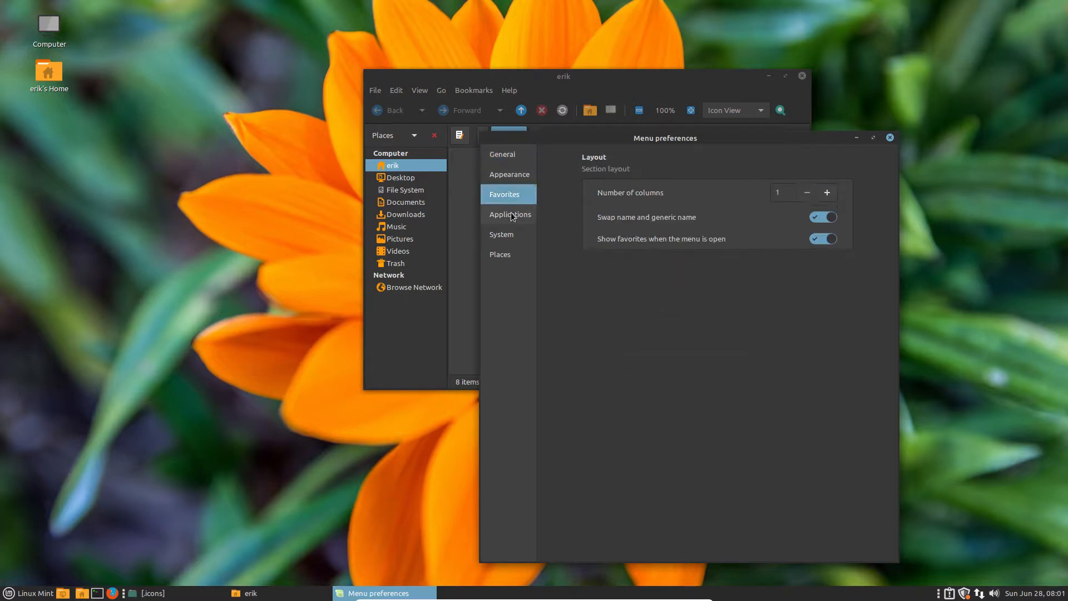
{"action": "left_click", "coordinate": [507, 214]}
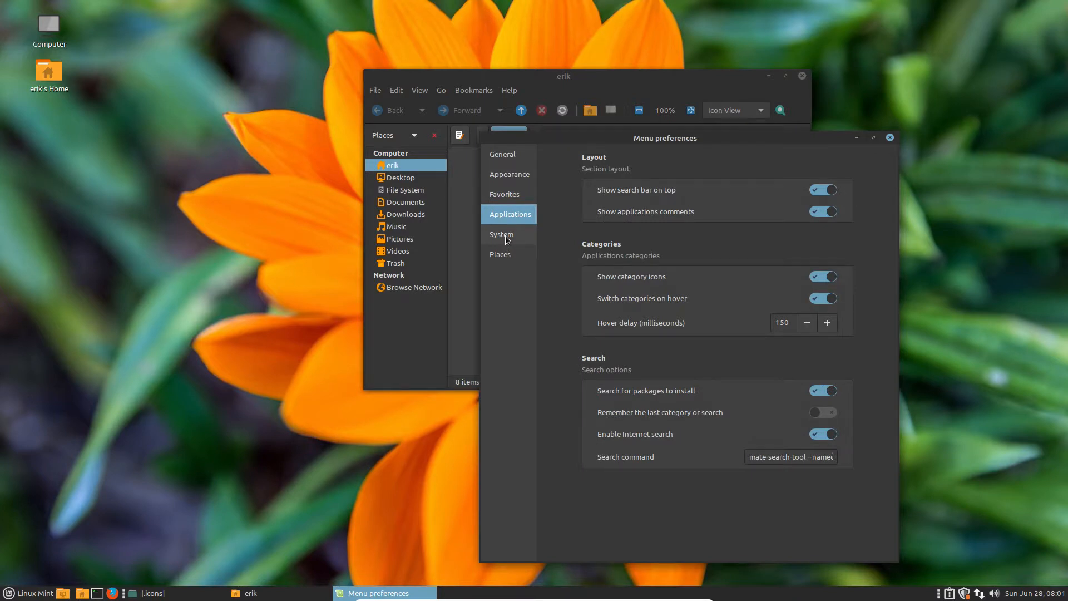
{"action": "left_click", "coordinate": [507, 238]}
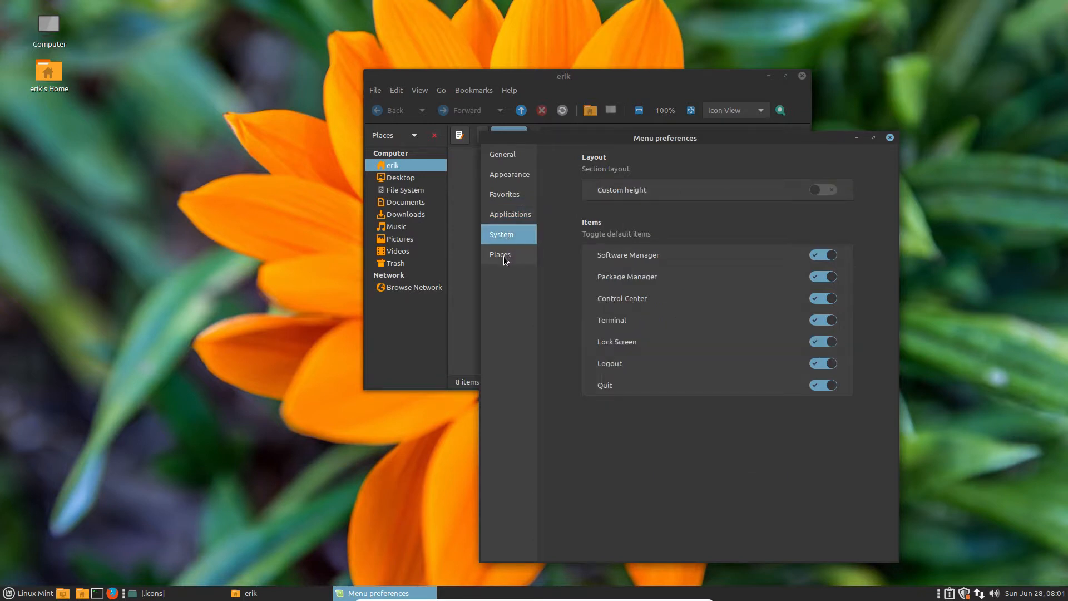
{"action": "left_click", "coordinate": [505, 260]}
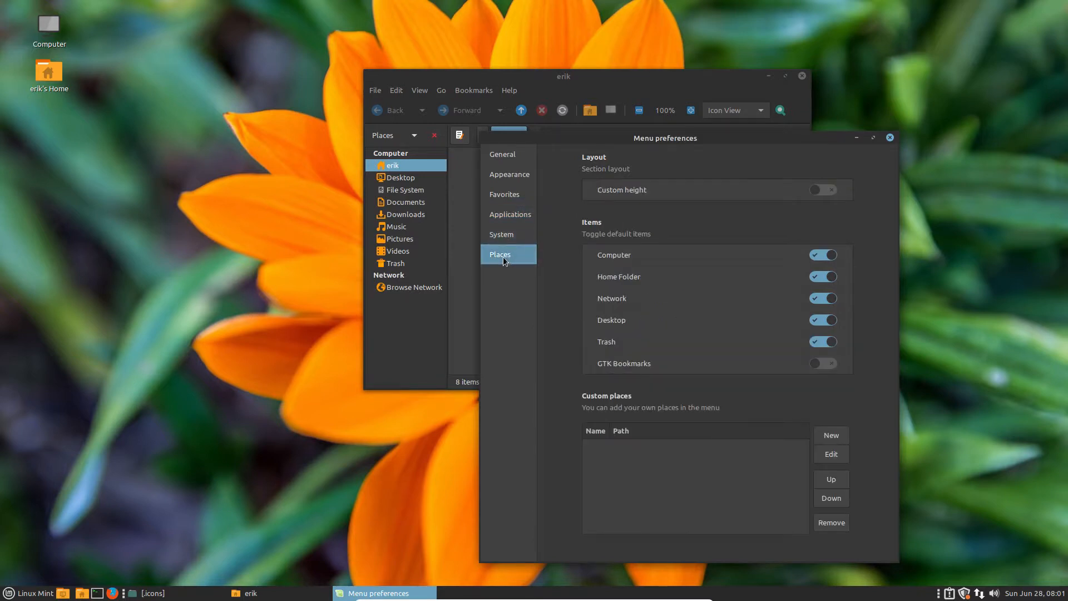
{"action": "left_click", "coordinate": [513, 233]}
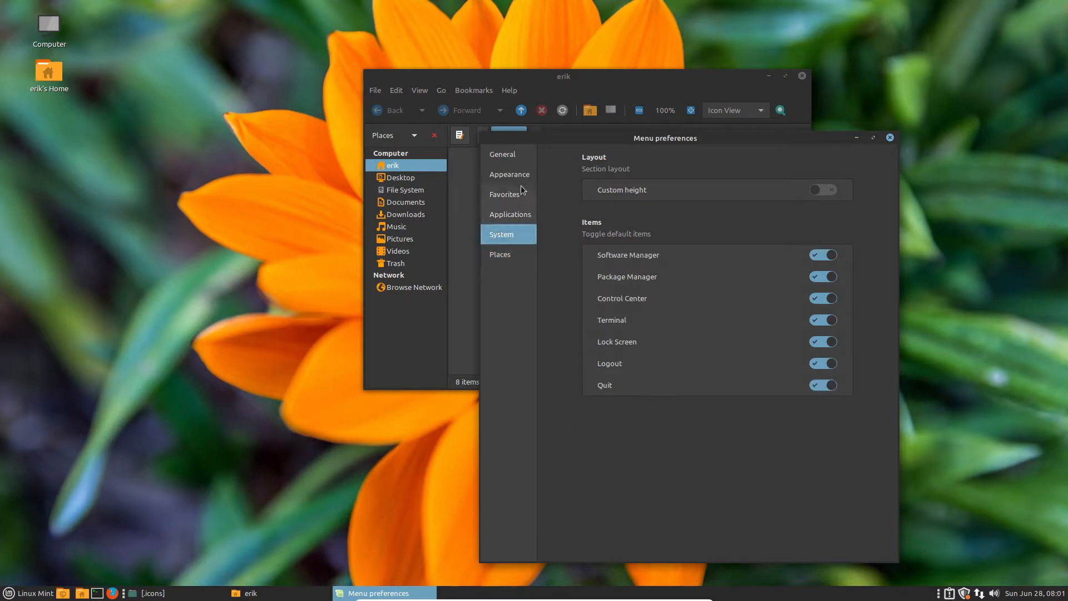
{"action": "left_click", "coordinate": [511, 156]}
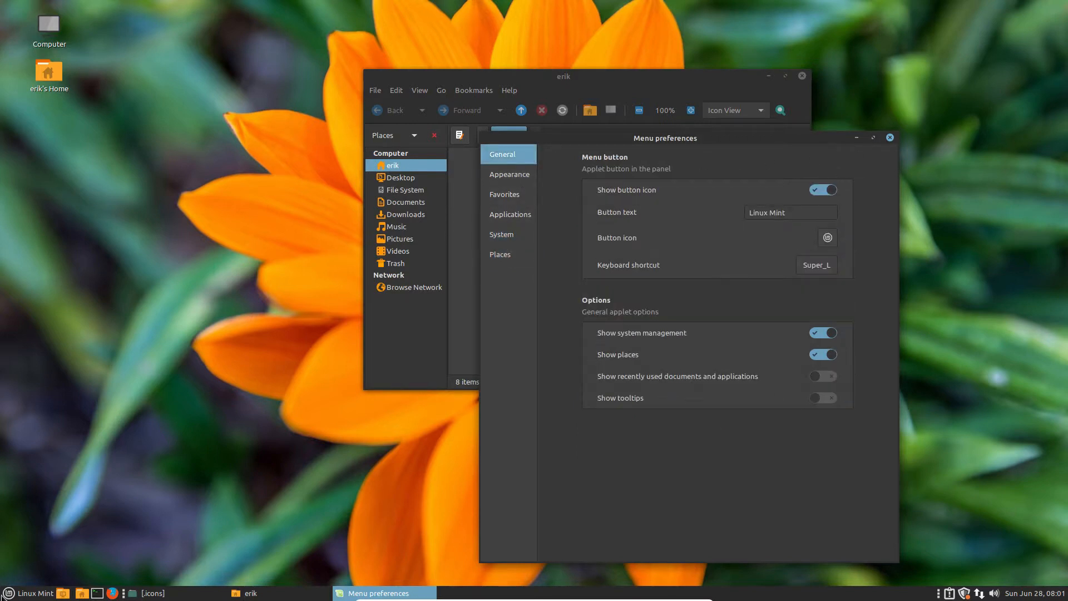
{"action": "left_click", "coordinate": [25, 593]}
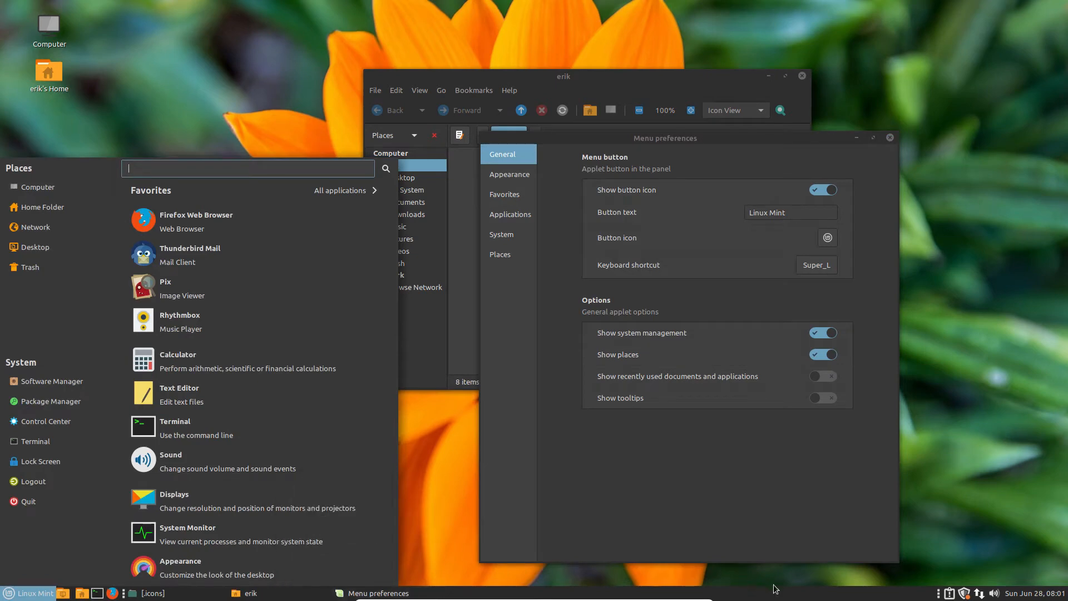
Step: Set the panel's Orientation to Top in Panel Properties
{"action": "right_click", "coordinate": [850, 596]}
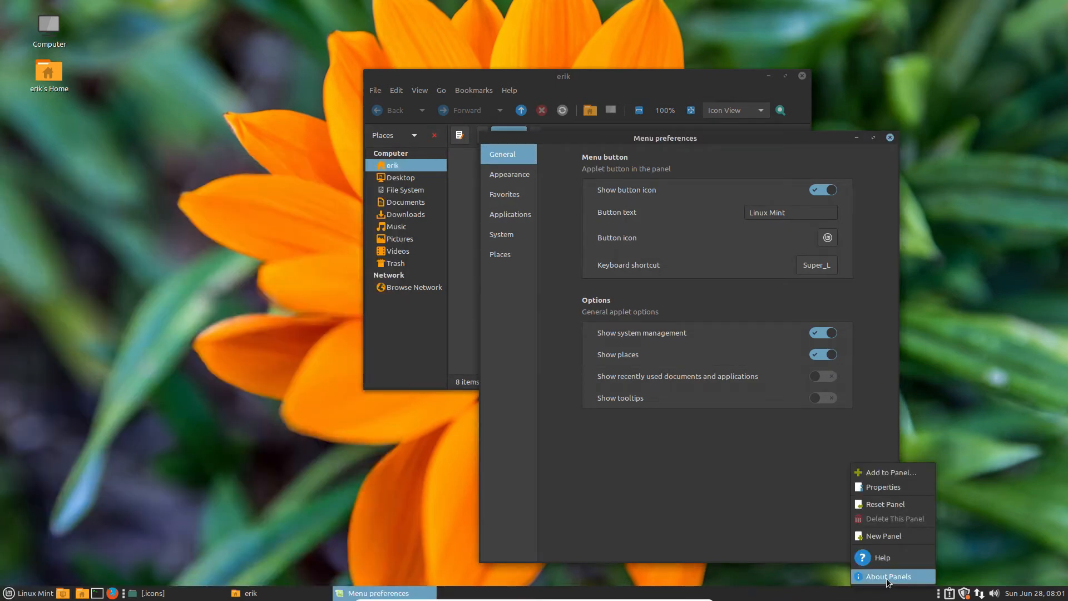
{"action": "left_click", "coordinate": [889, 489]}
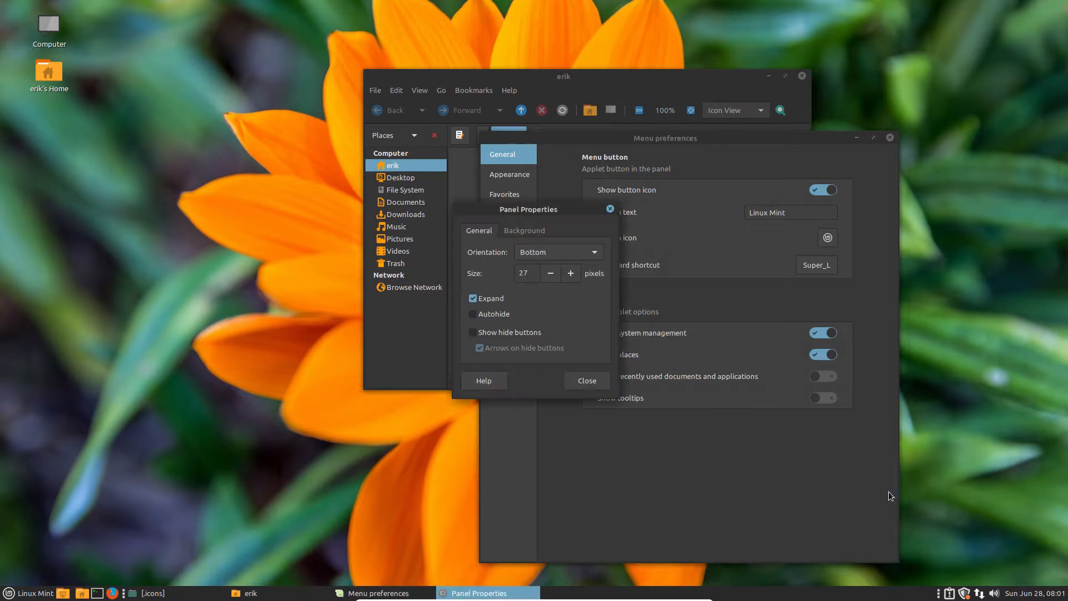
{"action": "left_click", "coordinate": [538, 251]}
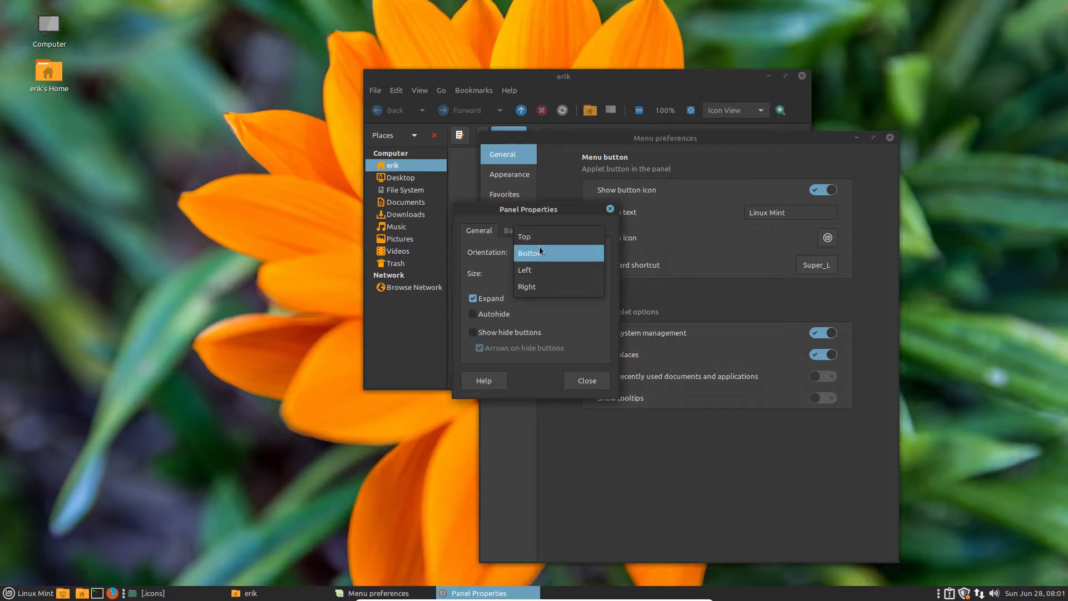
{"action": "left_click", "coordinate": [538, 238]}
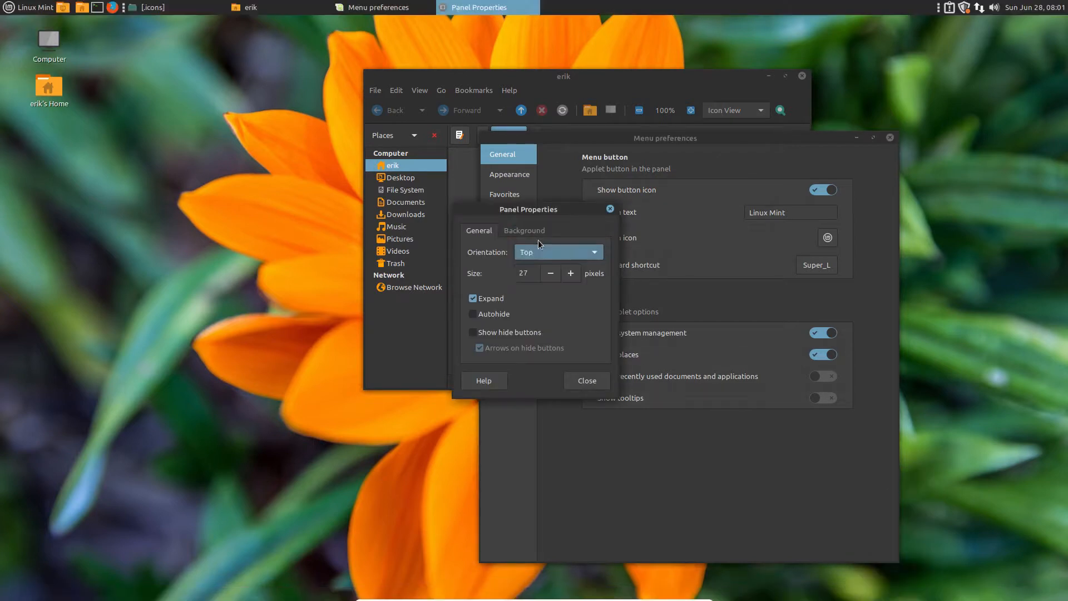
{"action": "left_click", "coordinate": [609, 210]}
Step: Close Menu preferences and the home folder, then test the menu from the top panel
{"action": "left_click", "coordinate": [890, 137]}
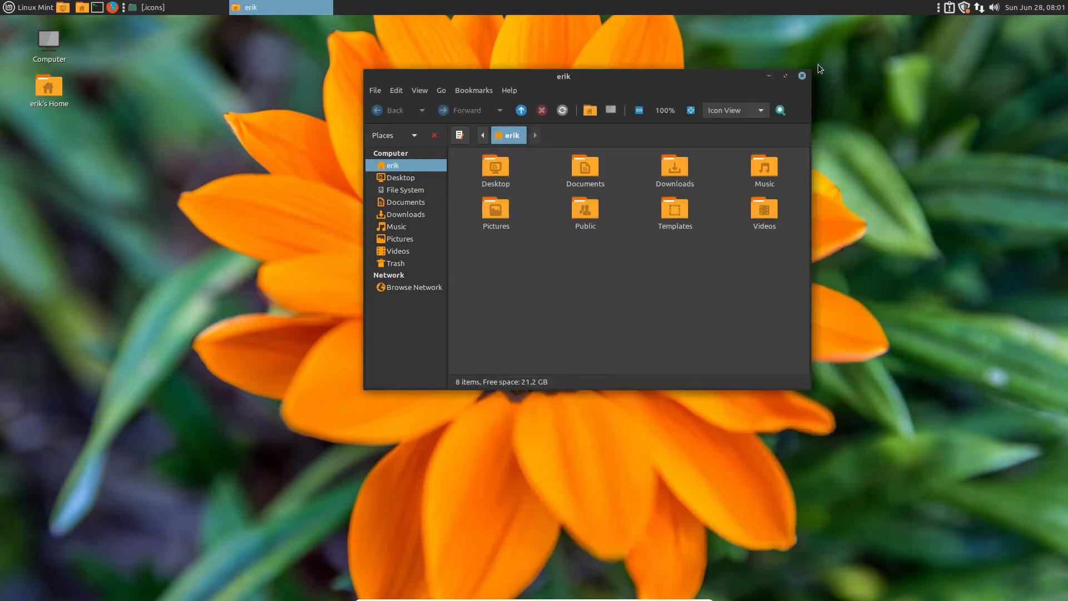
{"action": "left_click", "coordinate": [802, 75]}
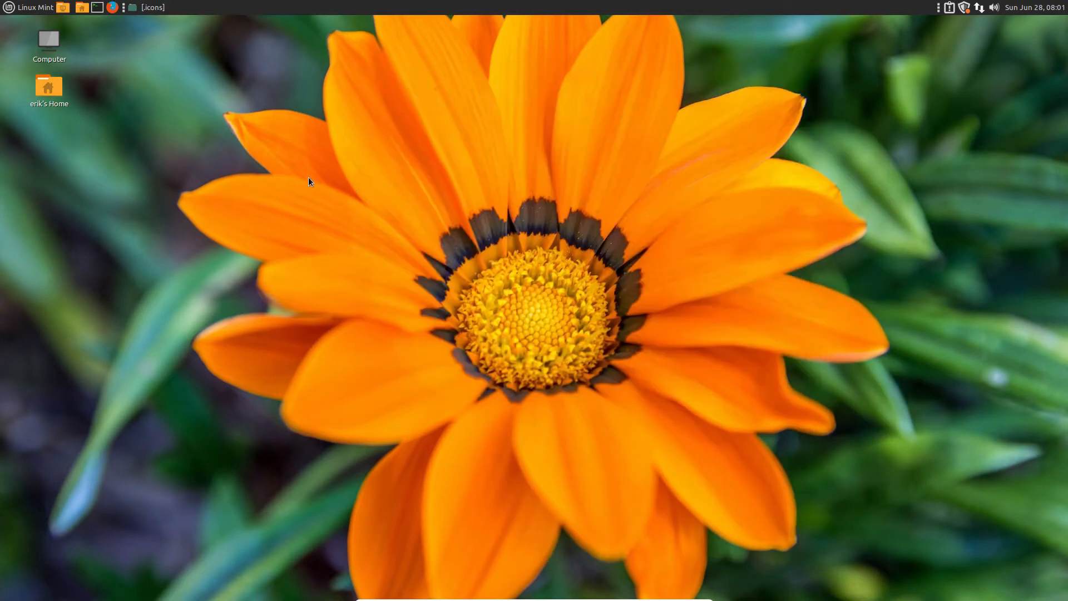
{"action": "left_click", "coordinate": [7, 6]}
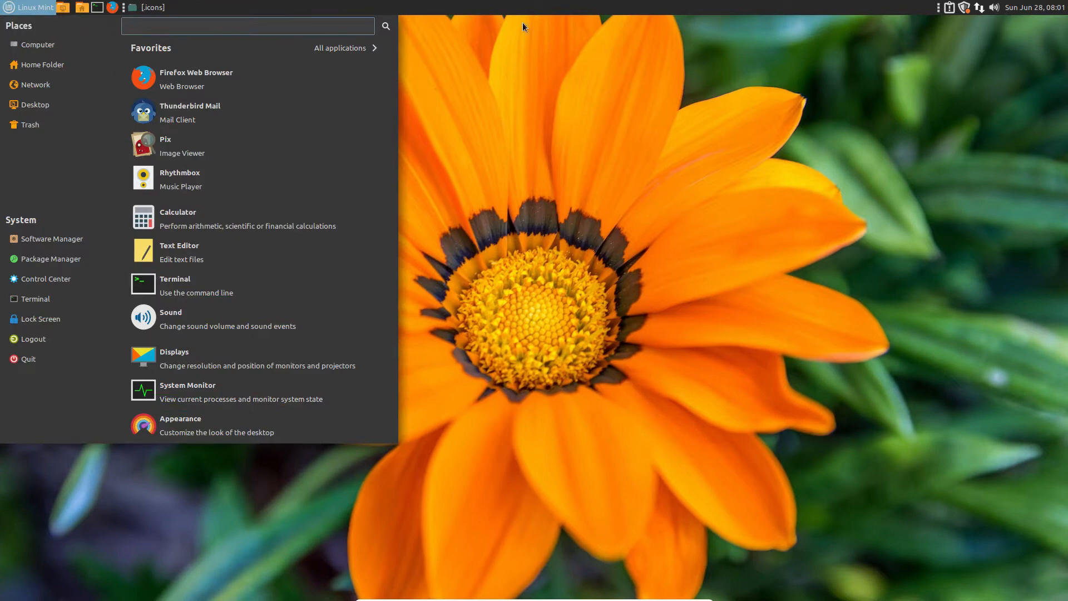
{"action": "left_click", "coordinate": [592, 51]}
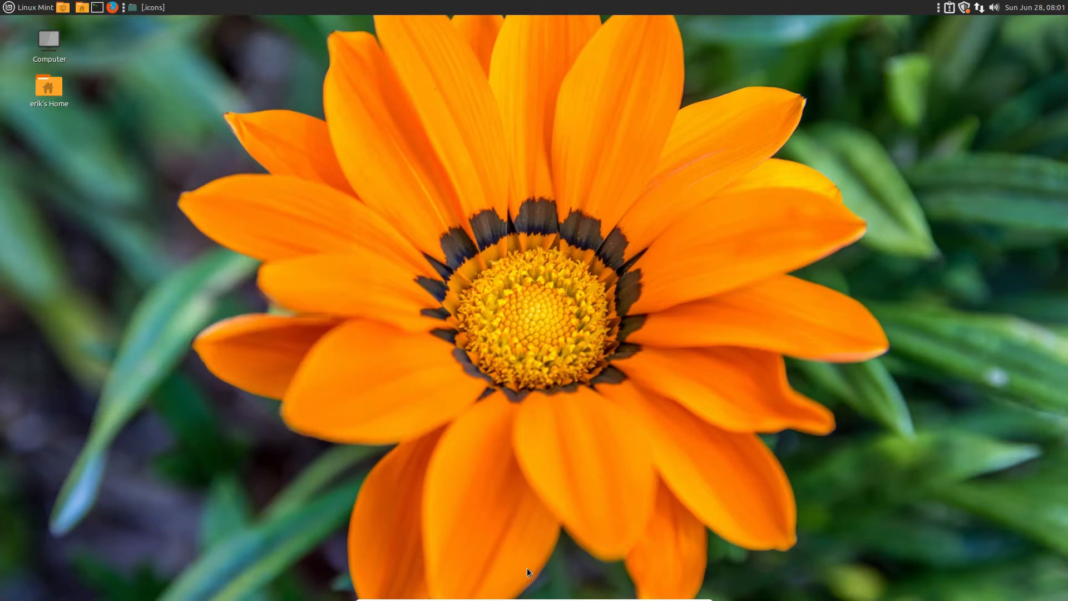
{"action": "left_click", "coordinate": [26, 6]}
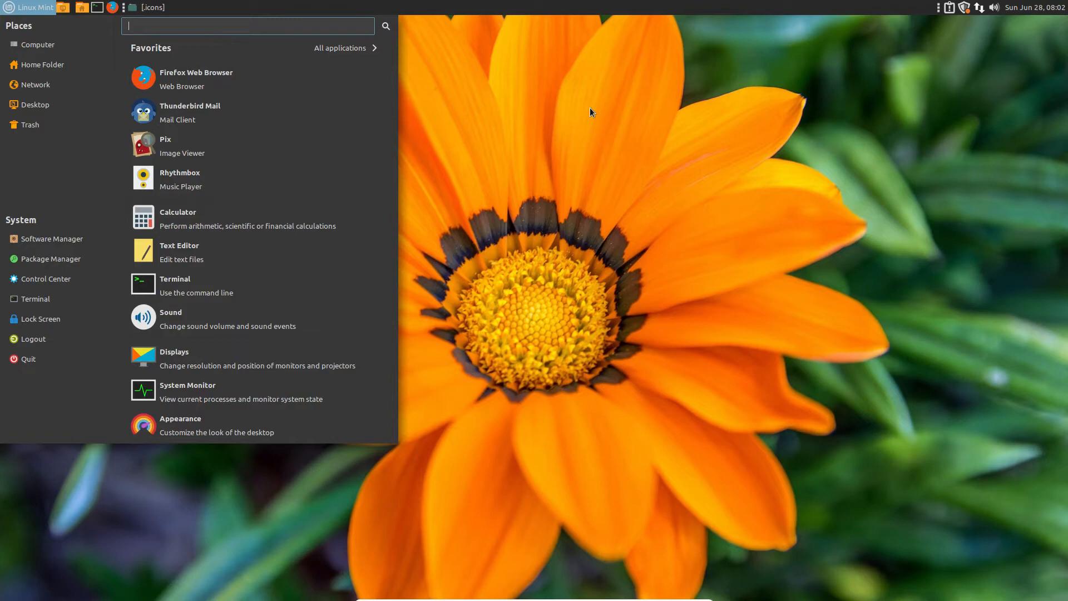
Step: Set the top panel's Size to 26 pixels in Panel Properties
{"action": "right_click", "coordinate": [297, 7]}
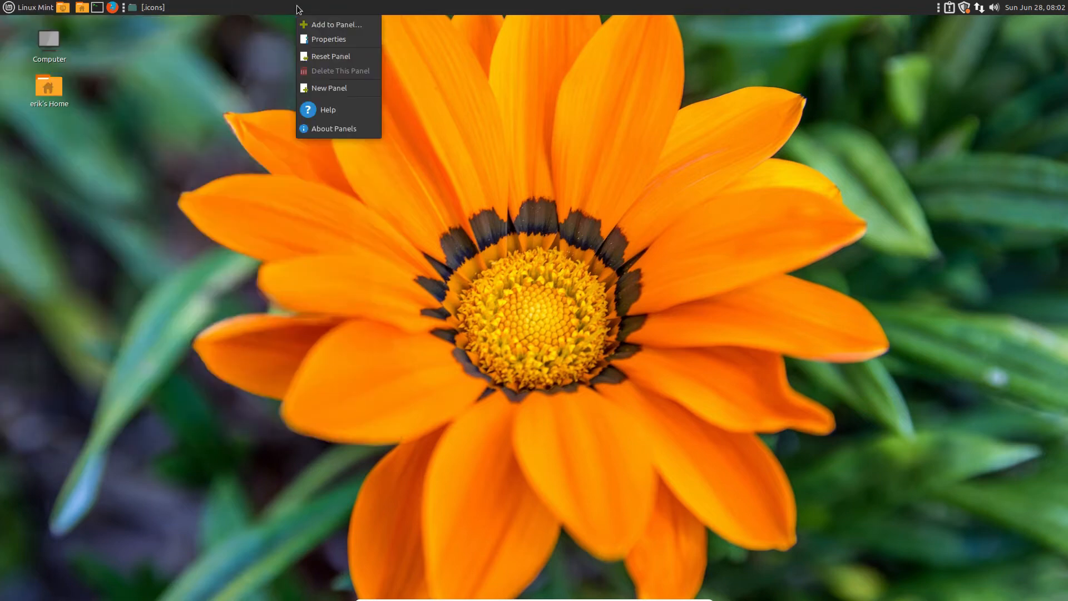
{"action": "left_click", "coordinate": [338, 40]}
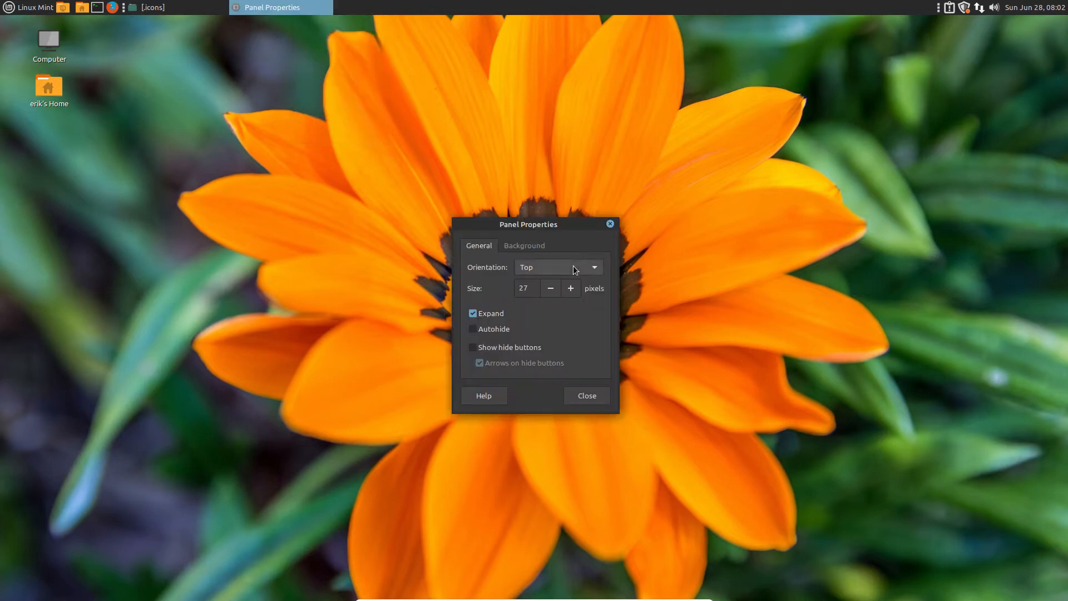
{"action": "left_click", "coordinate": [549, 292]}
{"action": "left_click", "coordinate": [549, 291]}
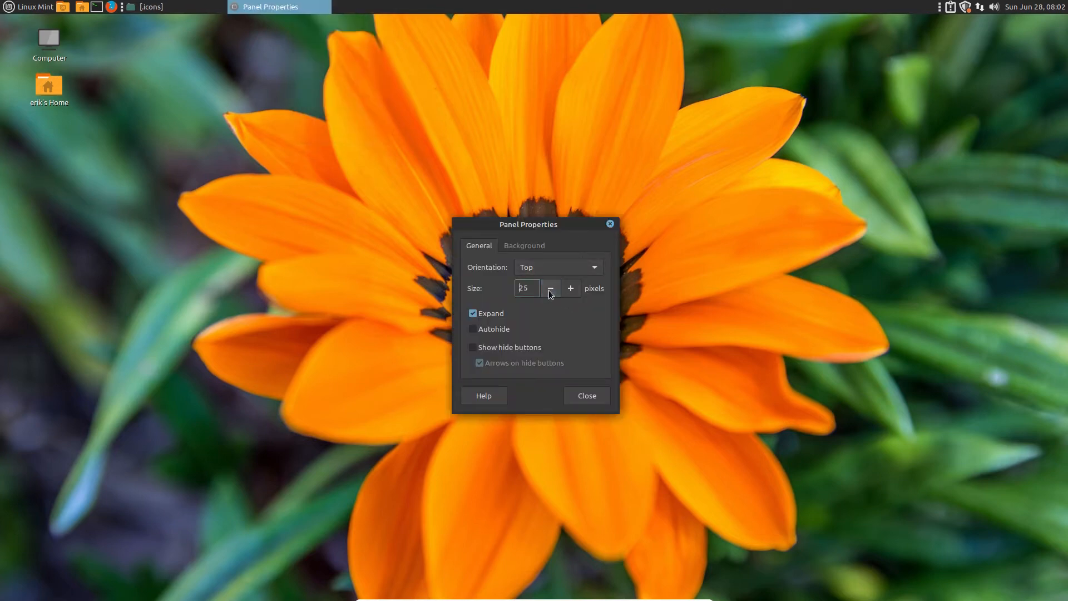
{"action": "left_click", "coordinate": [550, 290]}
{"action": "left_click", "coordinate": [550, 290]}
{"action": "left_click", "coordinate": [550, 290]}
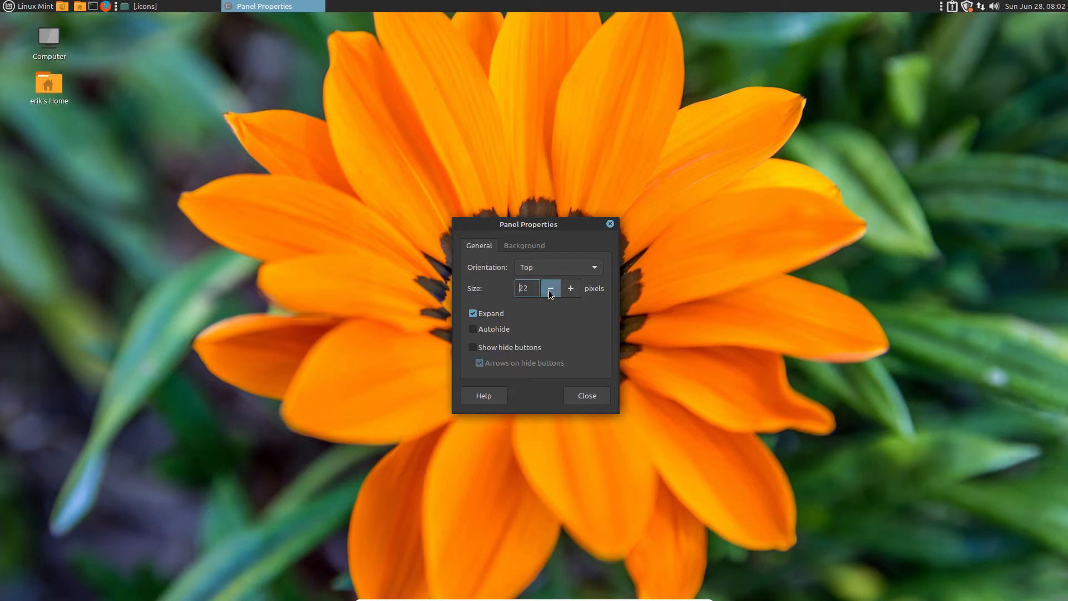
{"action": "left_click", "coordinate": [550, 290]}
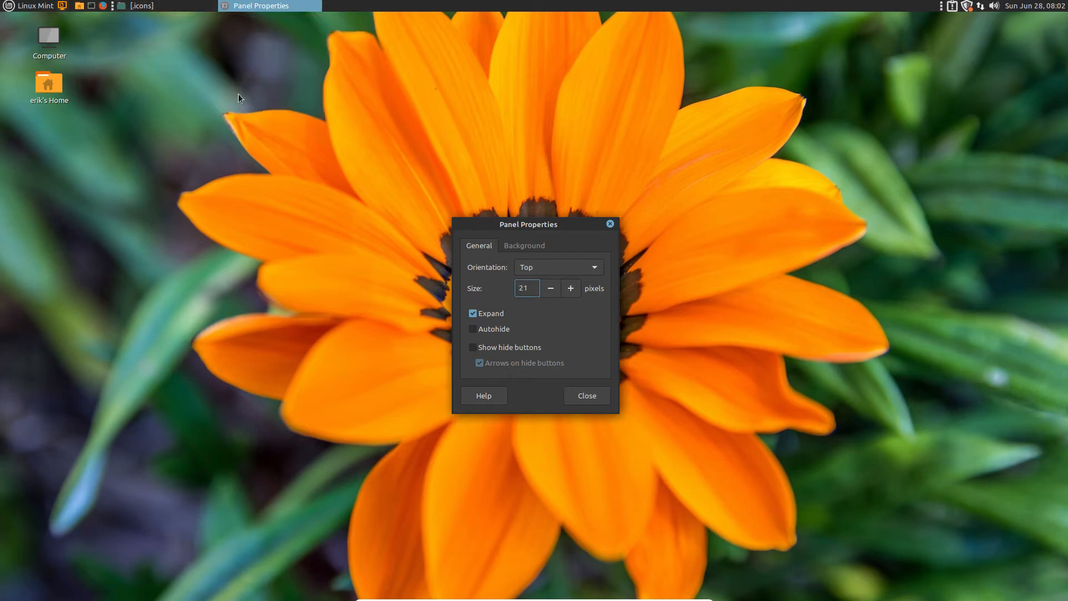
{"action": "left_click", "coordinate": [572, 288]}
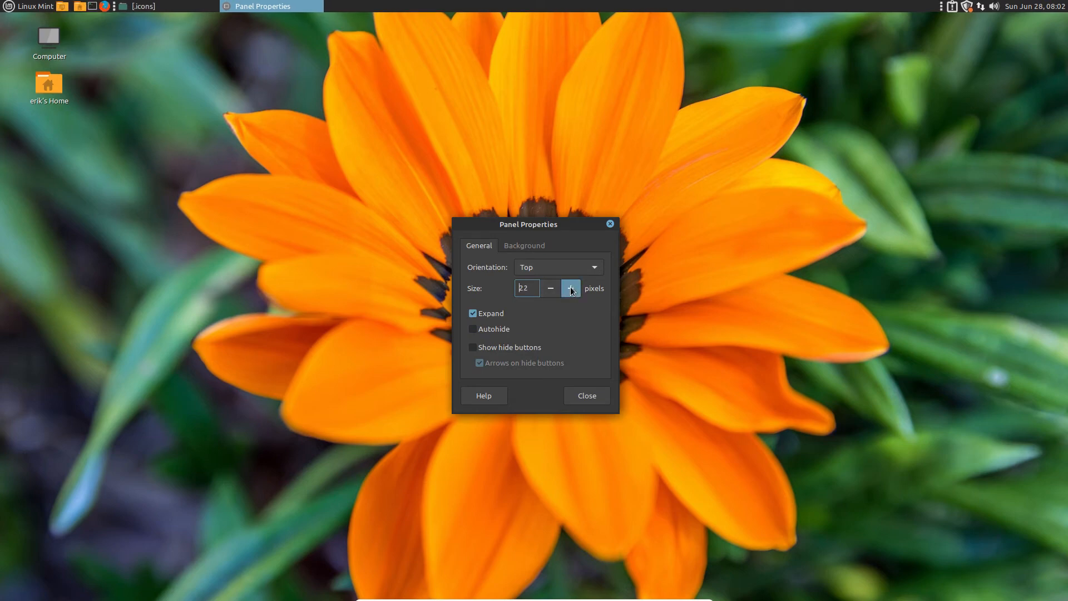
{"action": "left_click", "coordinate": [571, 288]}
{"action": "left_click", "coordinate": [571, 288]}
{"action": "left_click", "coordinate": [572, 288]}
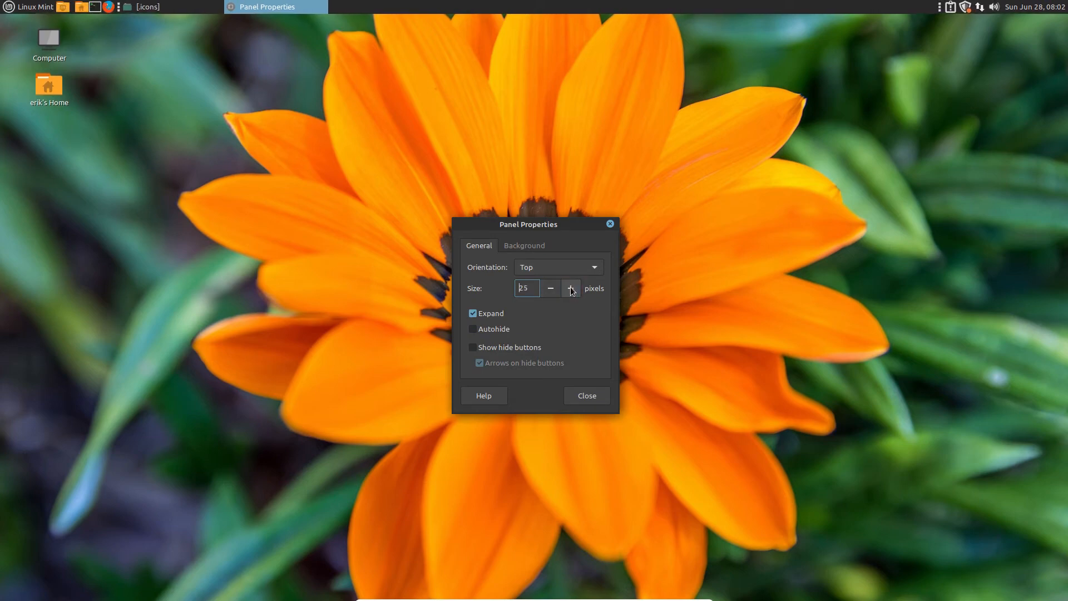
{"action": "left_click", "coordinate": [572, 288]}
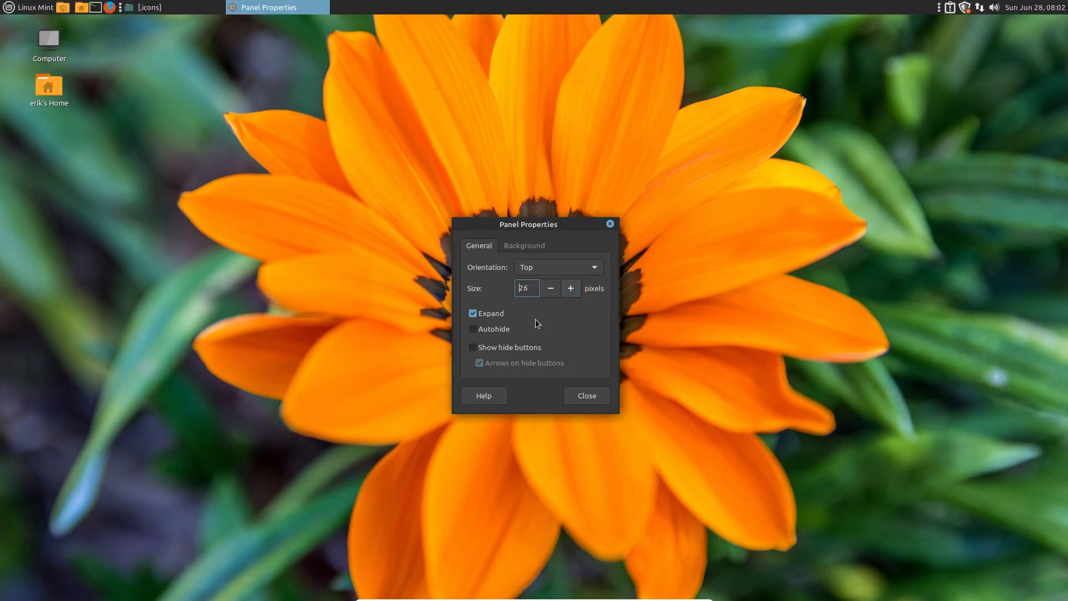
Step: Uncheck Expand so the panel shrinks to fit, then test the menu
{"action": "left_click", "coordinate": [472, 317]}
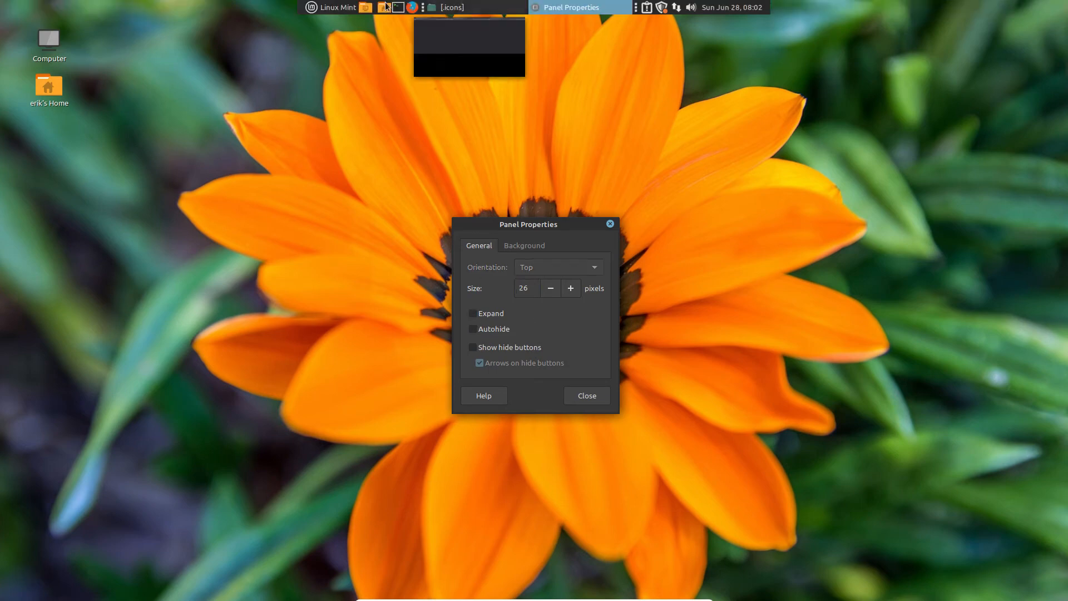
{"action": "left_click", "coordinate": [333, 7]}
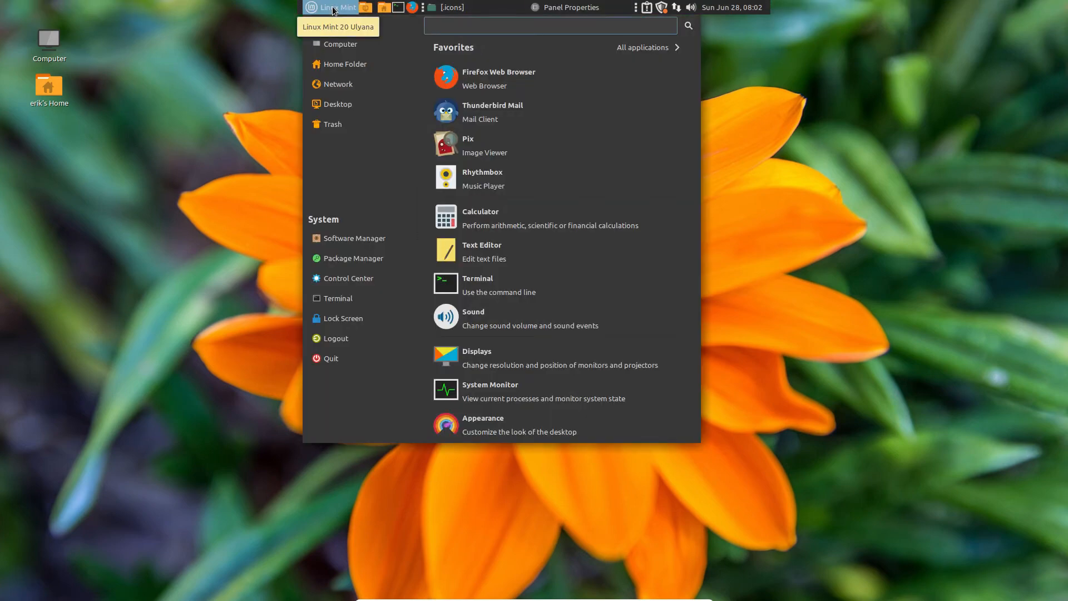
{"action": "left_click", "coordinate": [754, 156]}
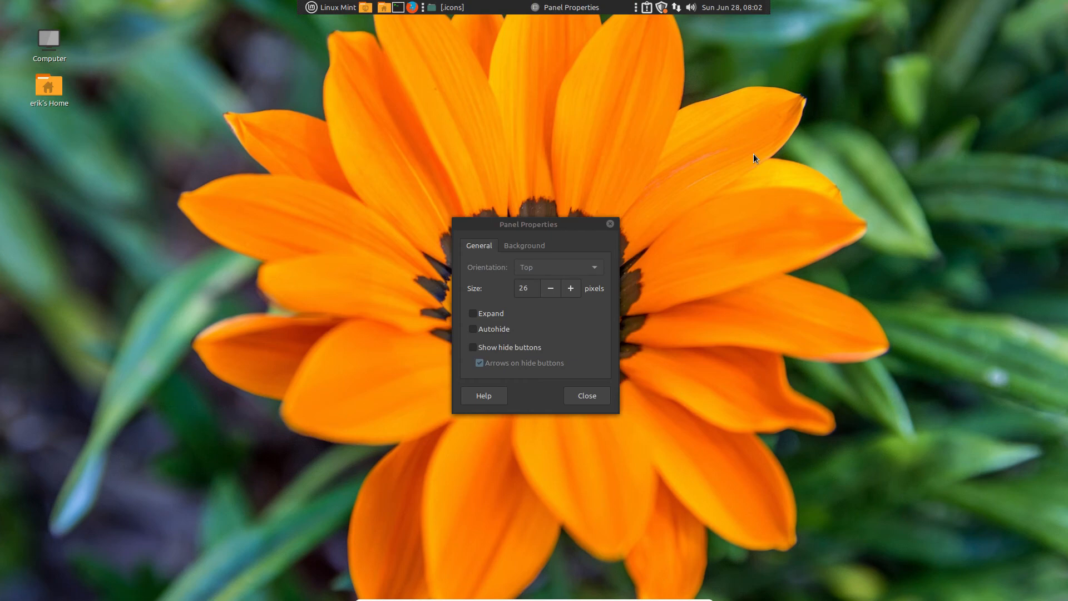